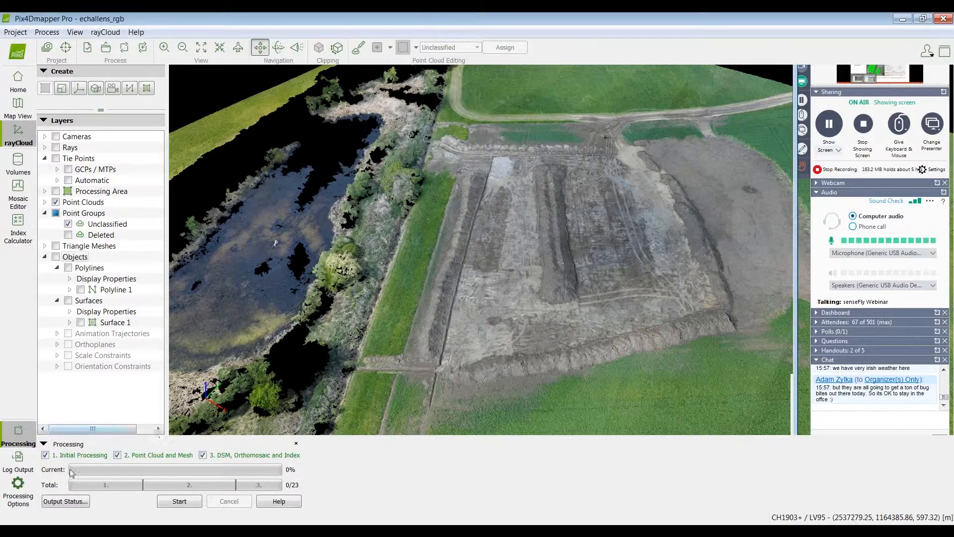
Step: Try turning off the orthomosaic GeoTIFF and the 3D textured mesh generation in the processing options, and close them without applying
{"action": "left_click", "coordinate": [20, 489]}
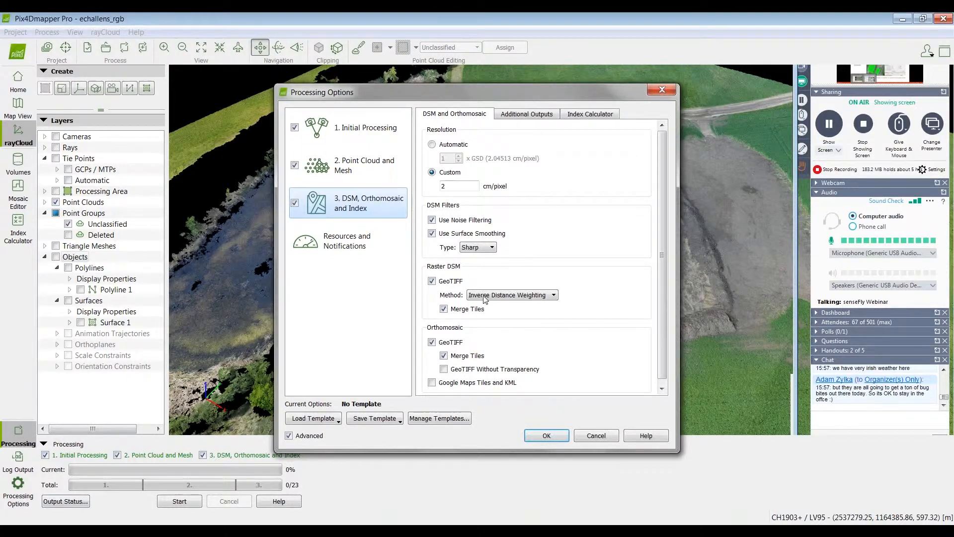
{"action": "left_click", "coordinate": [432, 343]}
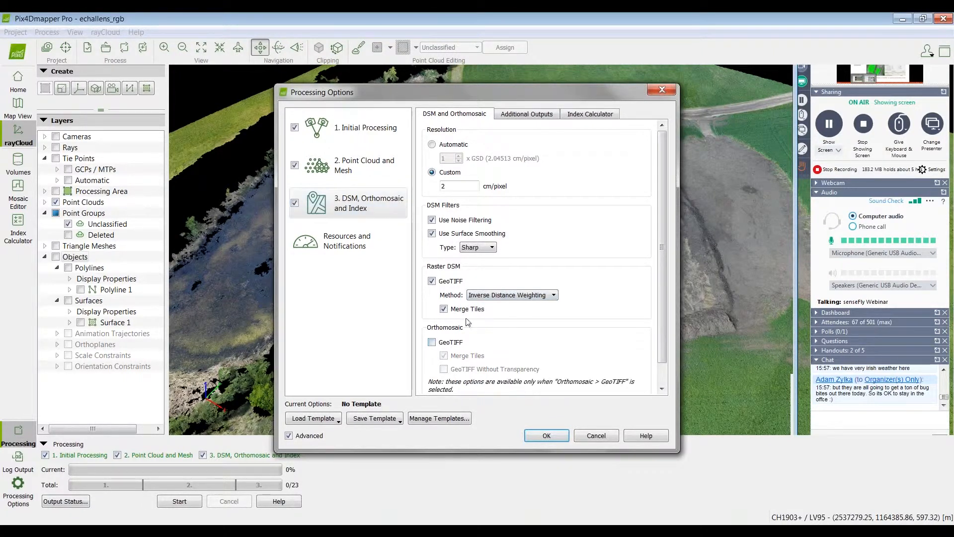
{"action": "left_click", "coordinate": [347, 165]}
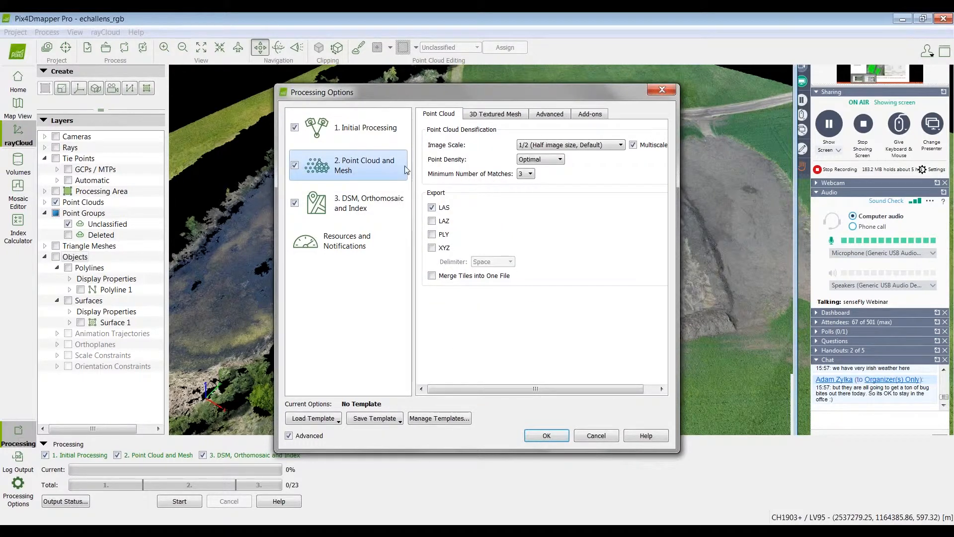
{"action": "left_click", "coordinate": [502, 118]}
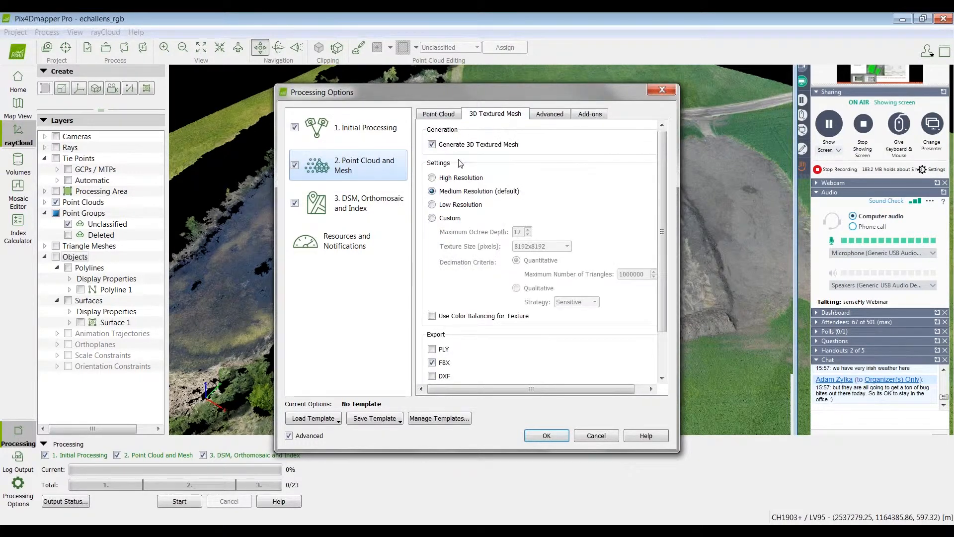
{"action": "left_click", "coordinate": [431, 144]}
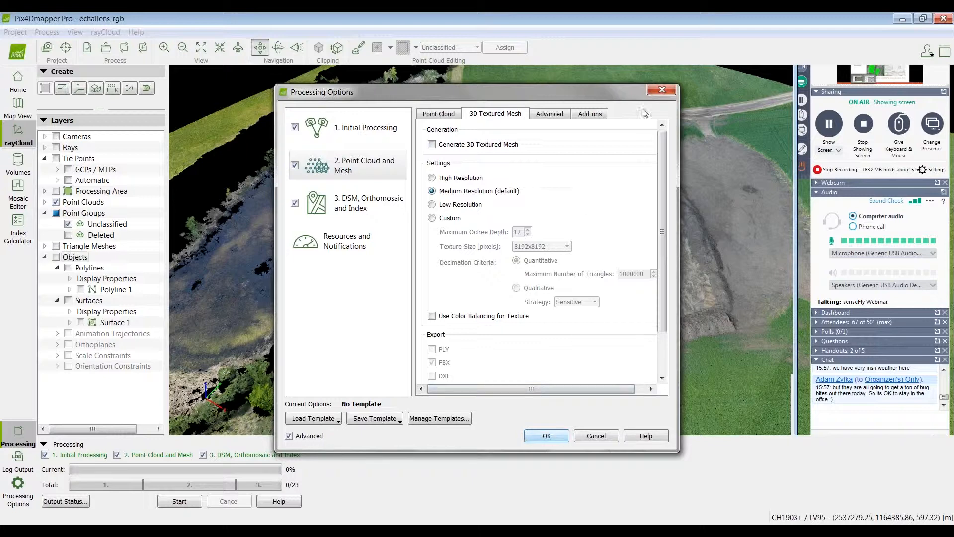
{"action": "left_click", "coordinate": [662, 90]}
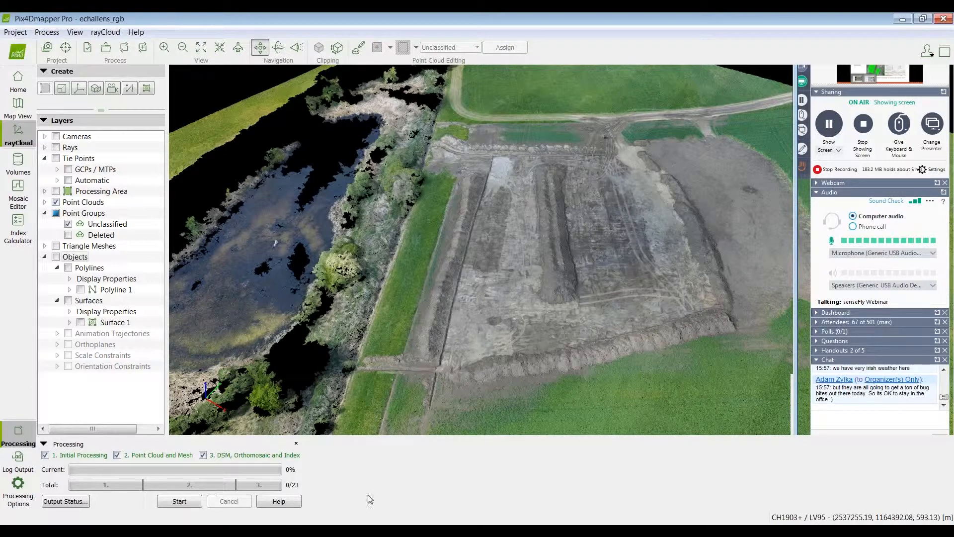
Step: Examine the point cloud around the narrow trench that runs from the excavation's near corner to the trees beside the pond
{"action": "right_click_drag", "start_coordinate": [580, 352], "coordinate": [549, 288]}
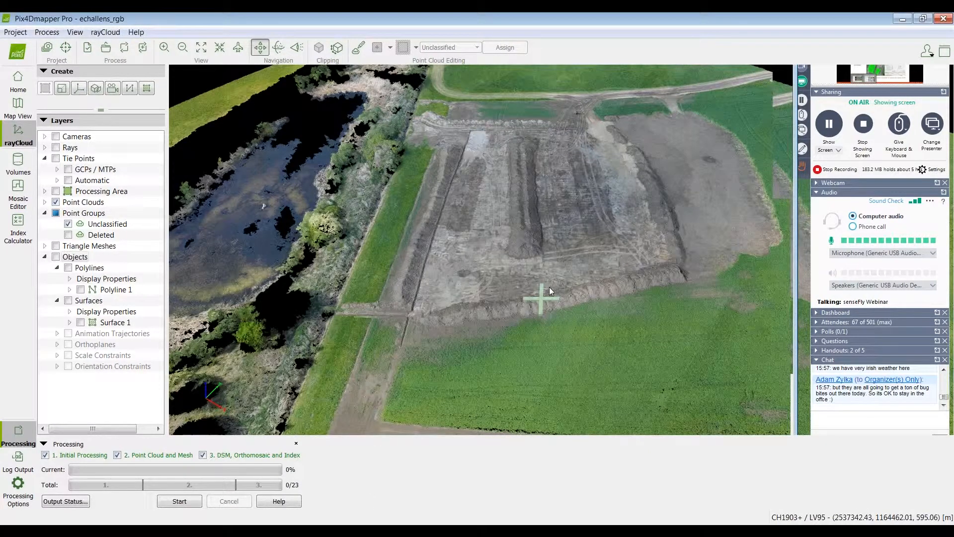
{"action": "scroll", "coordinate": [380, 331], "scroll_direction": "up", "scroll_amount": 3}
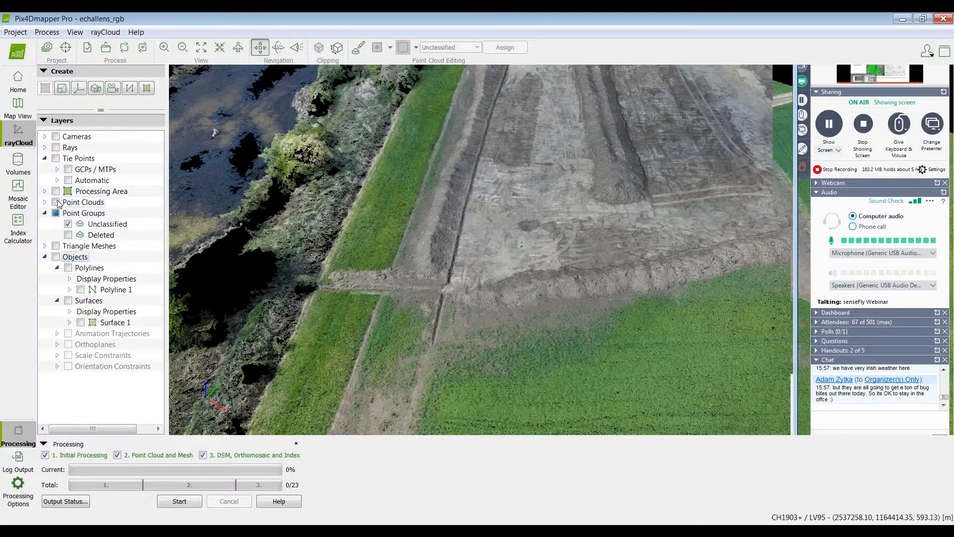
{"action": "left_click", "coordinate": [55, 202]}
{"action": "left_click", "coordinate": [55, 201]}
{"action": "scroll", "coordinate": [372, 318], "scroll_direction": "up", "scroll_amount": 1}
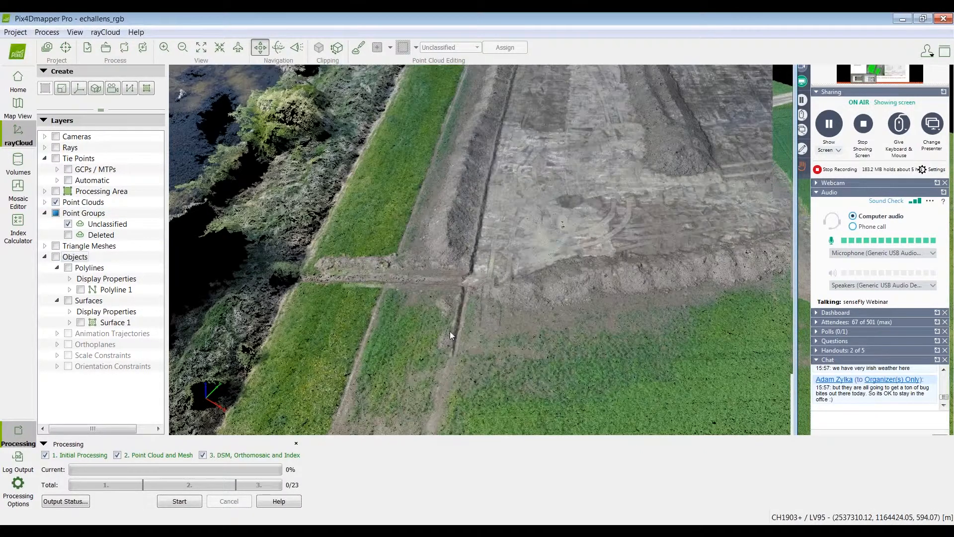
{"action": "right_click_drag", "start_coordinate": [449, 331], "coordinate": [532, 325]}
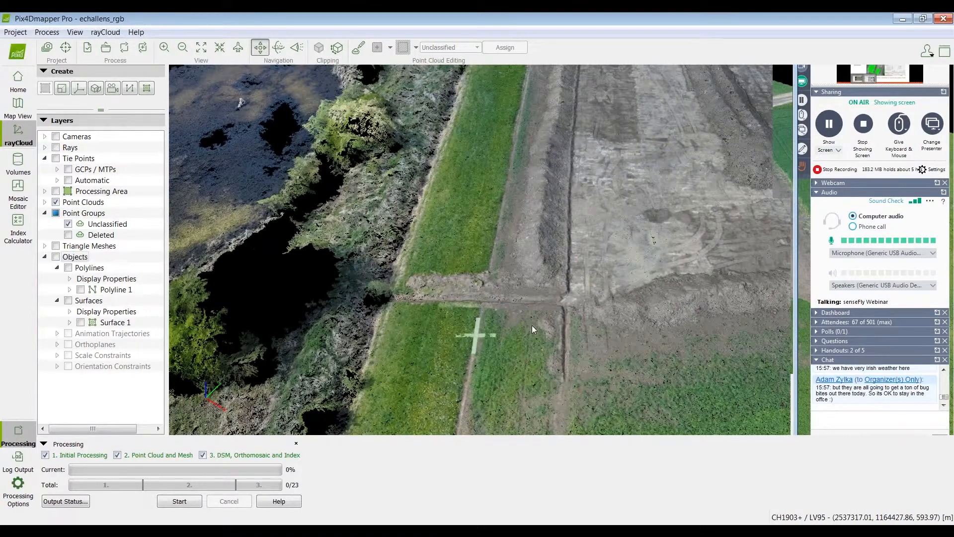
{"action": "scroll", "coordinate": [527, 323], "scroll_direction": "up", "scroll_amount": 1}
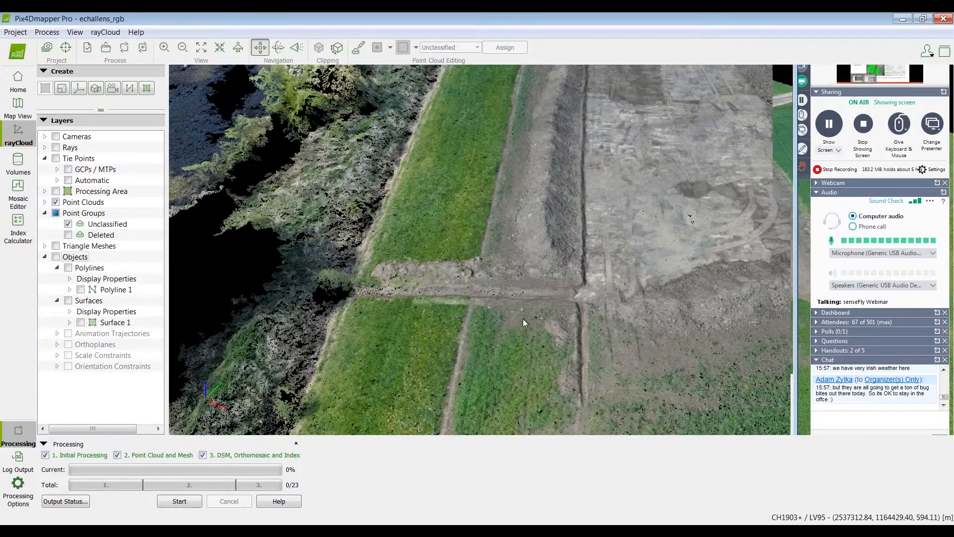
{"action": "scroll", "coordinate": [523, 319], "scroll_direction": "down", "scroll_amount": 3}
{"action": "scroll", "coordinate": [551, 88], "scroll_direction": "up", "scroll_amount": 1}
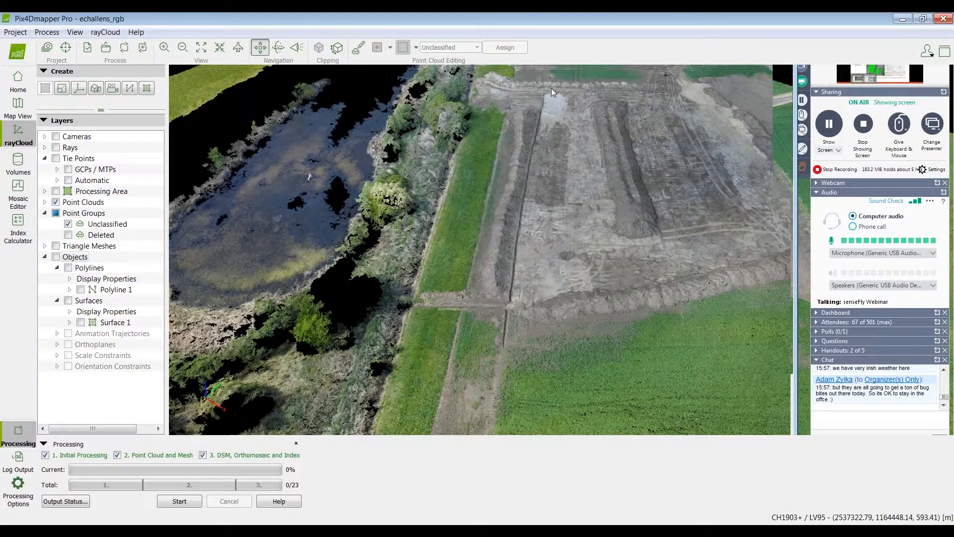
{"action": "right_click_drag", "start_coordinate": [454, 326], "coordinate": [485, 308]}
{"action": "scroll", "coordinate": [485, 309], "scroll_direction": "up", "scroll_amount": 1}
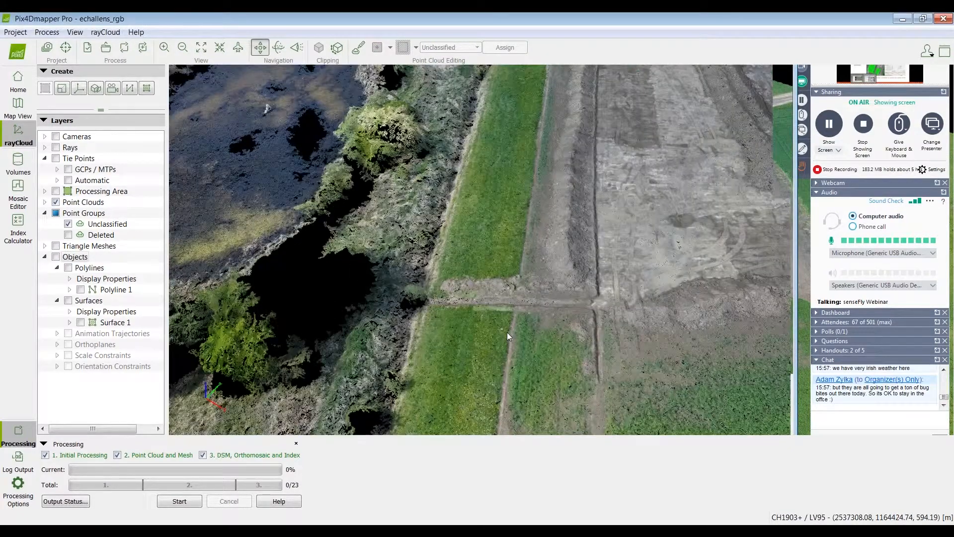
{"action": "right_click_drag", "start_coordinate": [507, 332], "coordinate": [444, 351]}
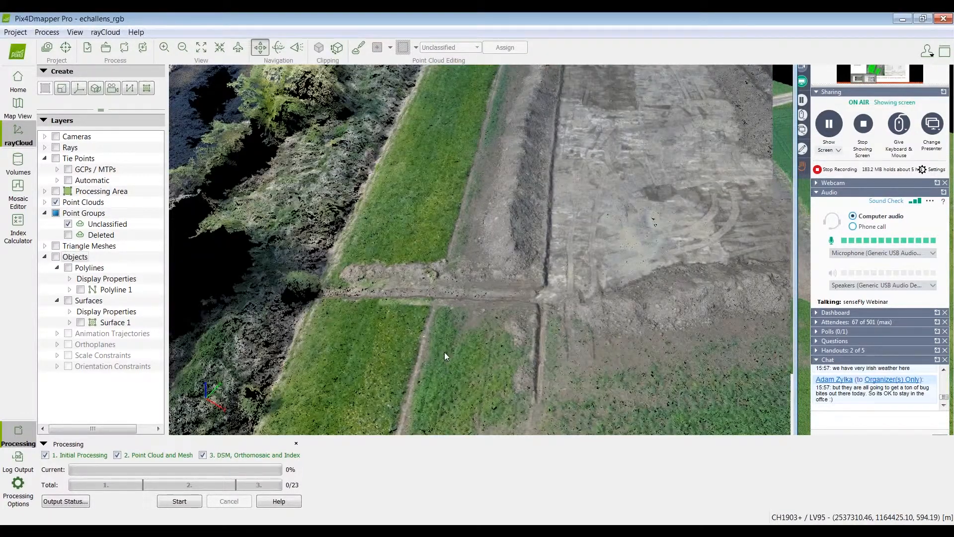
Step: Draw a two-vertex polyline about 21.5 m long along the trench, from the excavation's corner to the tree line
{"action": "left_click_drag", "start_coordinate": [444, 352], "coordinate": [525, 281]}
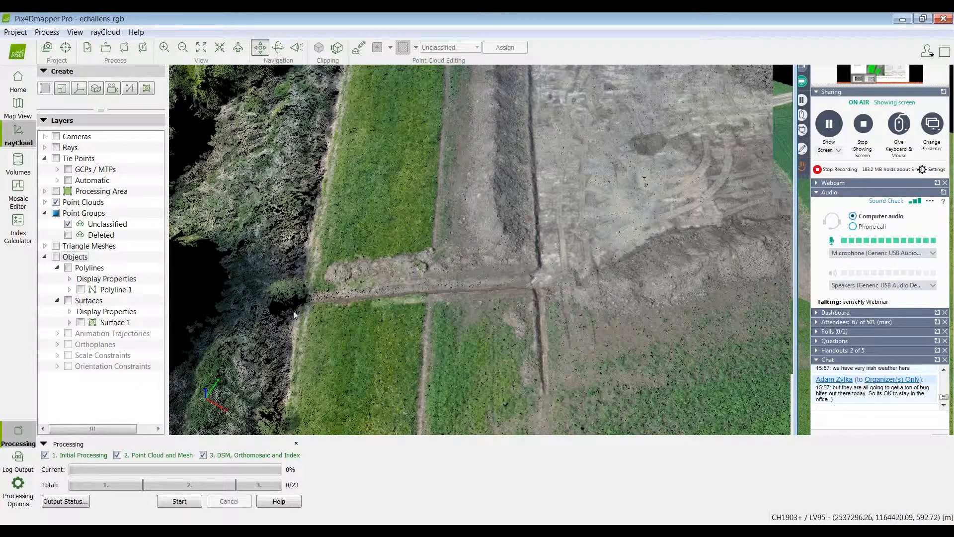
{"action": "scroll", "coordinate": [293, 312], "scroll_direction": "up", "scroll_amount": 2}
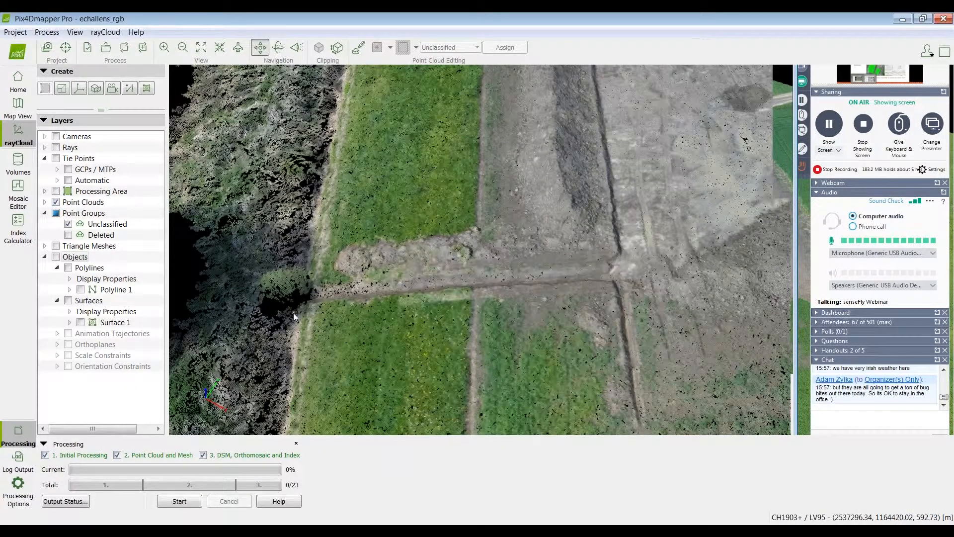
{"action": "left_click_drag", "start_coordinate": [293, 312], "coordinate": [476, 308]}
{"action": "scroll", "coordinate": [476, 308], "scroll_direction": "up", "scroll_amount": 1}
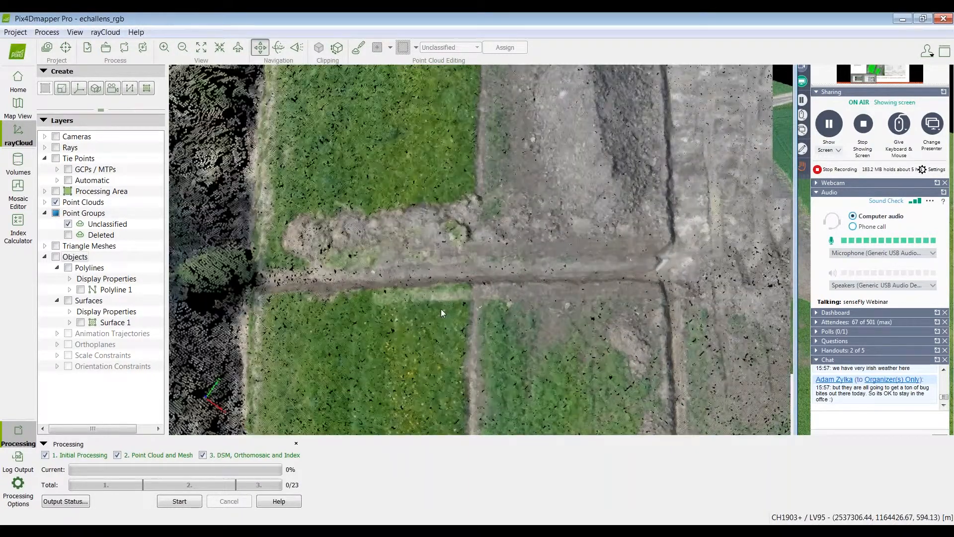
{"action": "left_click", "coordinate": [130, 88]}
{"action": "left_click", "coordinate": [131, 91]}
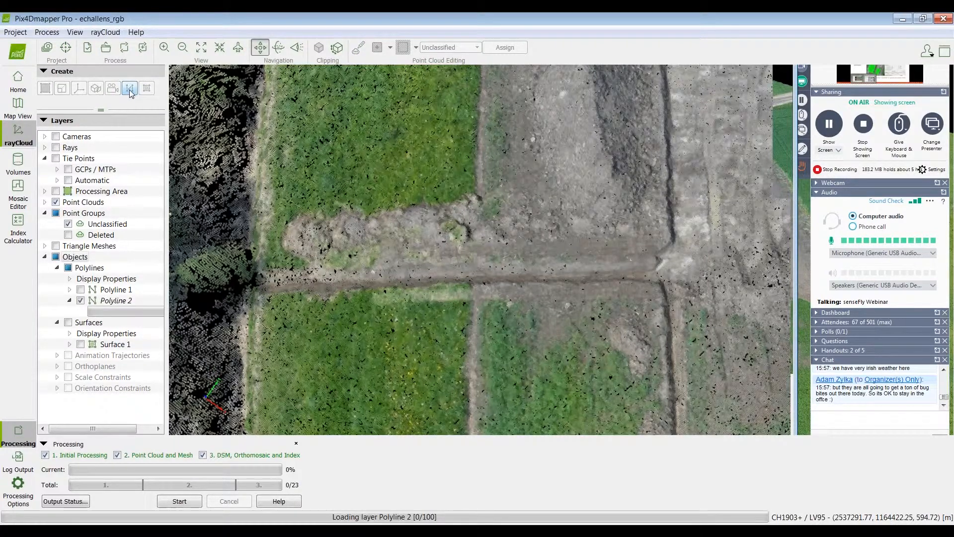
{"action": "left_click", "coordinate": [653, 270]}
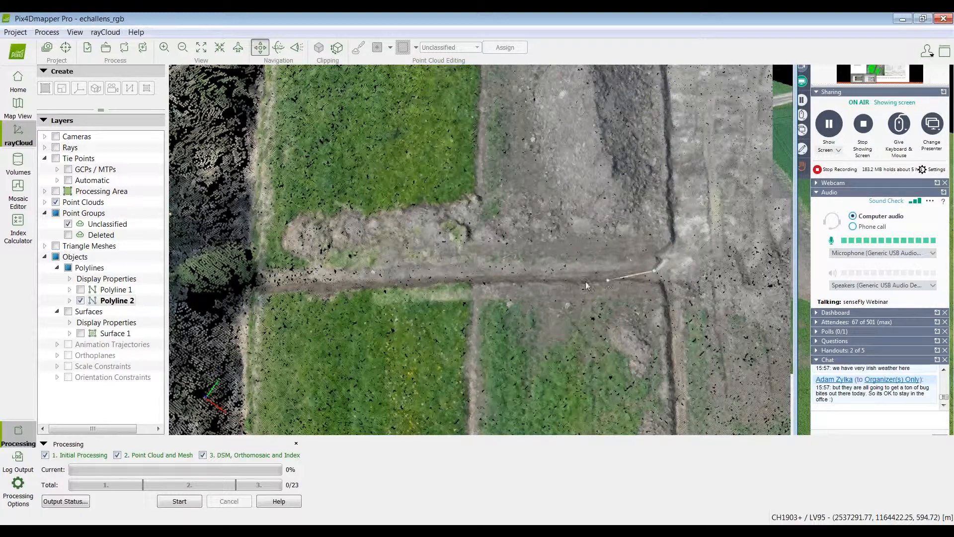
{"action": "left_click", "coordinate": [554, 280]}
{"action": "scroll", "coordinate": [261, 287], "scroll_direction": "up", "scroll_amount": 1}
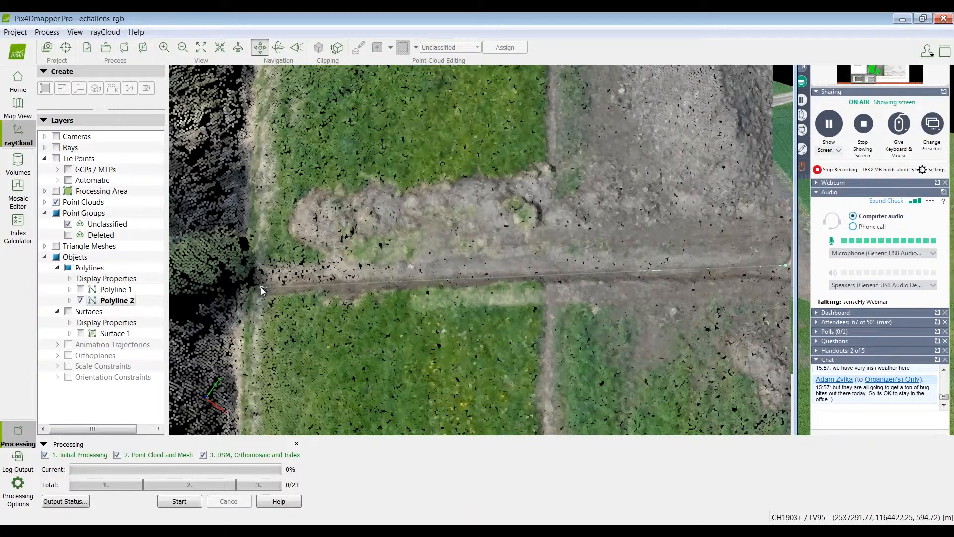
{"action": "scroll", "coordinate": [261, 287], "scroll_direction": "up", "scroll_amount": 1}
{"action": "right_click", "coordinate": [264, 281]}
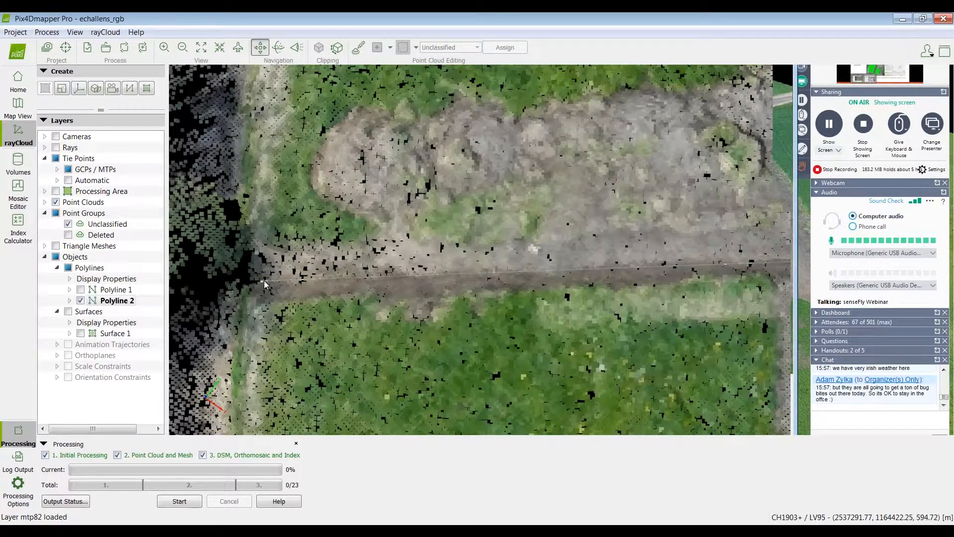
{"action": "left_click", "coordinate": [264, 283]}
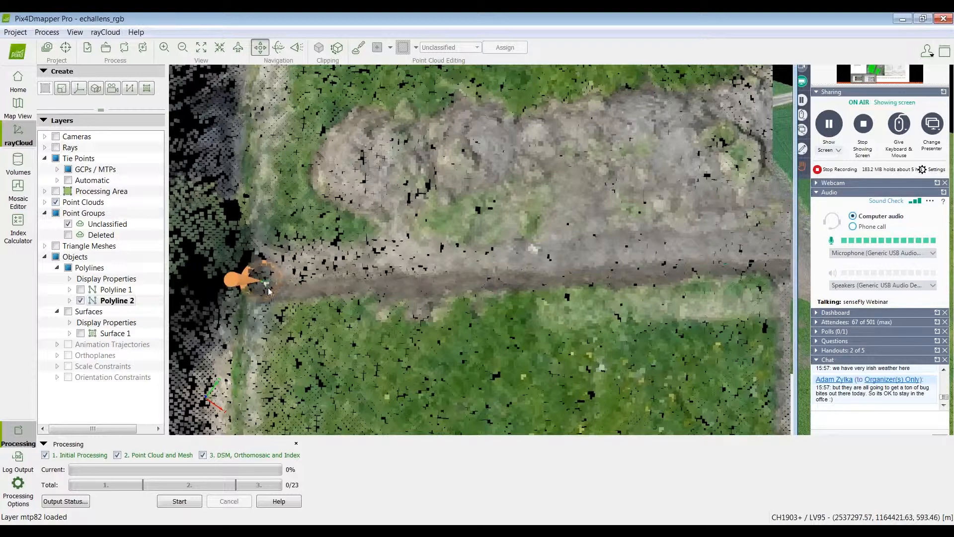
{"action": "scroll", "coordinate": [289, 288], "scroll_direction": "up", "scroll_amount": 1}
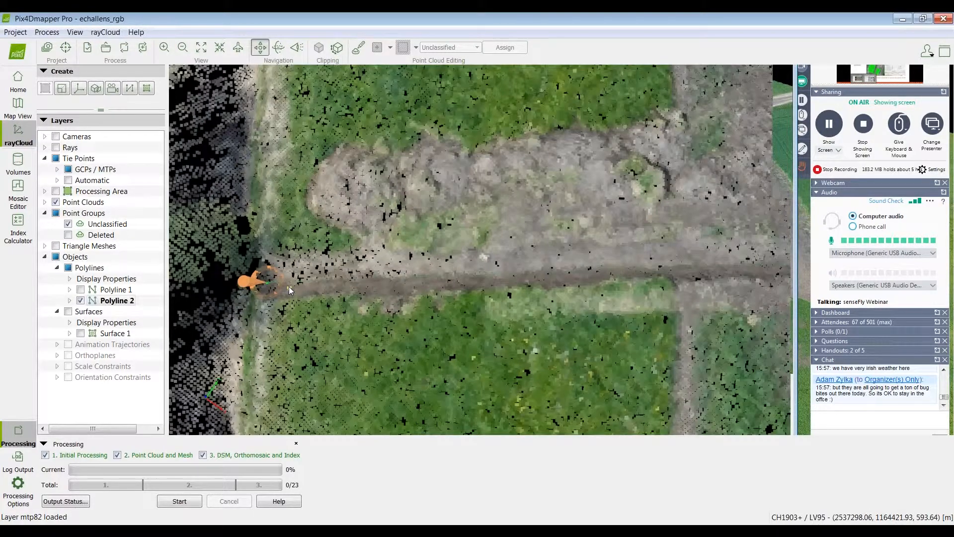
{"action": "scroll", "coordinate": [288, 286], "scroll_direction": "down", "scroll_amount": 2}
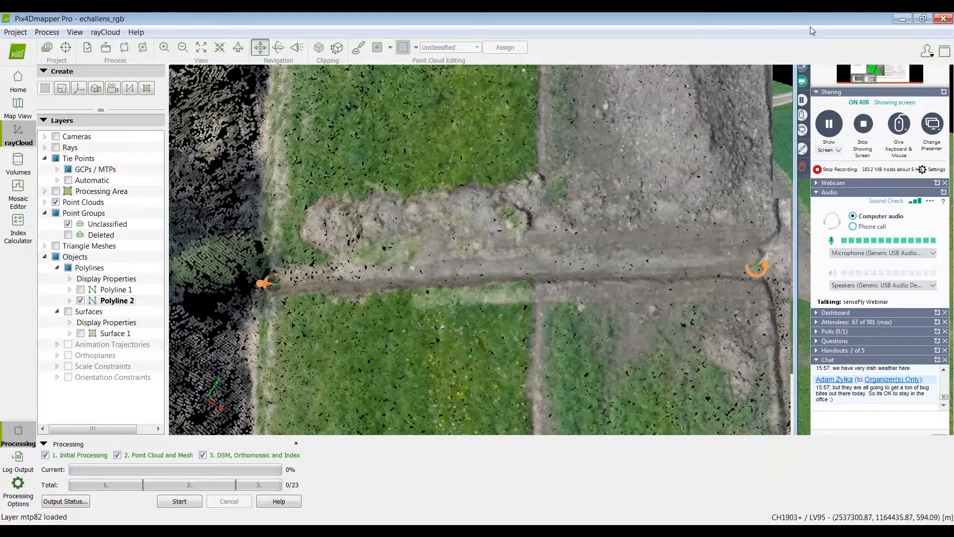
Step: Bring the project window back to full size and display the new polyline's length measurements
{"action": "left_click", "coordinate": [900, 23]}
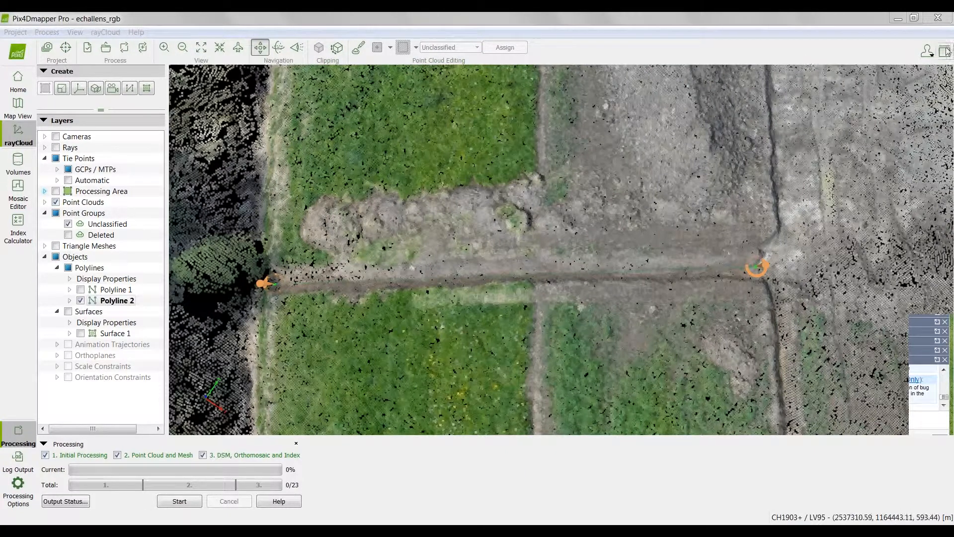
{"action": "double_click", "coordinate": [682, 17]}
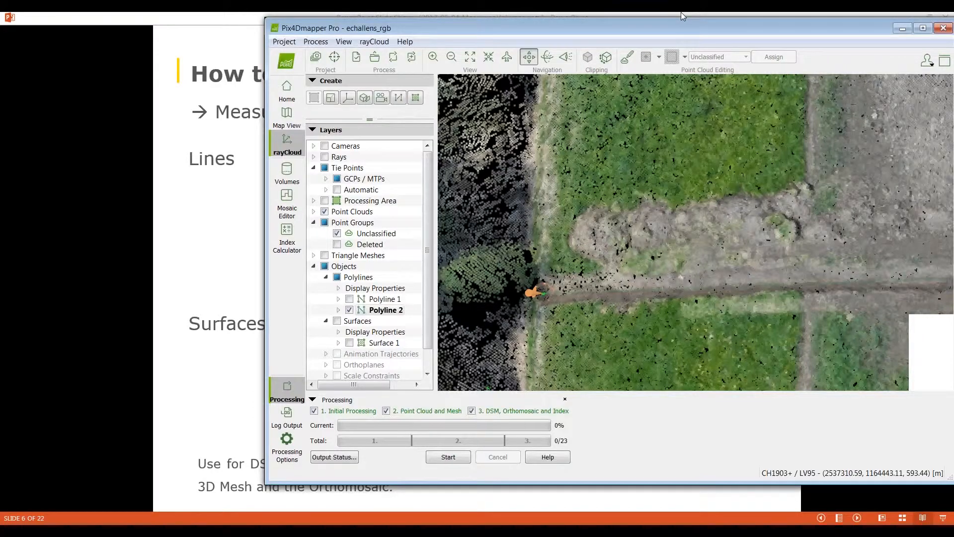
{"action": "double_click", "coordinate": [682, 18]}
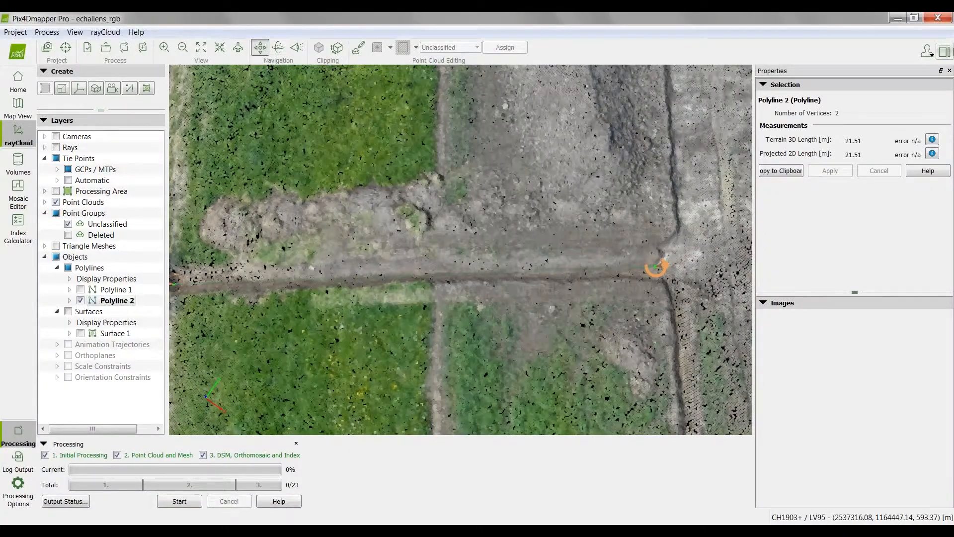
Step: Inspect the properties of the manual tie points at both ends of the trench polyline, first mtp81 and then mtp82
{"action": "right_click_drag", "start_coordinate": [400, 252], "coordinate": [425, 238]}
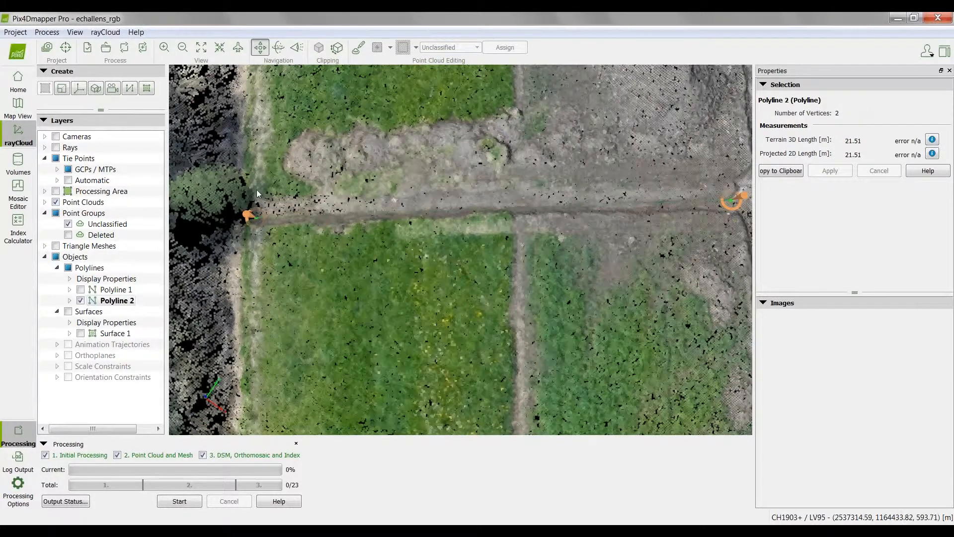
{"action": "left_click", "coordinate": [55, 136]}
{"action": "left_click", "coordinate": [729, 201]}
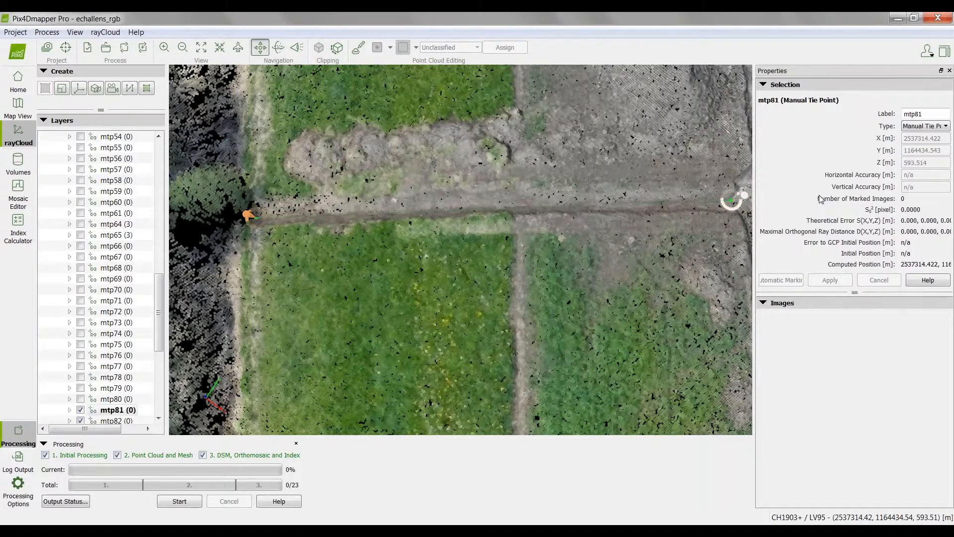
{"action": "left_click", "coordinate": [249, 215]}
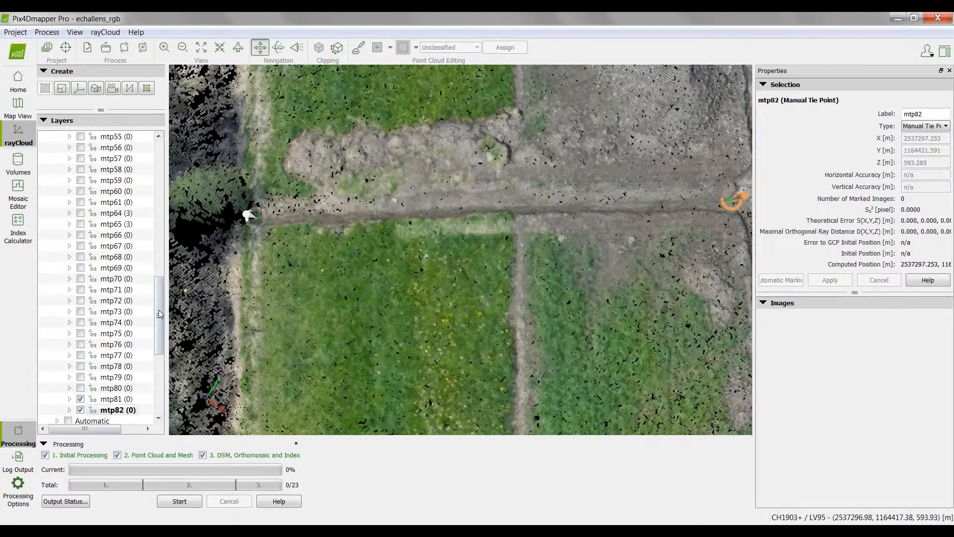
Step: Select the trench polyline Polyline 2 again and enlarge the display of the original images showing its vertices
{"action": "left_click_drag", "start_coordinate": [160, 327], "coordinate": [163, 382]}
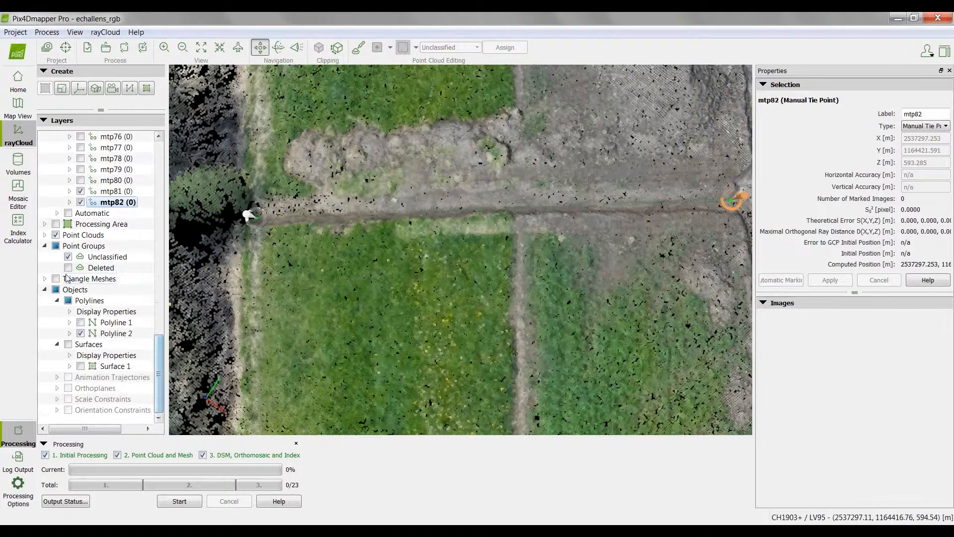
{"action": "left_click", "coordinate": [115, 334]}
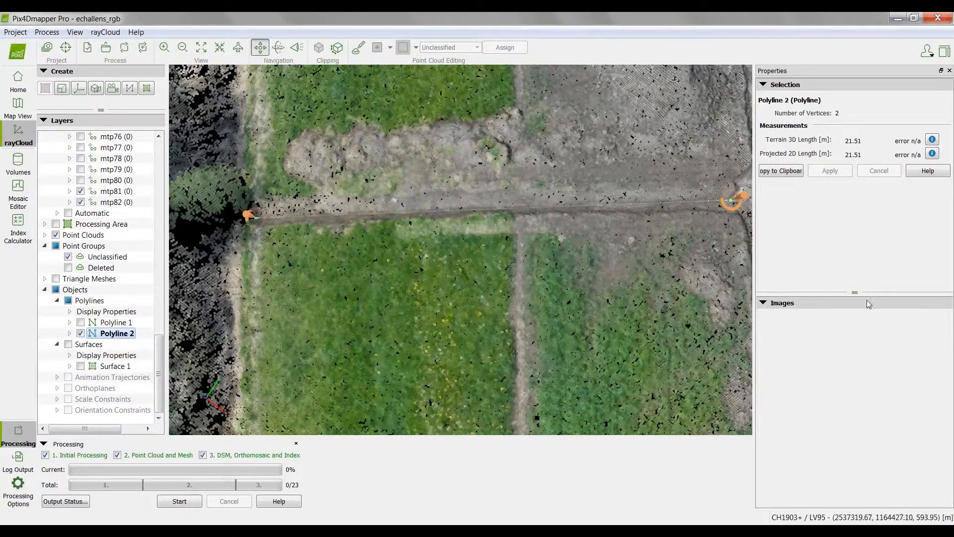
{"action": "left_click", "coordinate": [763, 303]}
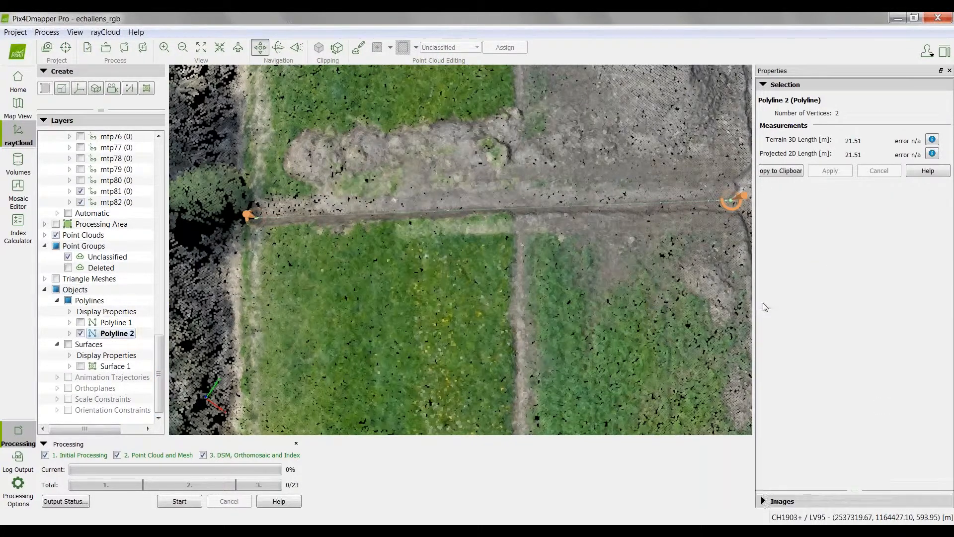
{"action": "left_click", "coordinate": [769, 501]}
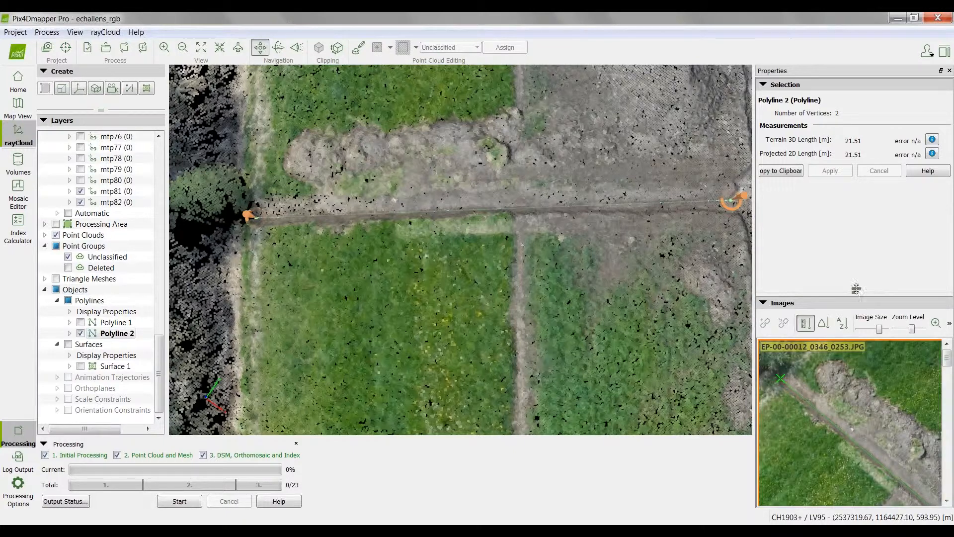
{"action": "left_click_drag", "start_coordinate": [856, 289], "coordinate": [855, 183]}
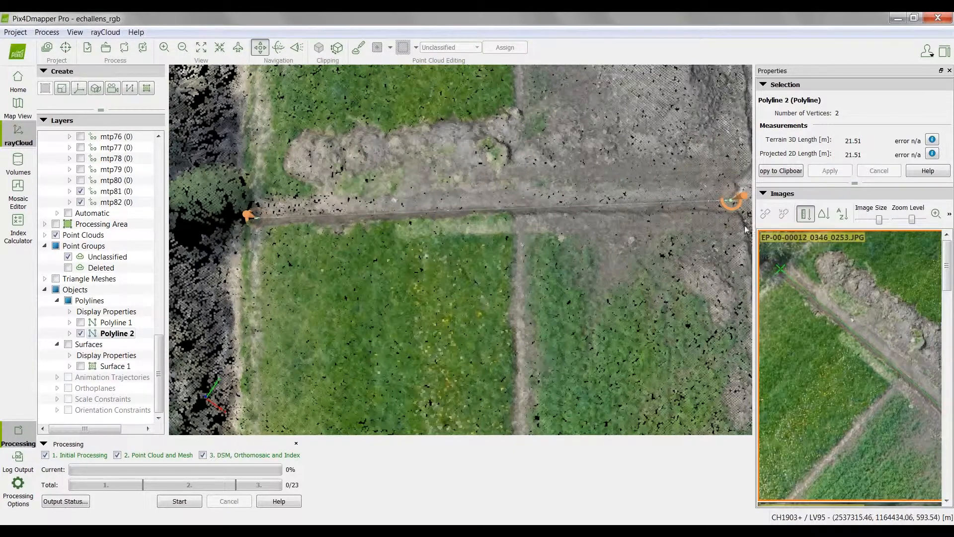
Step: Enlarge the image display and mark both end vertices of Polyline 2 in image EP-00-00012_0346_0253.JPG, at the excavation corner and the tree line
{"action": "left_click_drag", "start_coordinate": [753, 232], "coordinate": [627, 245]}
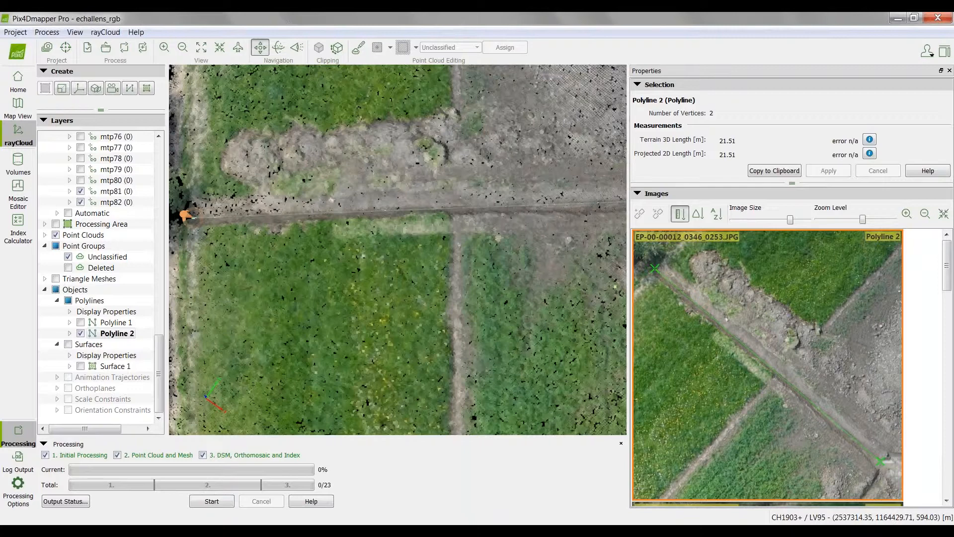
{"action": "scroll", "coordinate": [877, 470], "scroll_direction": "up", "scroll_amount": 5}
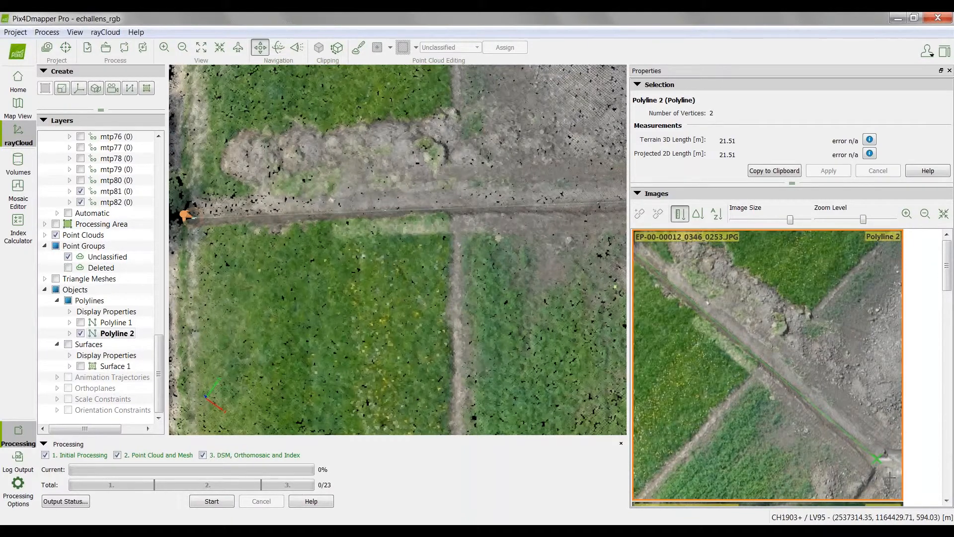
{"action": "scroll", "coordinate": [881, 468], "scroll_direction": "up", "scroll_amount": 3}
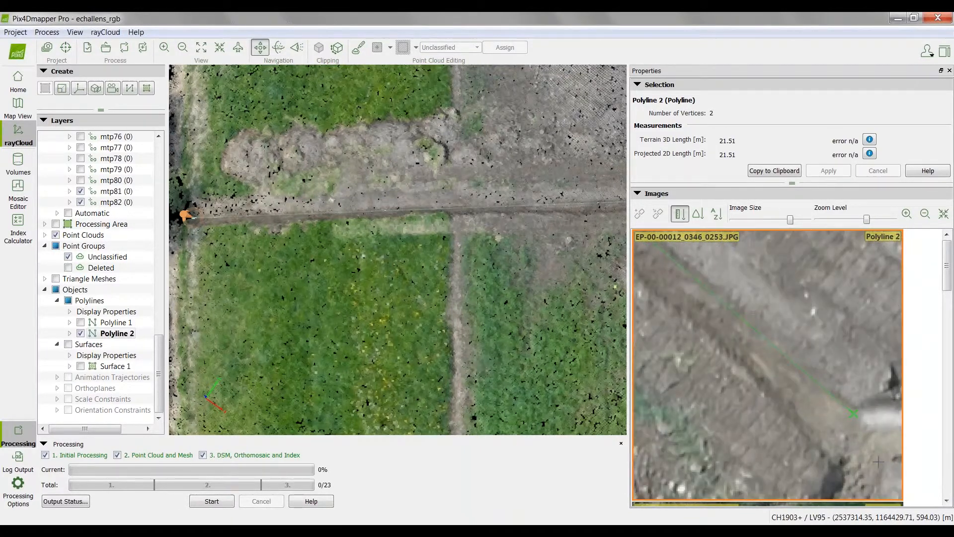
{"action": "left_click", "coordinate": [841, 402]}
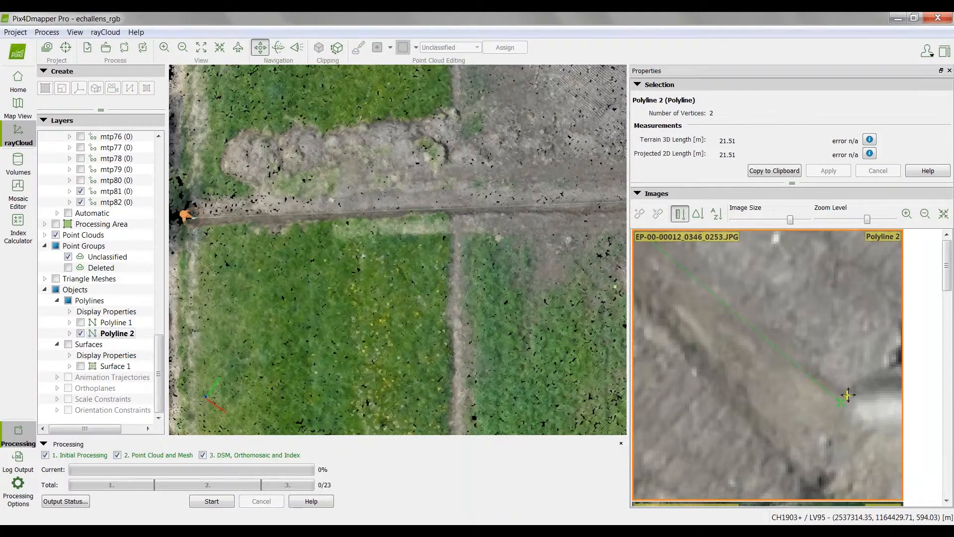
{"action": "scroll", "coordinate": [852, 396], "scroll_direction": "down", "scroll_amount": 5}
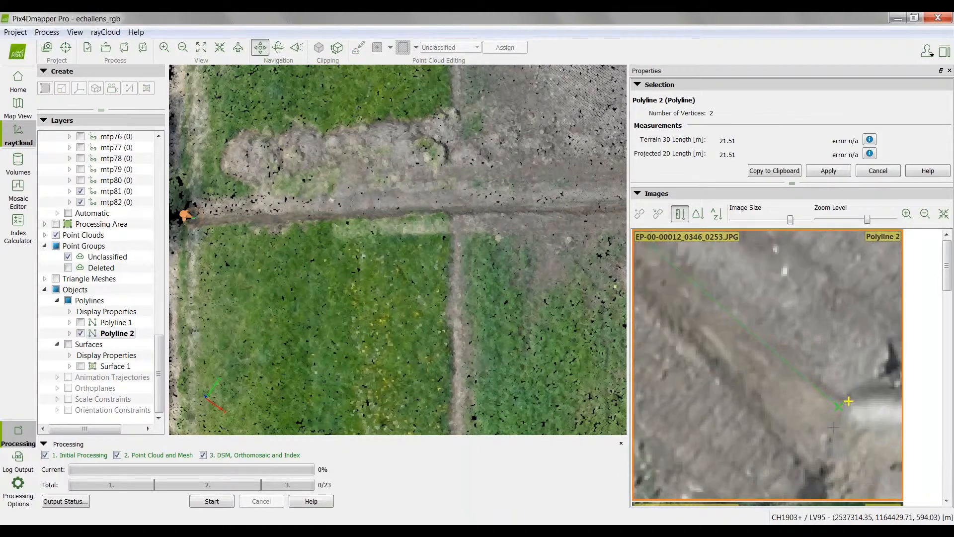
{"action": "scroll", "coordinate": [848, 421], "scroll_direction": "down", "scroll_amount": 3}
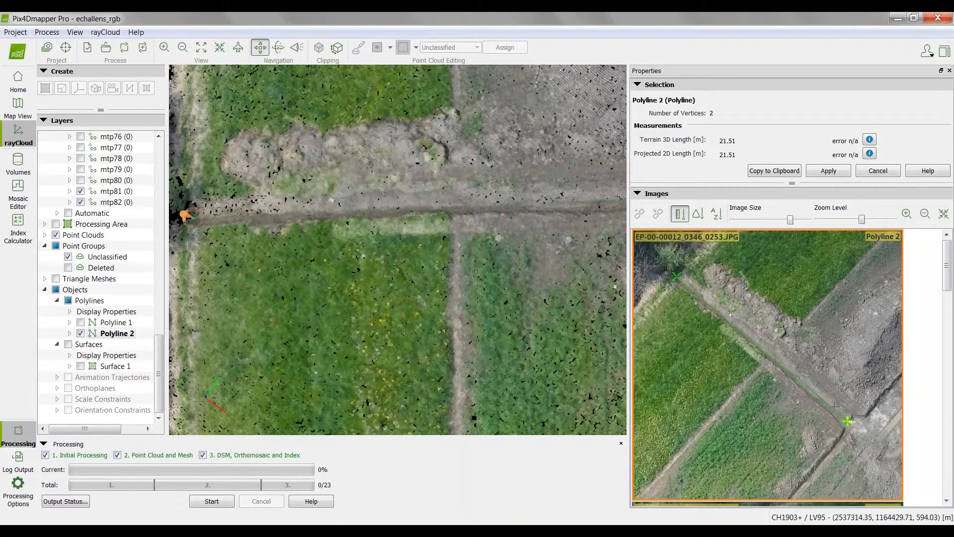
{"action": "scroll", "coordinate": [684, 288], "scroll_direction": "up", "scroll_amount": 4}
{"action": "scroll", "coordinate": [682, 288], "scroll_direction": "up", "scroll_amount": 5}
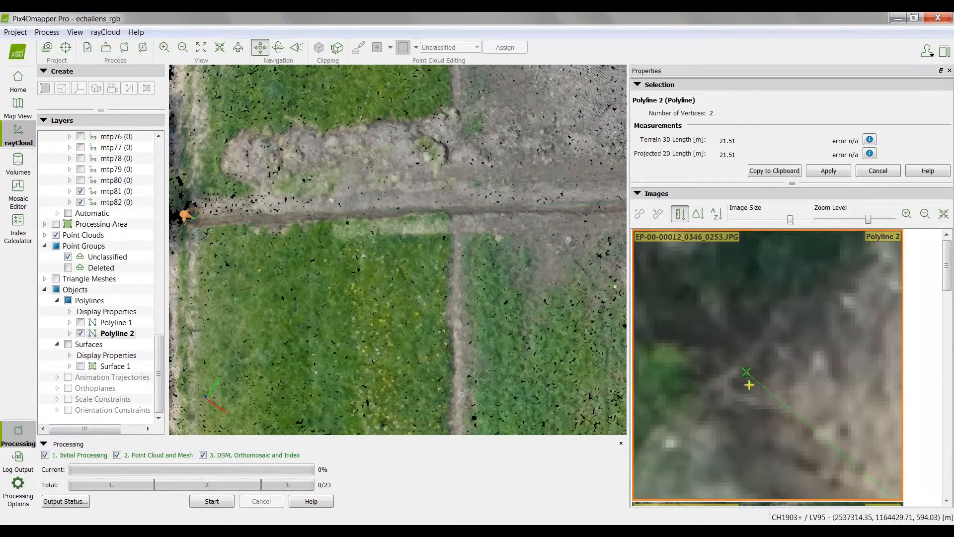
Step: Mark the excavation-corner and tree-line vertices of Polyline 2 in the second image, EP-00-00012_0346_0252.JPG
{"action": "left_click", "coordinate": [947, 500]}
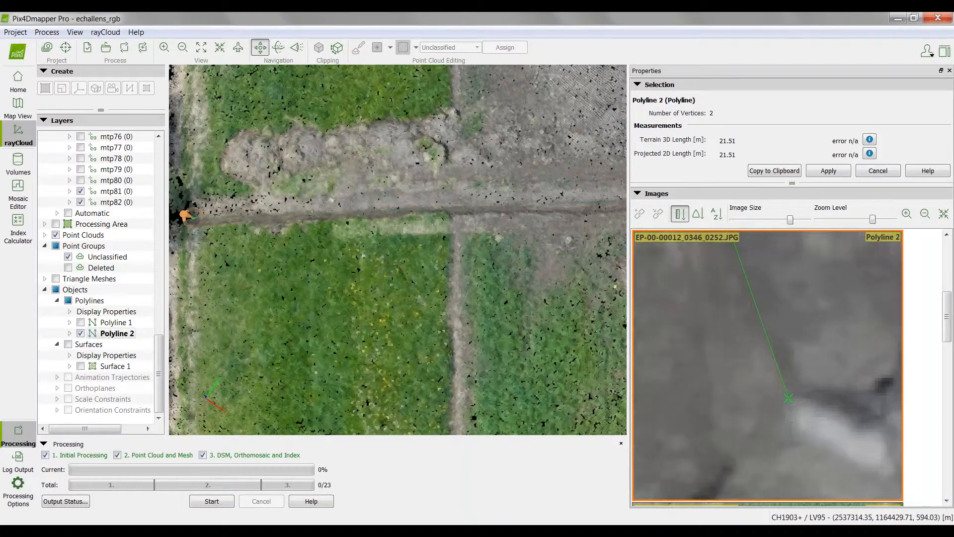
{"action": "left_click", "coordinate": [794, 395]}
{"action": "scroll", "coordinate": [794, 395], "scroll_direction": "down", "scroll_amount": 10}
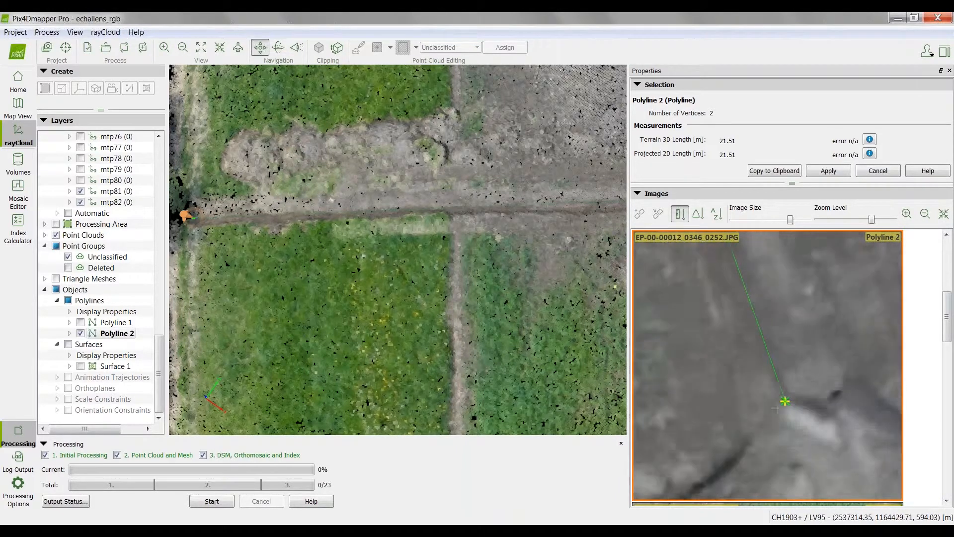
{"action": "scroll", "coordinate": [794, 339], "scroll_direction": "up", "scroll_amount": 5}
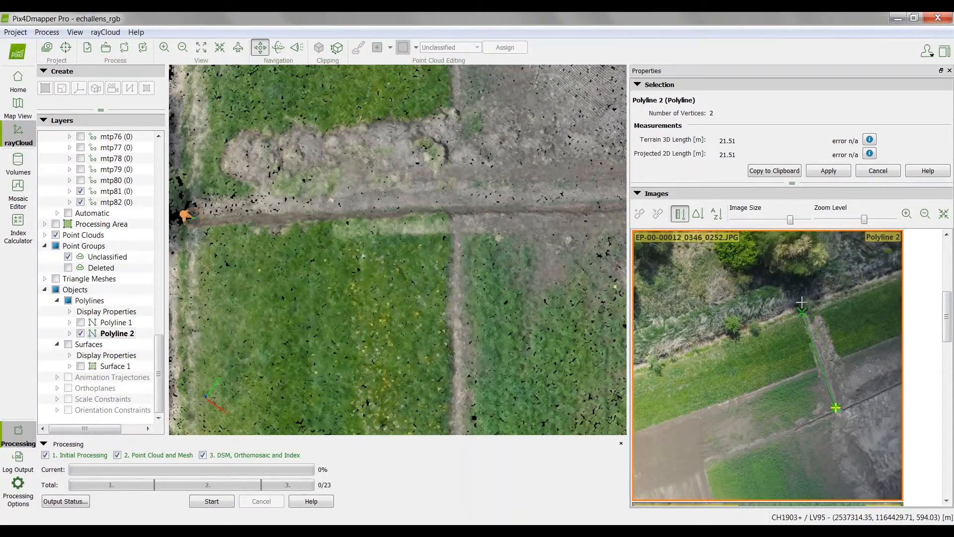
{"action": "scroll", "coordinate": [792, 324], "scroll_direction": "up", "scroll_amount": 2}
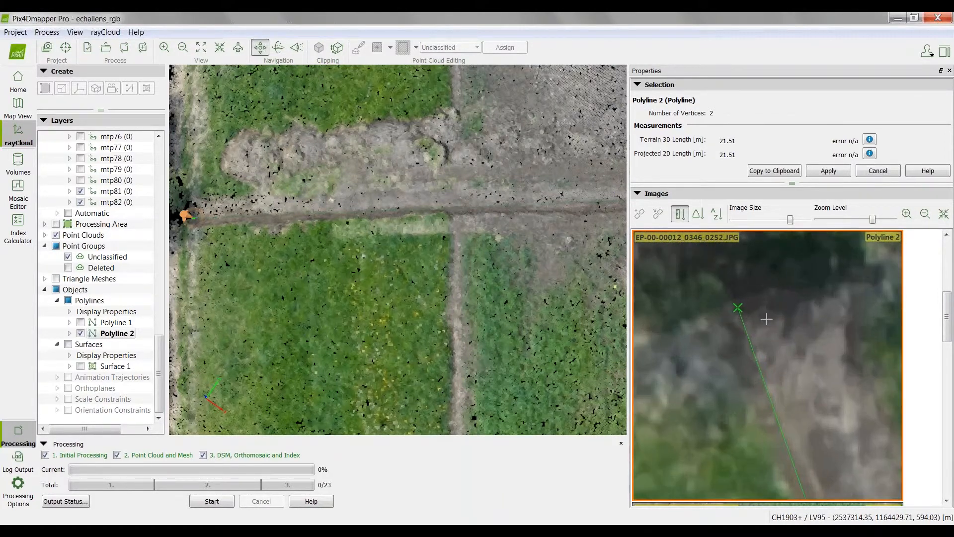
{"action": "left_click", "coordinate": [724, 310]}
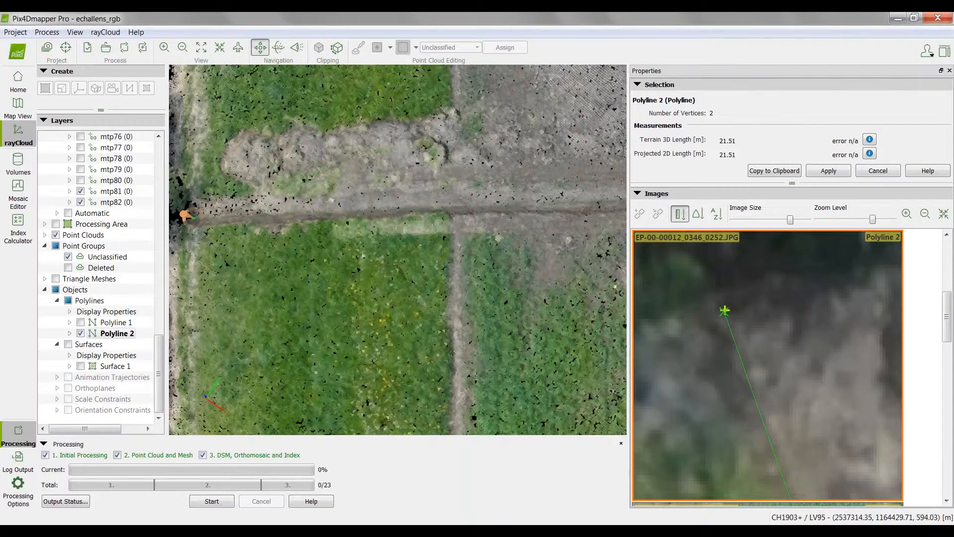
{"action": "left_click", "coordinate": [729, 324]}
Step: Apply the corrected vertex positions to Polyline 2 and copy its length measurements to the clipboard
{"action": "left_click", "coordinate": [833, 172]}
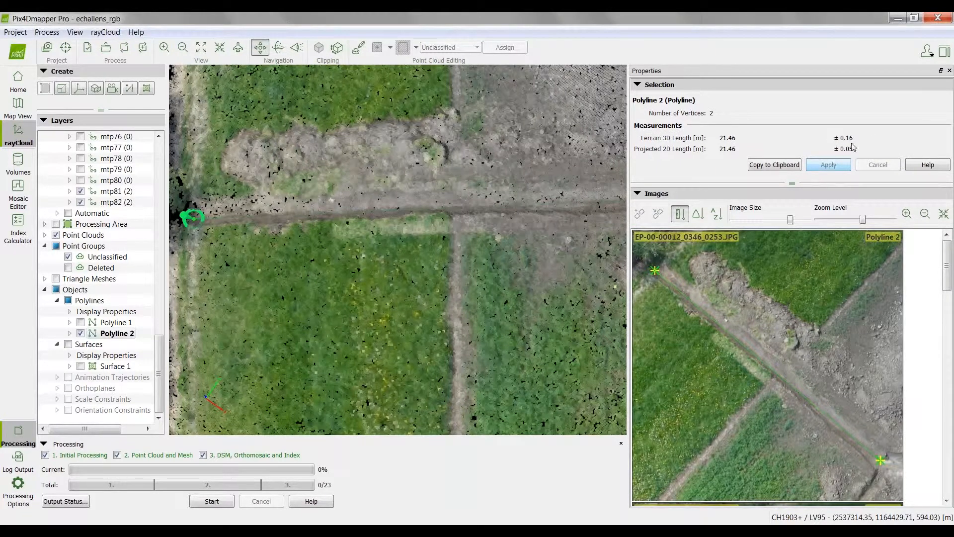
{"action": "mouse_move", "coordinate": [853, 147]}
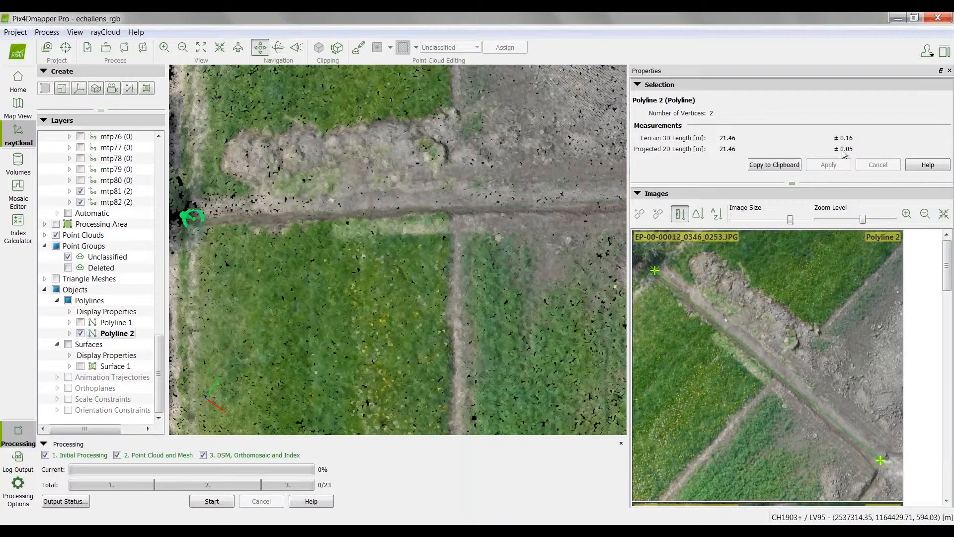
{"action": "left_click", "coordinate": [772, 167]}
{"action": "right_click", "coordinate": [111, 337]}
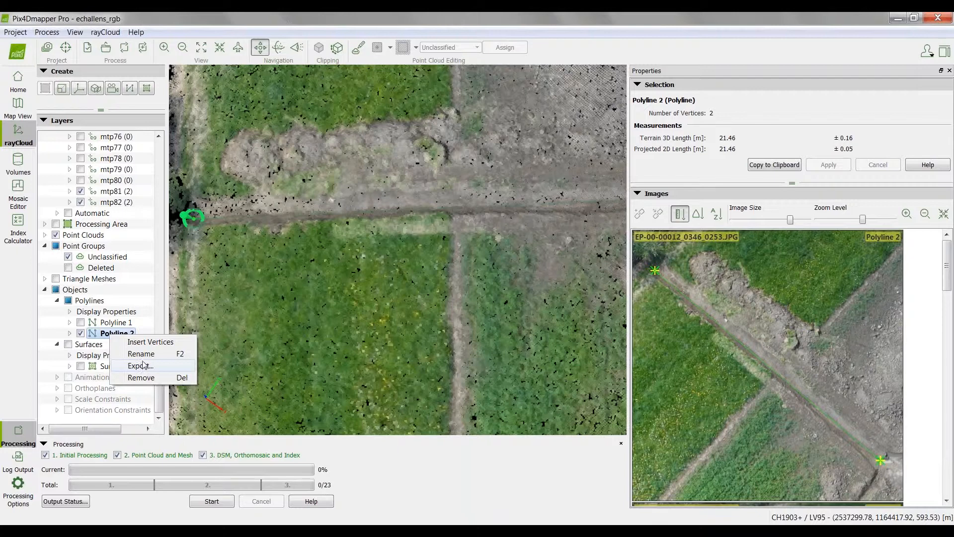
{"action": "left_click", "coordinate": [629, 302]}
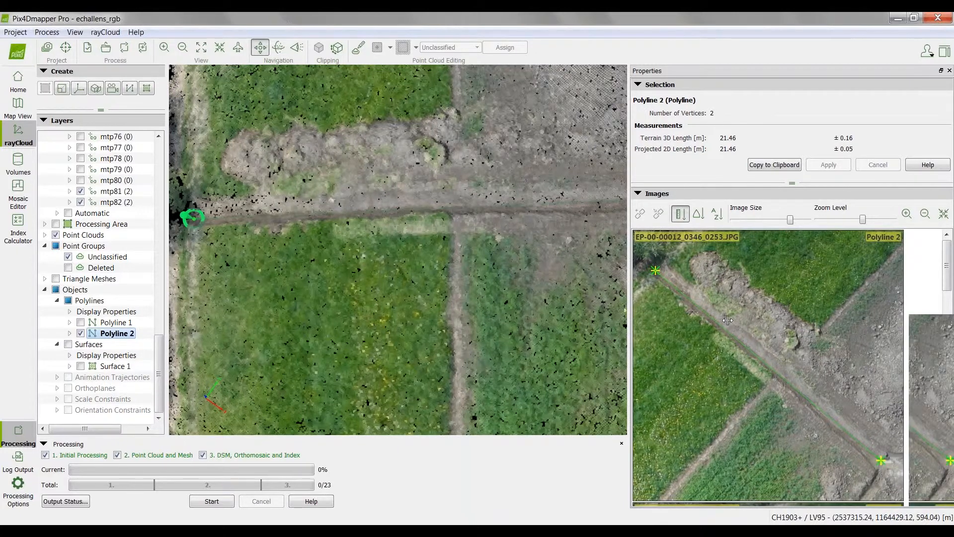
Step: Give the point cloud view more room, hide the cameras and collapse the tie points layer, with the whole excavation in view
{"action": "left_click_drag", "start_coordinate": [629, 318], "coordinate": [727, 320]}
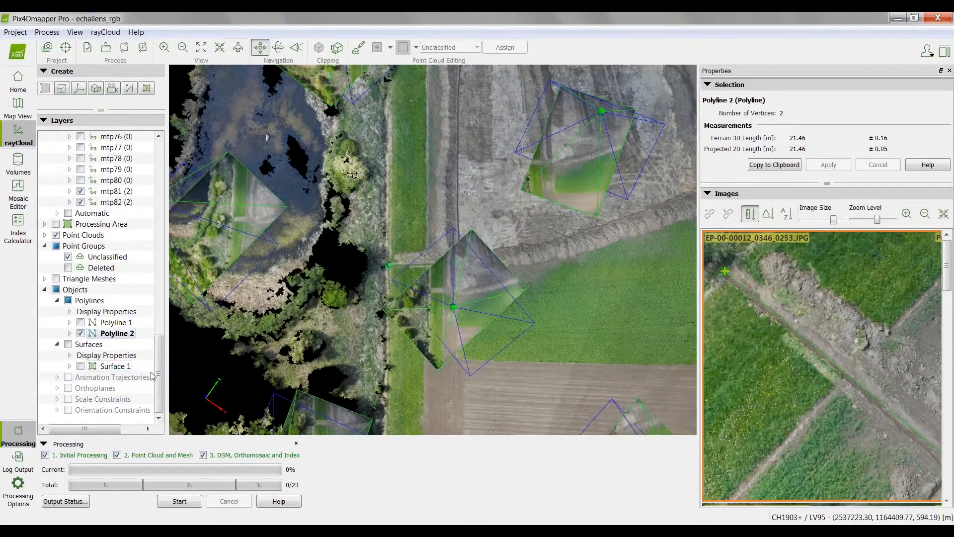
{"action": "scroll", "coordinate": [56, 133], "scroll_direction": "up", "scroll_amount": 20}
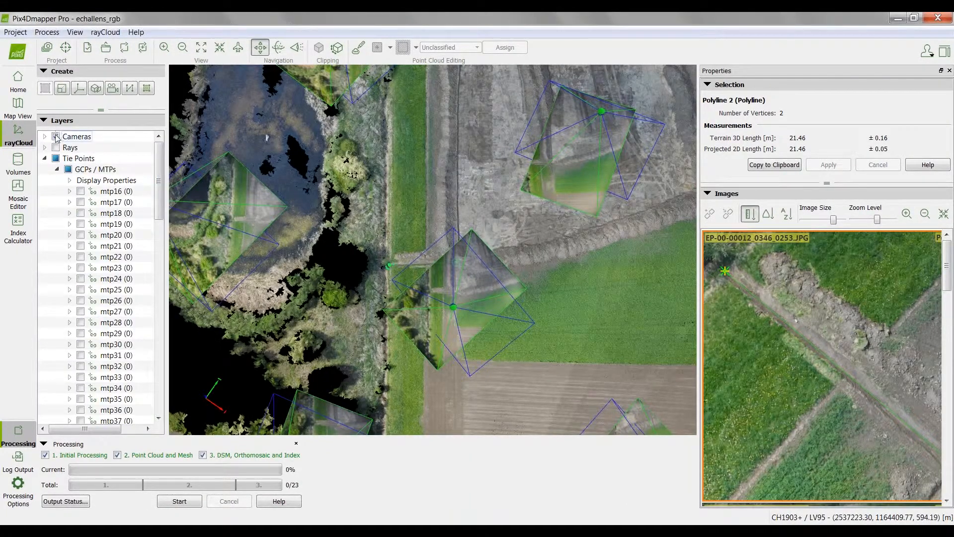
{"action": "left_click", "coordinate": [56, 136]}
{"action": "scroll", "coordinate": [582, 226], "scroll_direction": "up", "scroll_amount": 2}
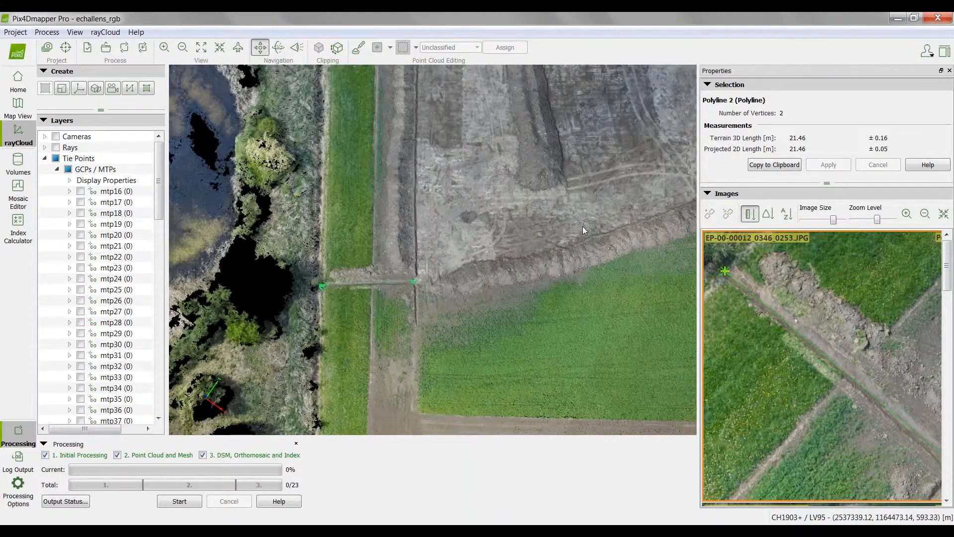
{"action": "left_click_drag", "start_coordinate": [582, 226], "coordinate": [454, 344]}
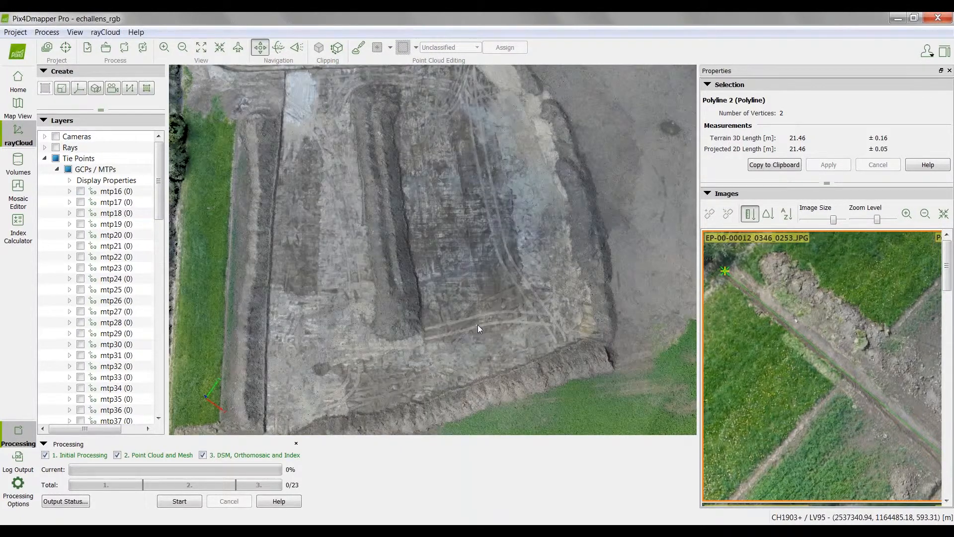
{"action": "scroll", "coordinate": [478, 324], "scroll_direction": "down", "scroll_amount": 1}
{"action": "left_click", "coordinate": [44, 158]}
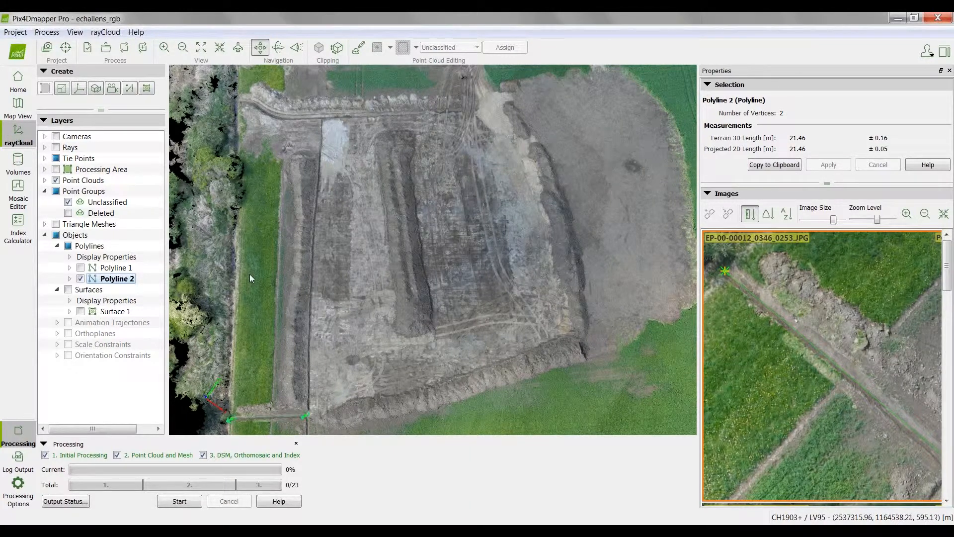
Step: Start a new surface and place its first vertex at the excavation's corner beside the pale ground patch and ditch
{"action": "left_click", "coordinate": [146, 89]}
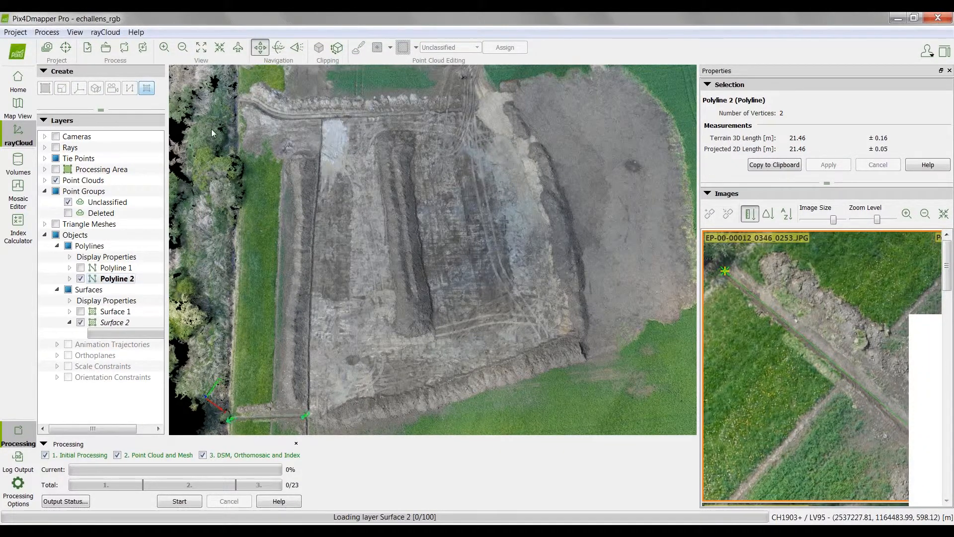
{"action": "left_click", "coordinate": [204, 127]}
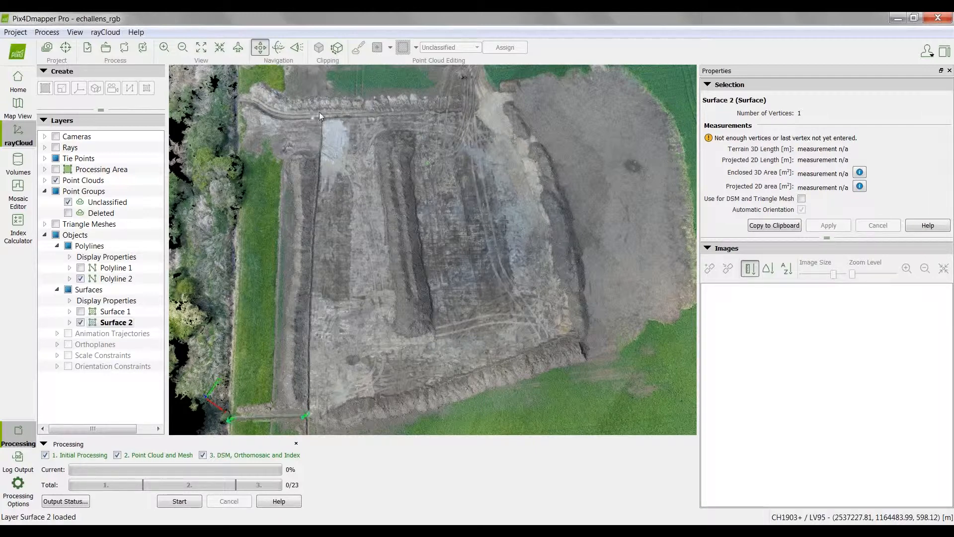
{"action": "scroll", "coordinate": [319, 112], "scroll_direction": "up", "scroll_amount": 3}
{"action": "scroll", "coordinate": [332, 134], "scroll_direction": "up", "scroll_amount": 1}
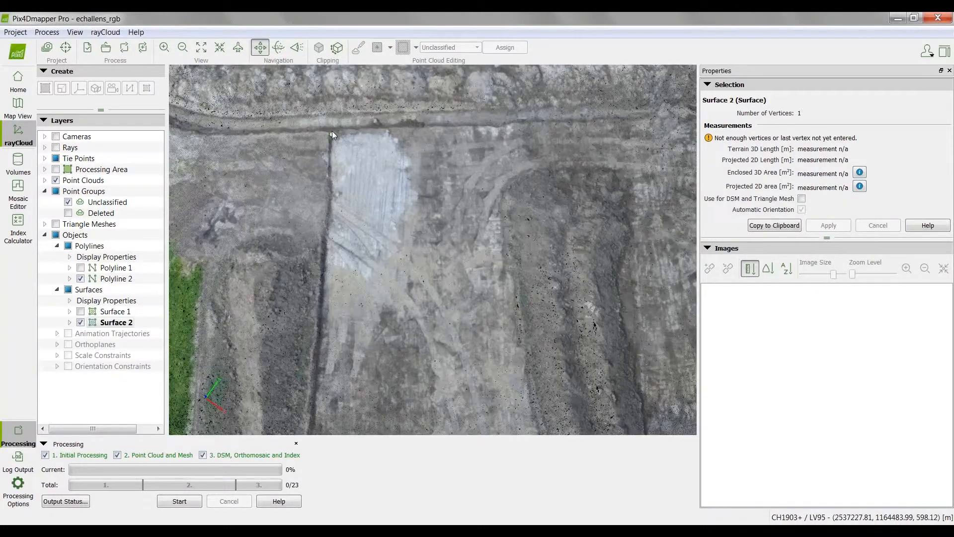
{"action": "scroll", "coordinate": [369, 240], "scroll_direction": "down", "scroll_amount": 2}
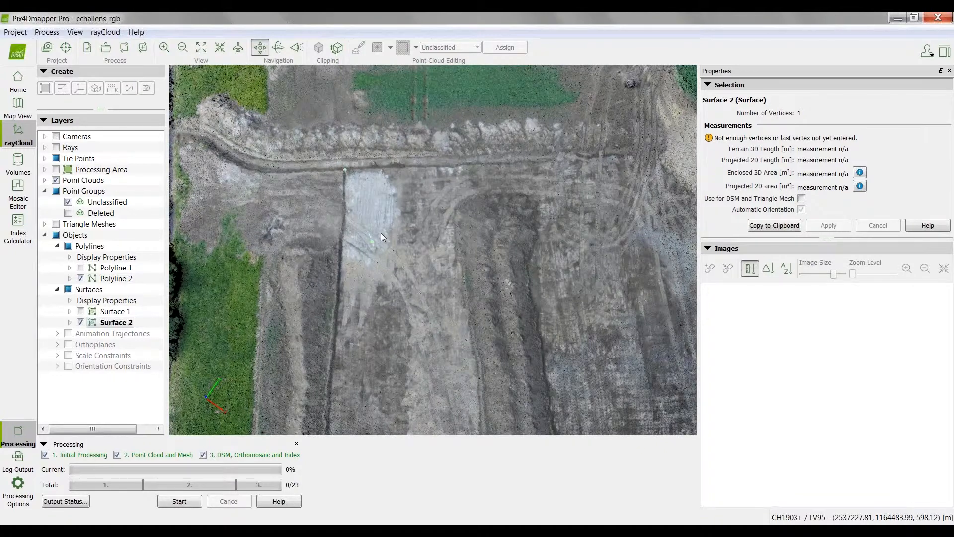
{"action": "scroll", "coordinate": [381, 232], "scroll_direction": "down", "scroll_amount": 4}
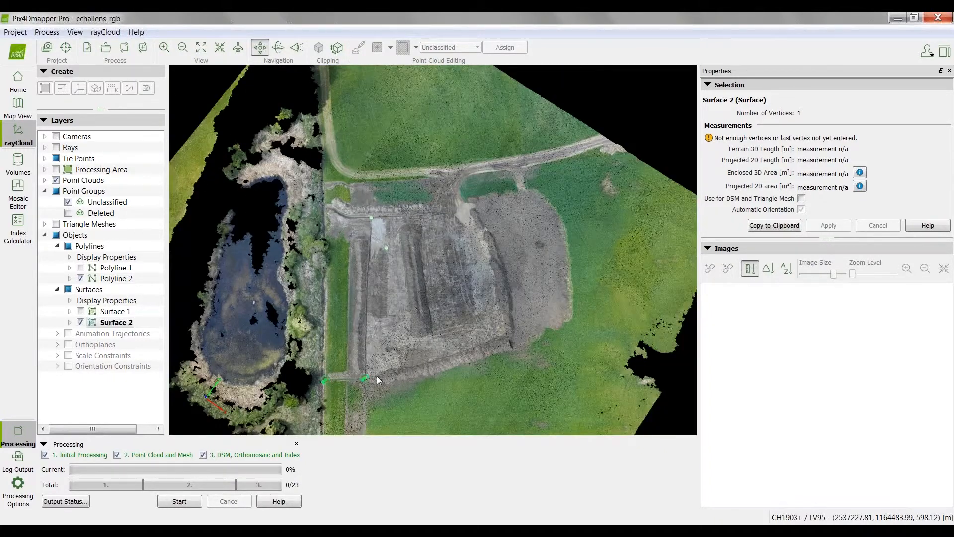
Step: Add surface vertices around the excavation's opposite corner, near the end of the trench polyline, and onto the foot of the earth bank
{"action": "scroll", "coordinate": [377, 380], "scroll_direction": "up", "scroll_amount": 3}
{"action": "scroll", "coordinate": [368, 373], "scroll_direction": "up", "scroll_amount": 2}
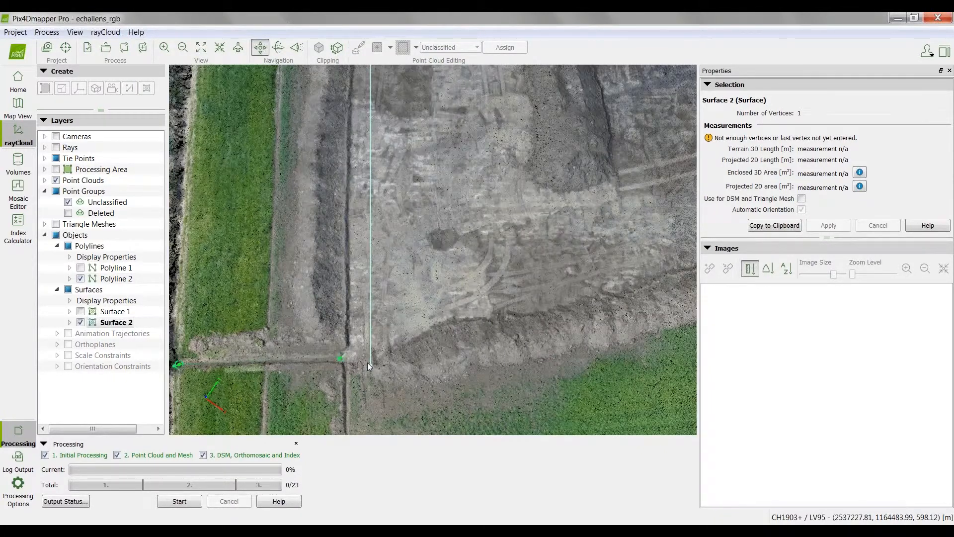
{"action": "scroll", "coordinate": [312, 322], "scroll_direction": "up", "scroll_amount": 2}
{"action": "left_click", "coordinate": [309, 314]}
{"action": "left_click", "coordinate": [348, 336]}
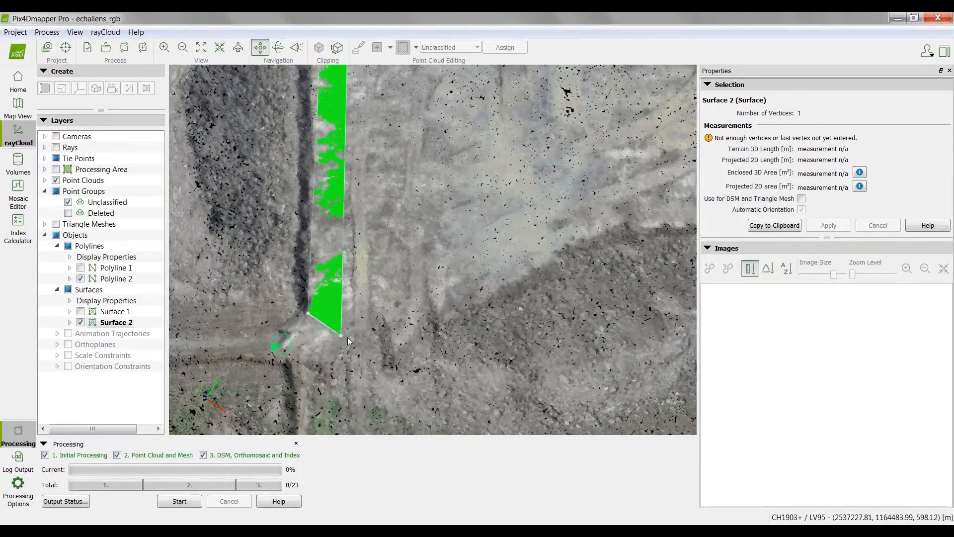
{"action": "left_click", "coordinate": [461, 298]}
{"action": "left_click", "coordinate": [475, 300]}
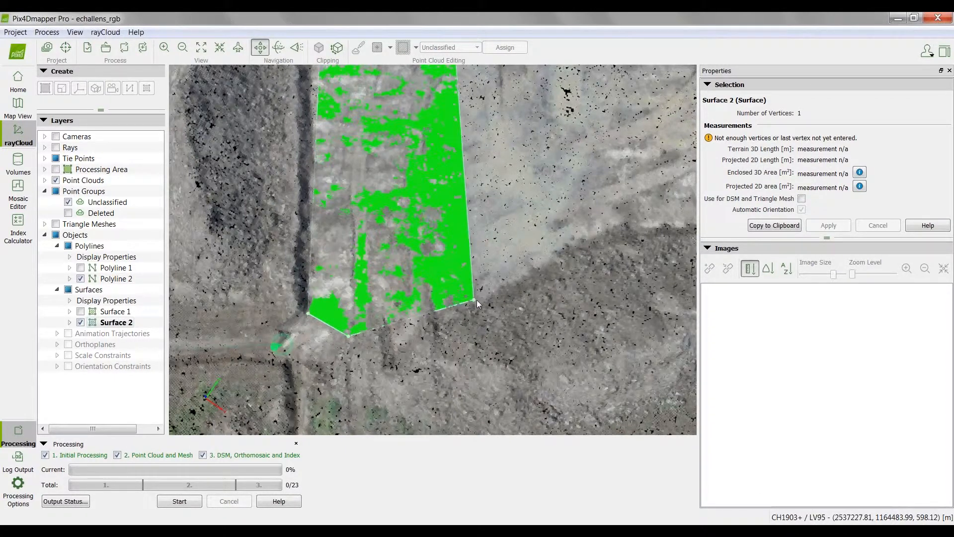
{"action": "left_click", "coordinate": [500, 220]}
Step: Add surface vertices along the curved foot of the earth bank, ending where the pale excavation floor meets the bank's bend
{"action": "scroll", "coordinate": [494, 223], "scroll_direction": "down", "scroll_amount": 4}
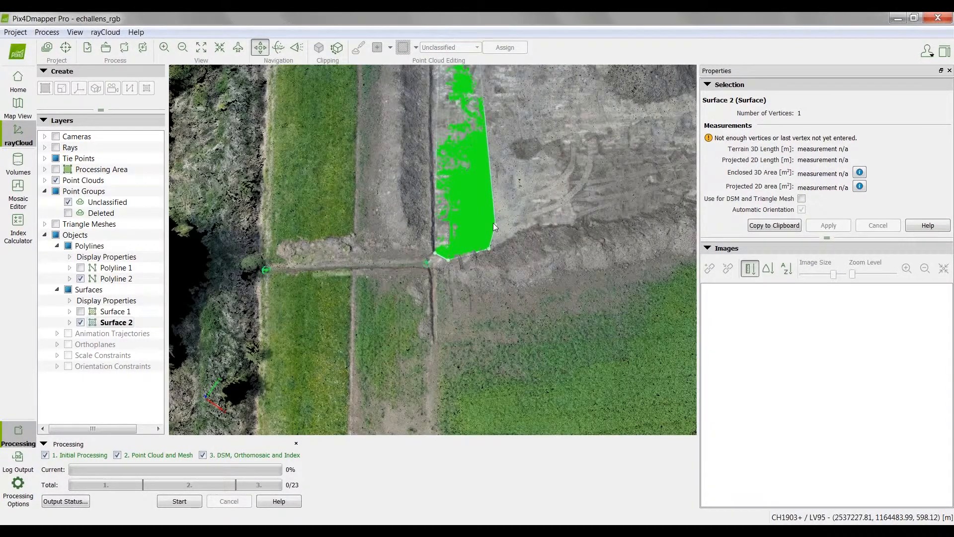
{"action": "scroll", "coordinate": [569, 221], "scroll_direction": "up", "scroll_amount": 2}
{"action": "scroll", "coordinate": [569, 222], "scroll_direction": "up", "scroll_amount": 3}
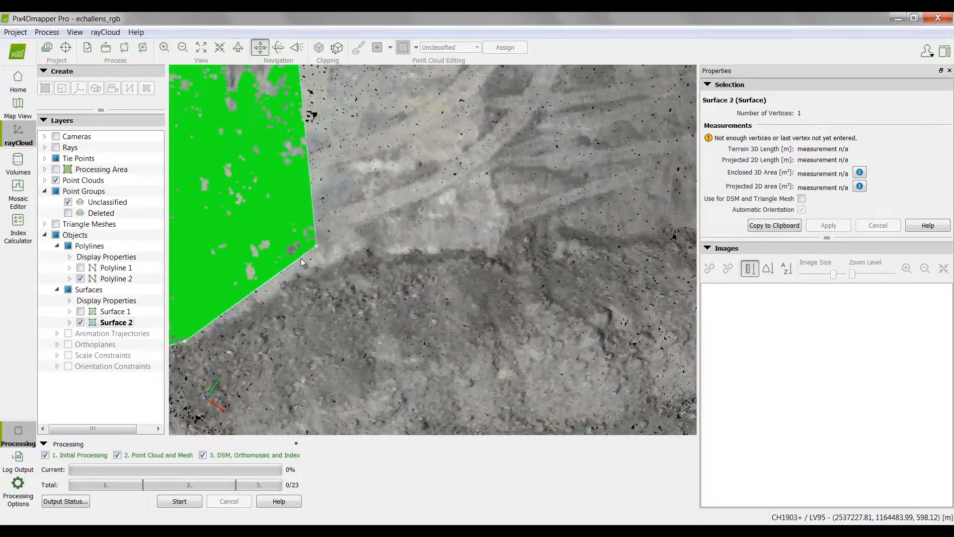
{"action": "left_click", "coordinate": [291, 268]}
{"action": "left_click", "coordinate": [362, 243]}
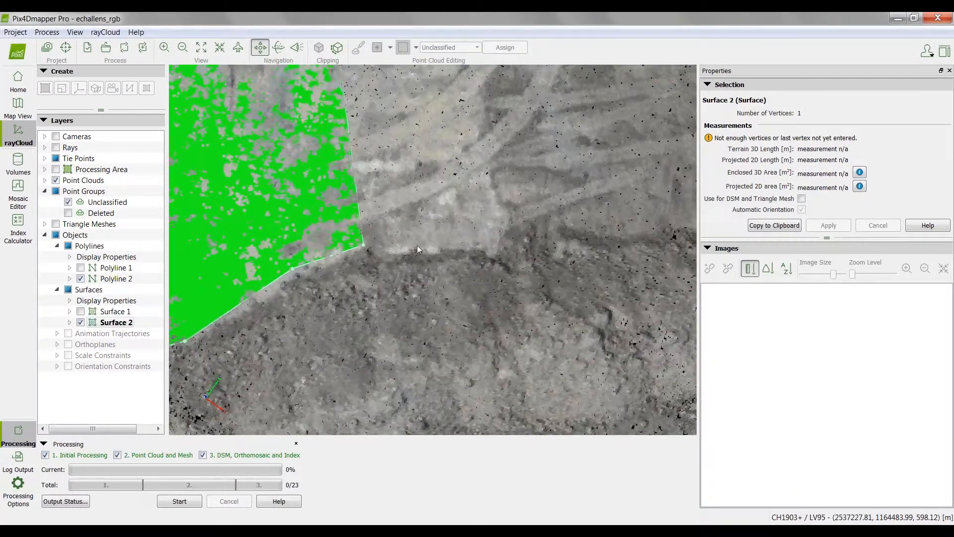
{"action": "left_click", "coordinate": [487, 245]}
{"action": "left_click", "coordinate": [492, 226]}
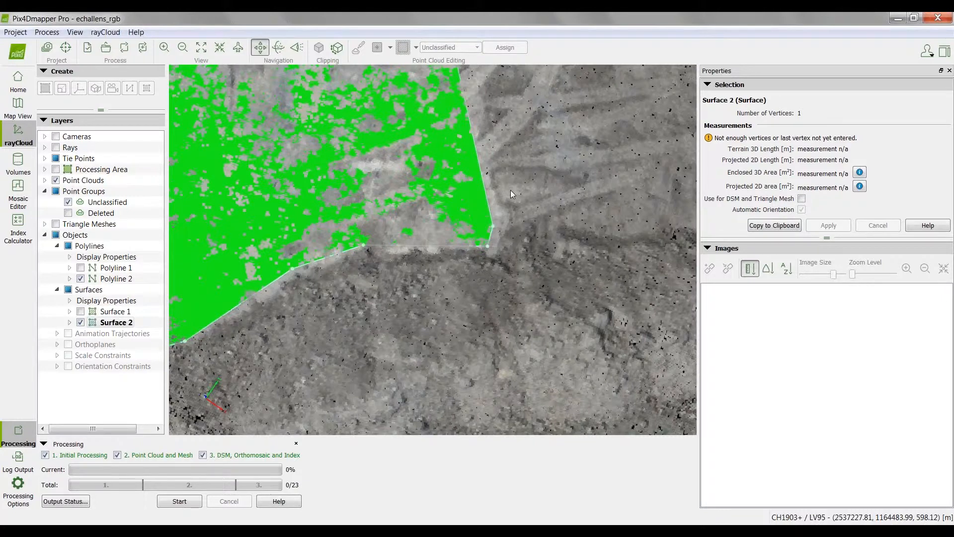
Step: Extend the surface along the straight foot of the bank and place vertices at the excavation's far corner
{"action": "scroll", "coordinate": [511, 190], "scroll_direction": "down", "scroll_amount": 2}
{"action": "scroll", "coordinate": [511, 190], "scroll_direction": "down", "scroll_amount": 3}
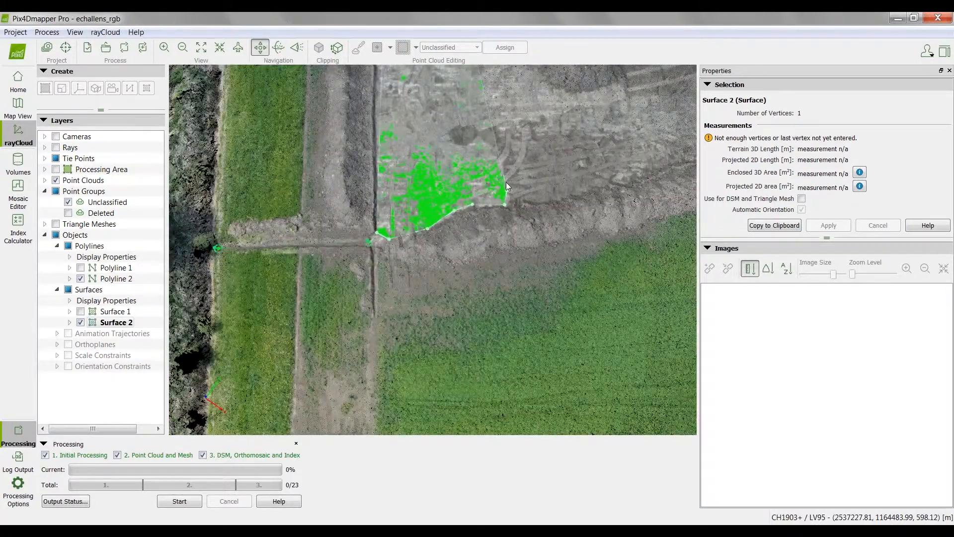
{"action": "scroll", "coordinate": [506, 182], "scroll_direction": "down", "scroll_amount": 2}
{"action": "scroll", "coordinate": [625, 149], "scroll_direction": "up", "scroll_amount": 3}
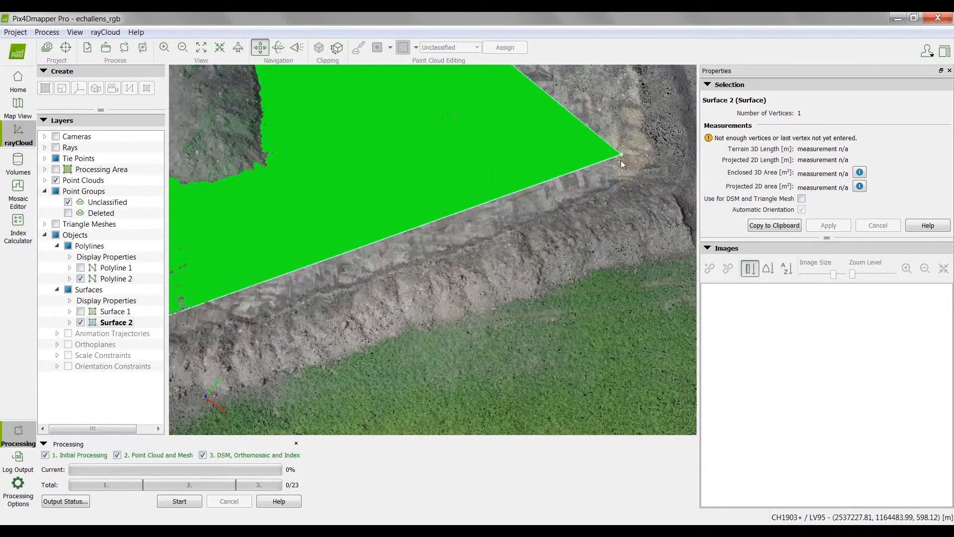
{"action": "scroll", "coordinate": [614, 176], "scroll_direction": "up", "scroll_amount": 2}
{"action": "scroll", "coordinate": [610, 195], "scroll_direction": "up", "scroll_amount": 2}
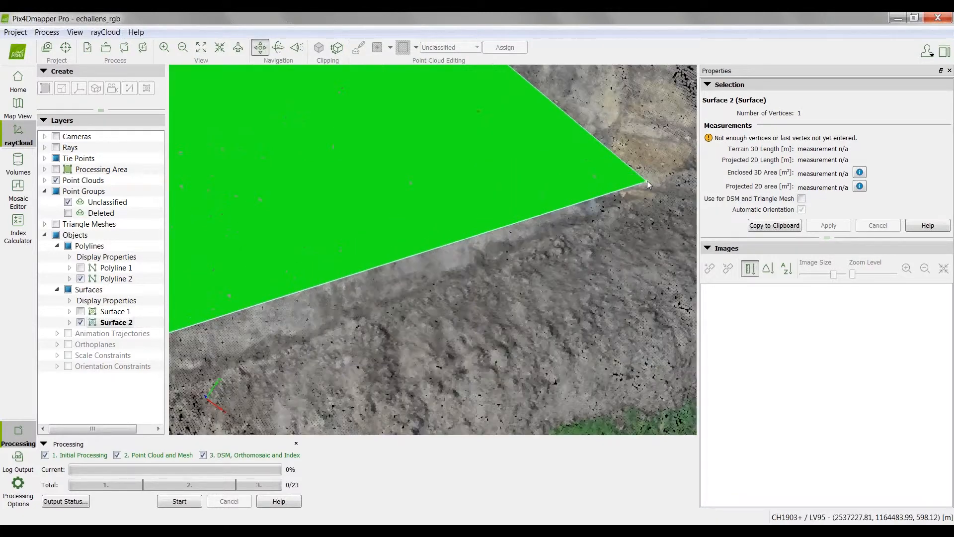
{"action": "scroll", "coordinate": [555, 173], "scroll_direction": "down", "scroll_amount": 2}
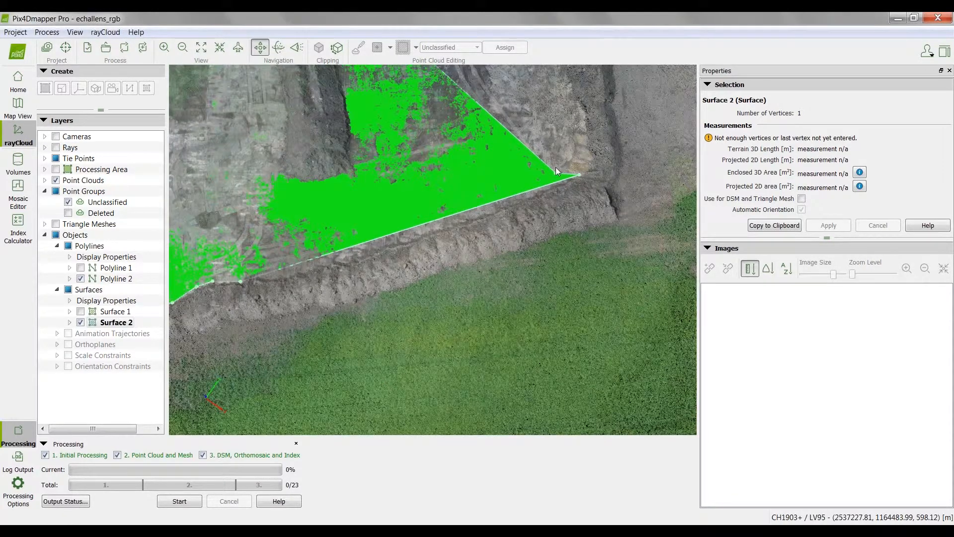
Step: Place the last vertex at the excavation's remaining corner beside the vehicle tracks and finish the surface
{"action": "scroll", "coordinate": [555, 167], "scroll_direction": "down", "scroll_amount": 5}
{"action": "scroll", "coordinate": [534, 104], "scroll_direction": "up", "scroll_amount": 6}
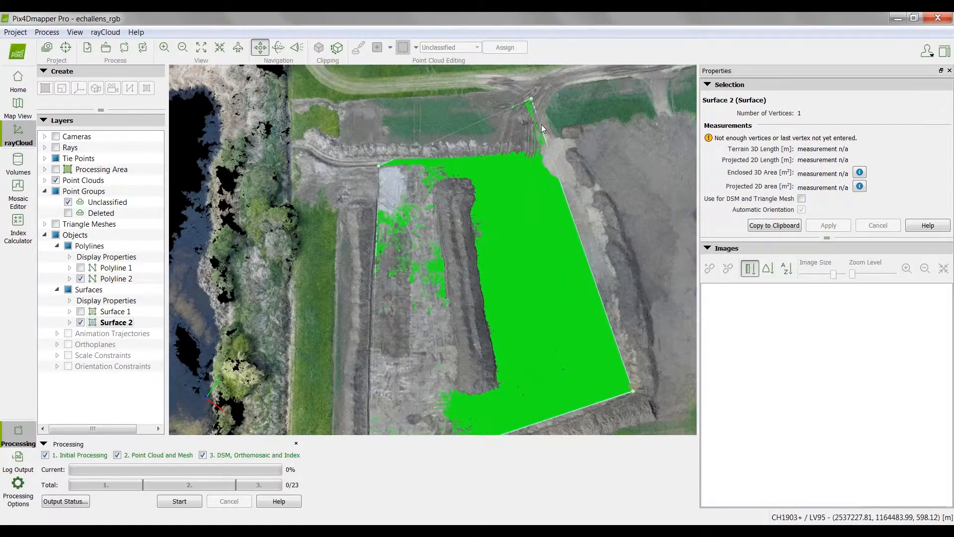
{"action": "scroll", "coordinate": [567, 204], "scroll_direction": "up", "scroll_amount": 3}
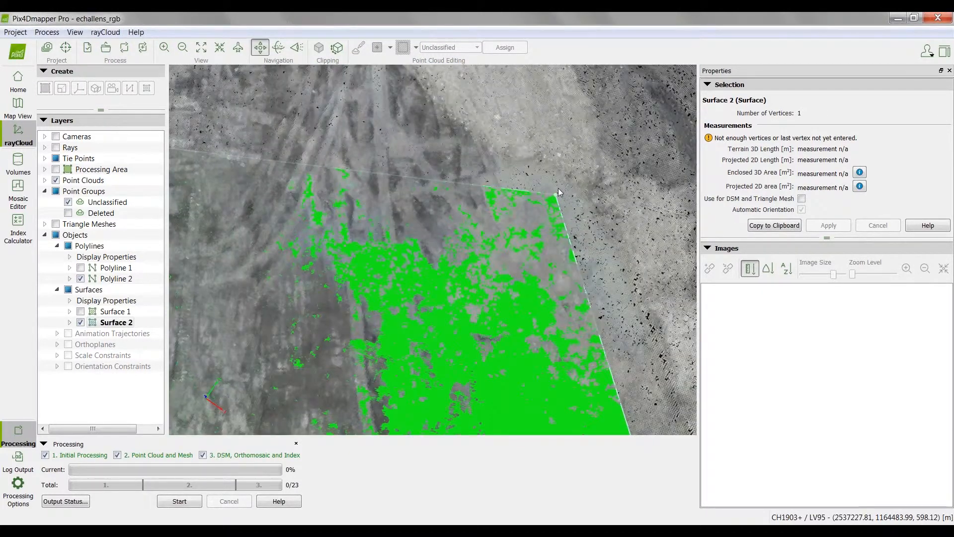
{"action": "scroll", "coordinate": [532, 133], "scroll_direction": "up", "scroll_amount": 2}
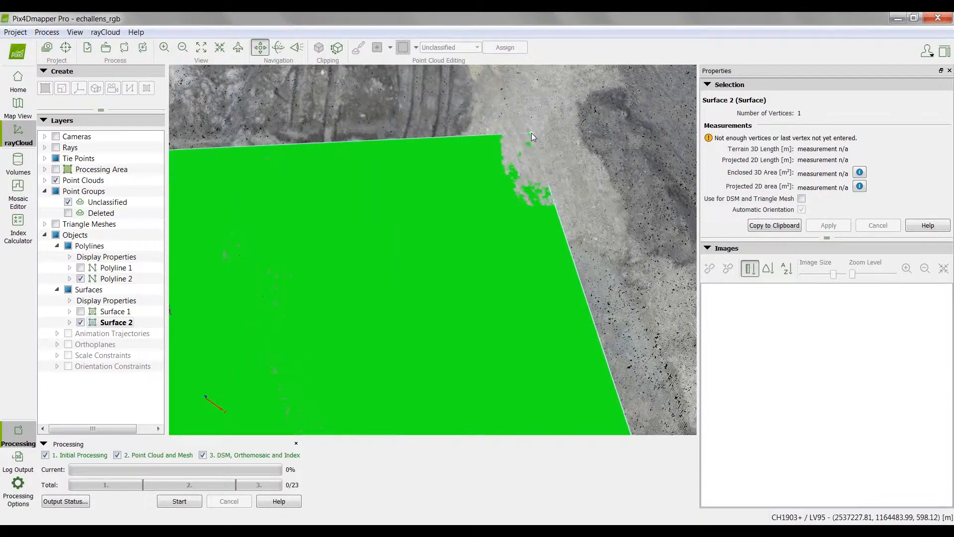
{"action": "right_click", "coordinate": [530, 134]}
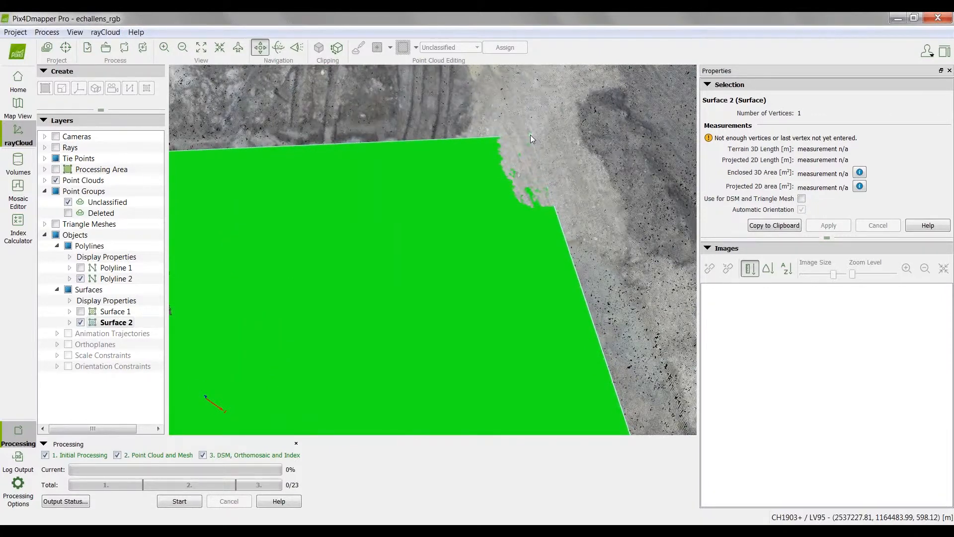
Step: Examine the whole finished surface in the point cloud and its outline in image EP-00-00012_0346_0267.JPG
{"action": "scroll", "coordinate": [520, 201], "scroll_direction": "down", "scroll_amount": 1}
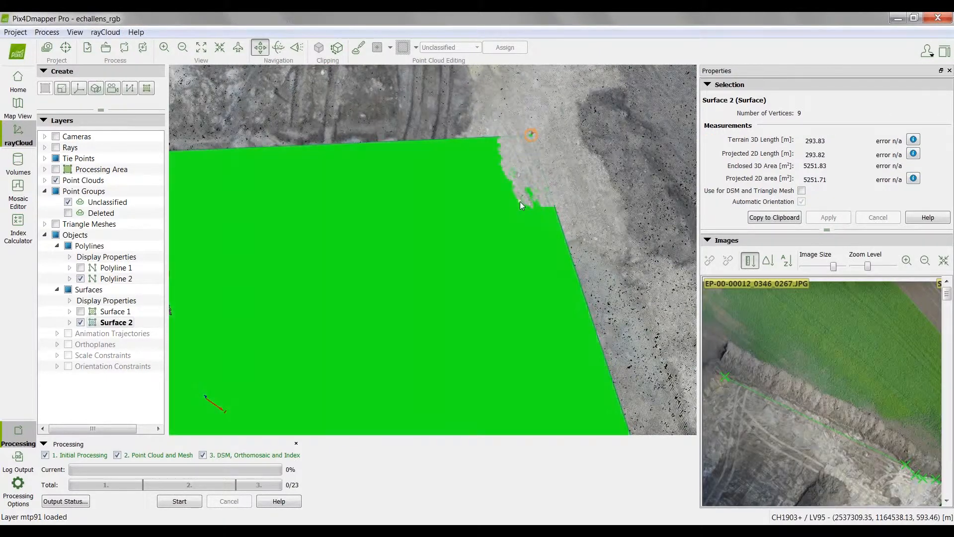
{"action": "scroll", "coordinate": [520, 200], "scroll_direction": "down", "scroll_amount": 3}
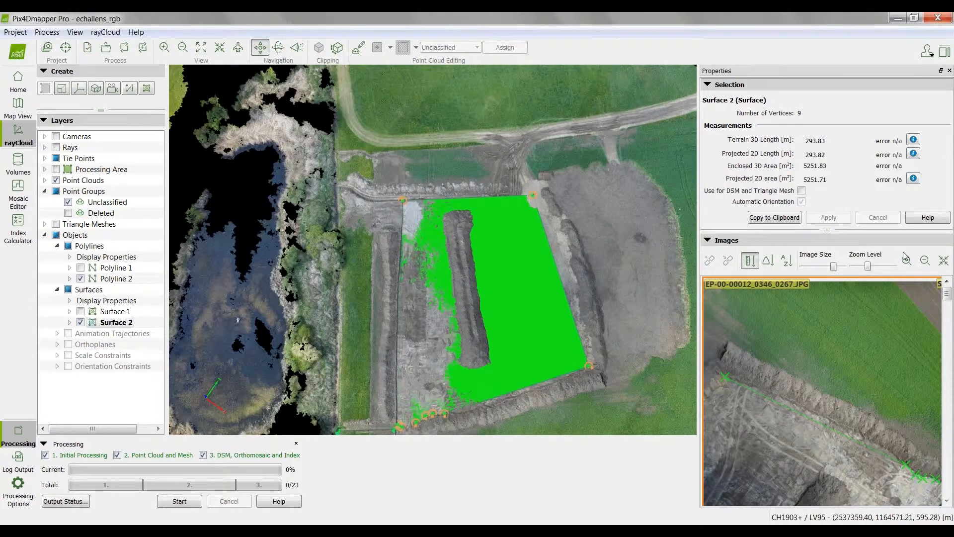
{"action": "scroll", "coordinate": [815, 418], "scroll_direction": "down", "scroll_amount": 1}
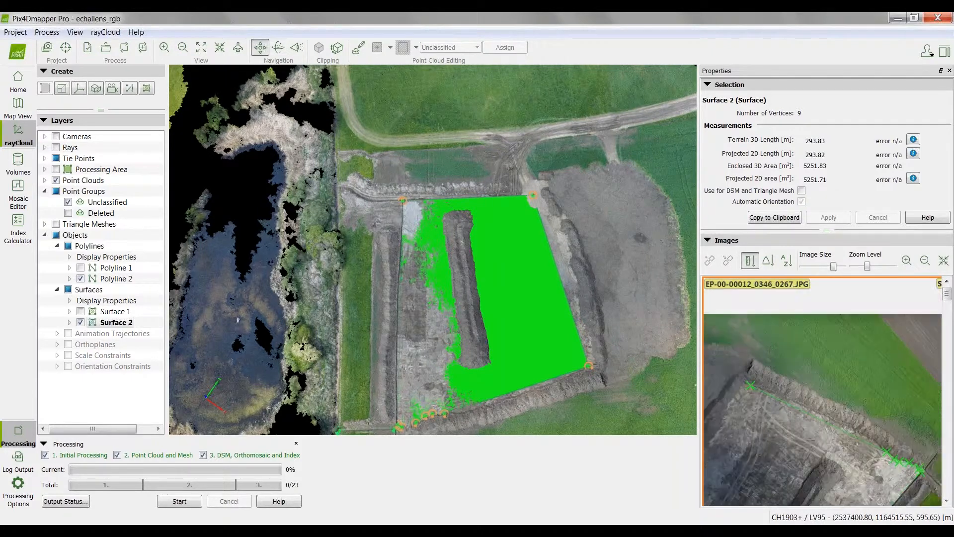
{"action": "scroll", "coordinate": [815, 419], "scroll_direction": "down", "scroll_amount": 1}
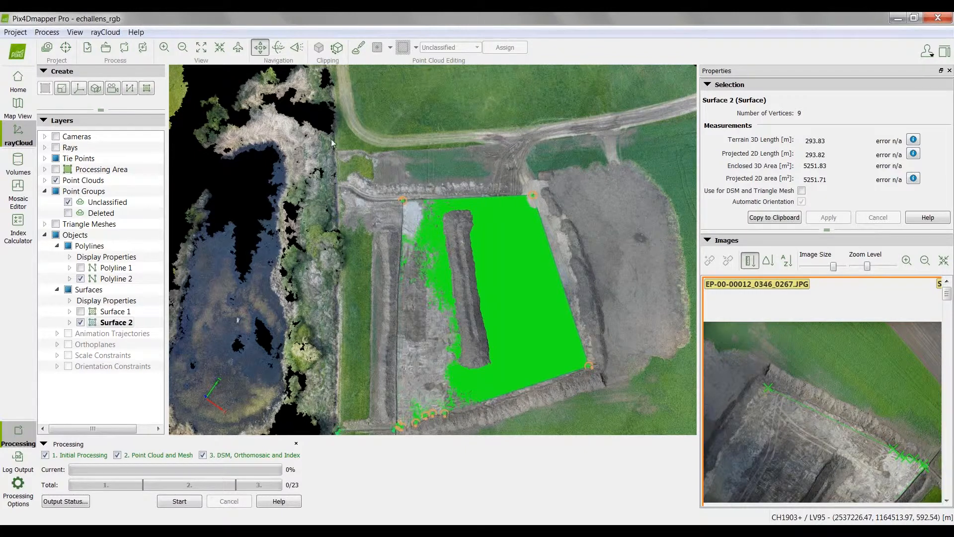
Step: Bring up the available actions for Surface 2 and dismiss them without choosing one
{"action": "left_click_drag", "start_coordinate": [556, 410], "coordinate": [491, 319]}
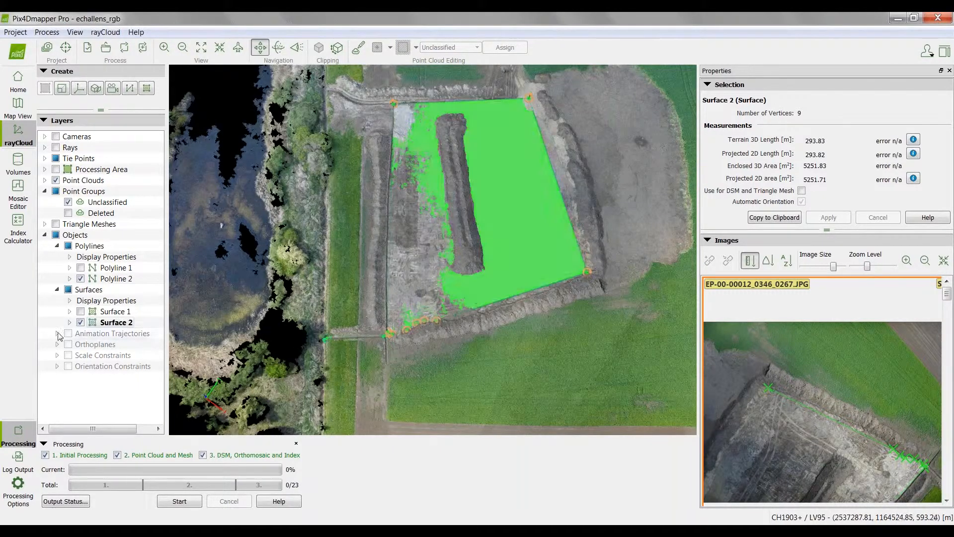
{"action": "right_click", "coordinate": [114, 321]}
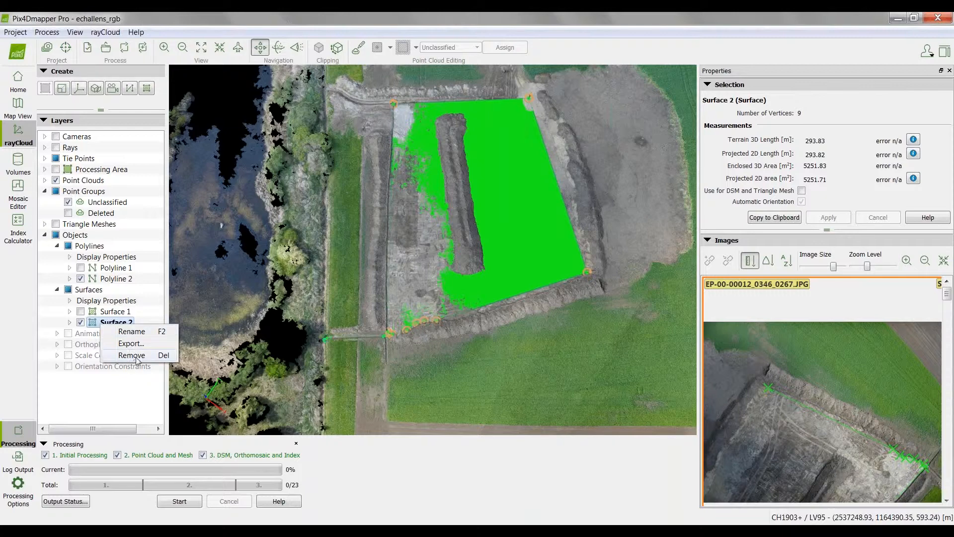
{"action": "left_click", "coordinate": [203, 20]}
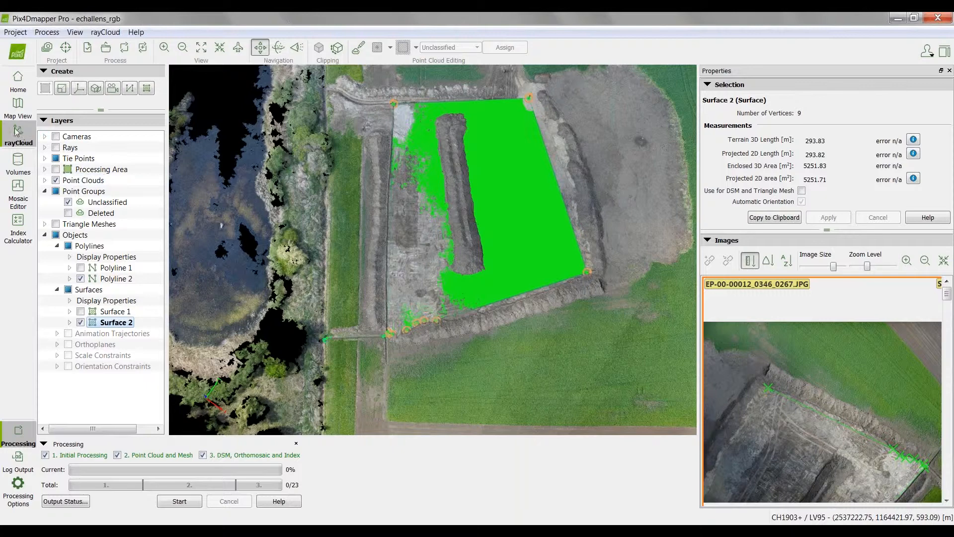
Step: Switch to the Volumes view and examine the existing volumes around the long stockpile inside the excavation
{"action": "left_click", "coordinate": [19, 164]}
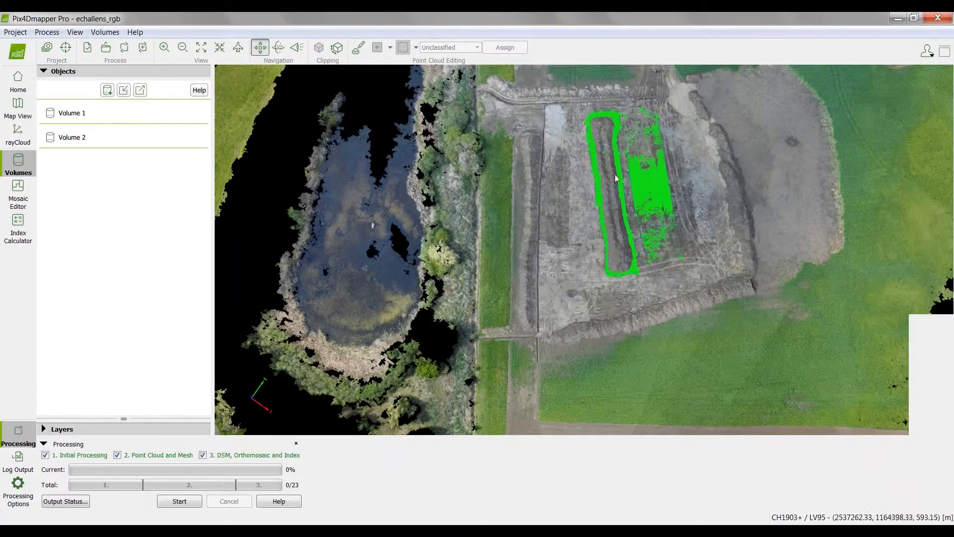
{"action": "left_click_drag", "start_coordinate": [480, 355], "coordinate": [401, 353]}
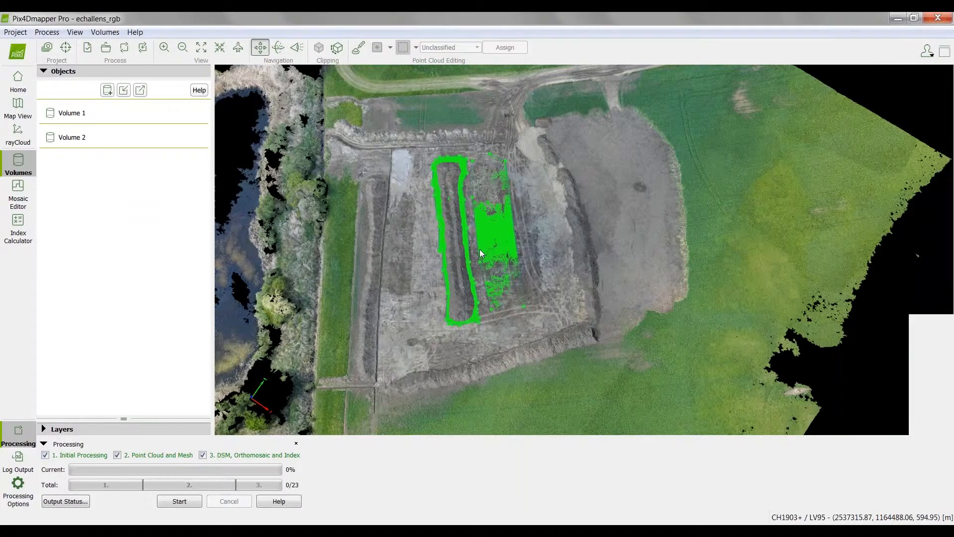
{"action": "scroll", "coordinate": [480, 251], "scroll_direction": "up", "scroll_amount": 5}
{"action": "scroll", "coordinate": [479, 256], "scroll_direction": "down", "scroll_amount": 2}
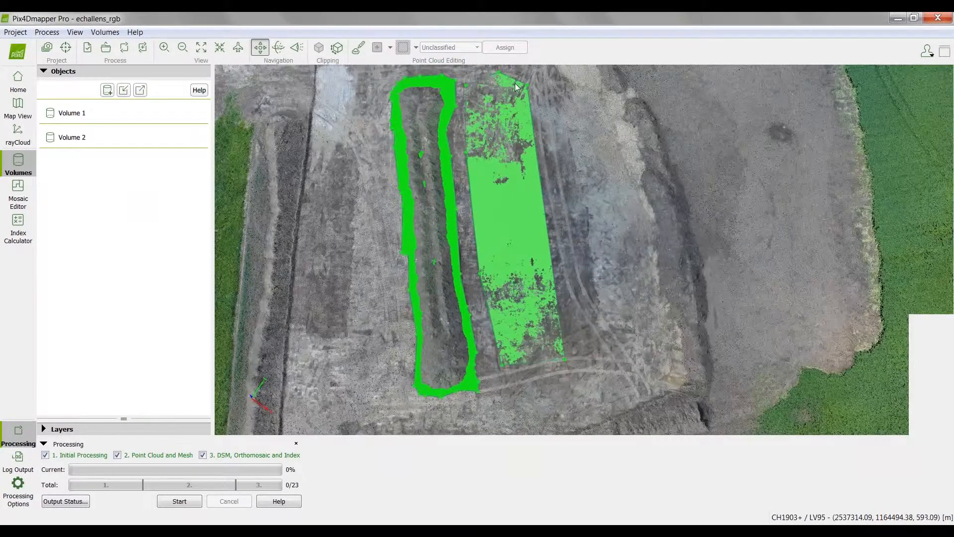
{"action": "scroll", "coordinate": [481, 352], "scroll_direction": "up", "scroll_amount": 1}
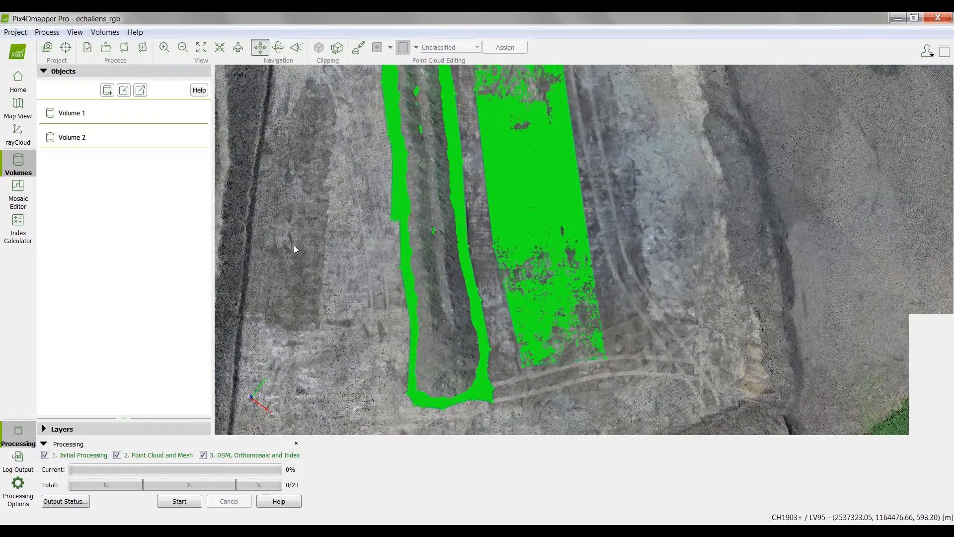
Step: Hide Volume 1 and bring the whole uncovered stockpile into view
{"action": "mouse_move", "coordinate": [132, 111]}
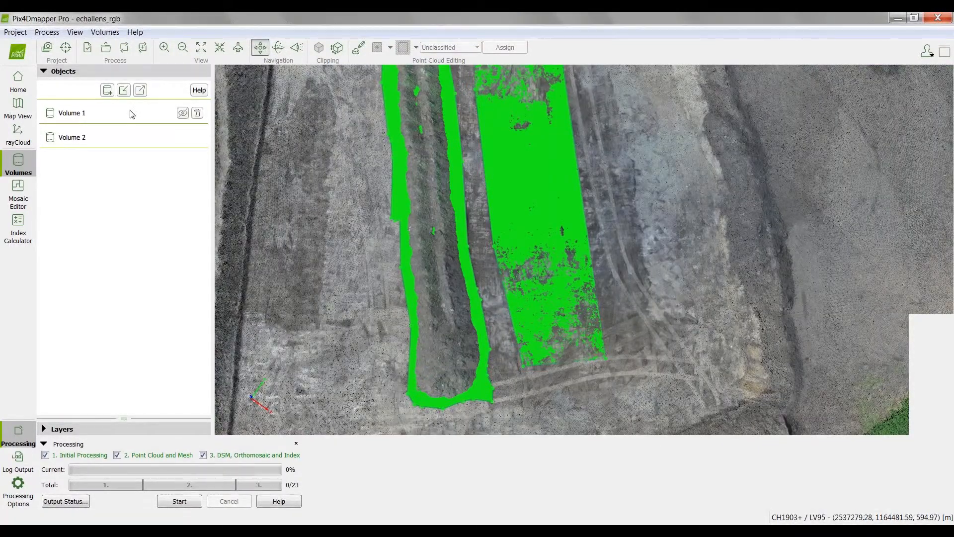
{"action": "left_click", "coordinate": [183, 113]}
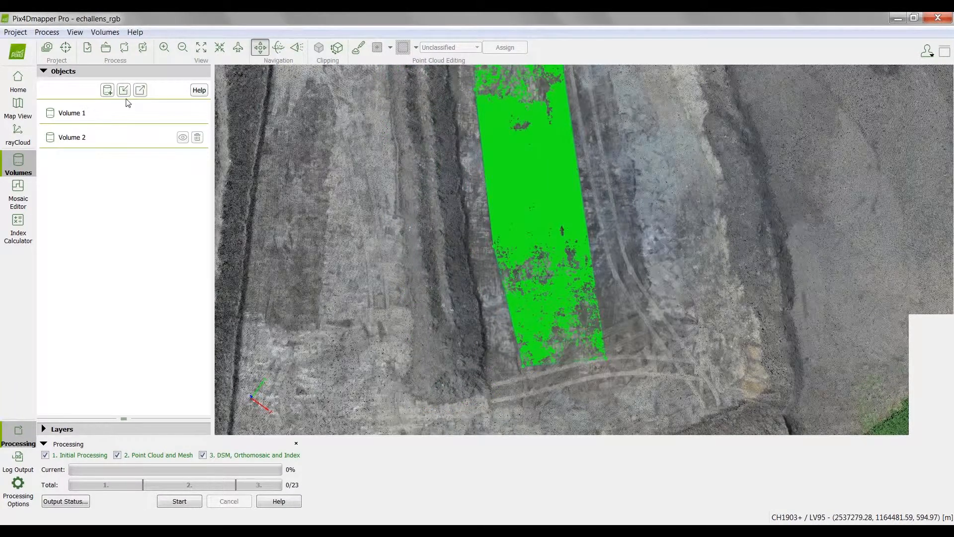
{"action": "scroll", "coordinate": [293, 196], "scroll_direction": "down", "scroll_amount": 1}
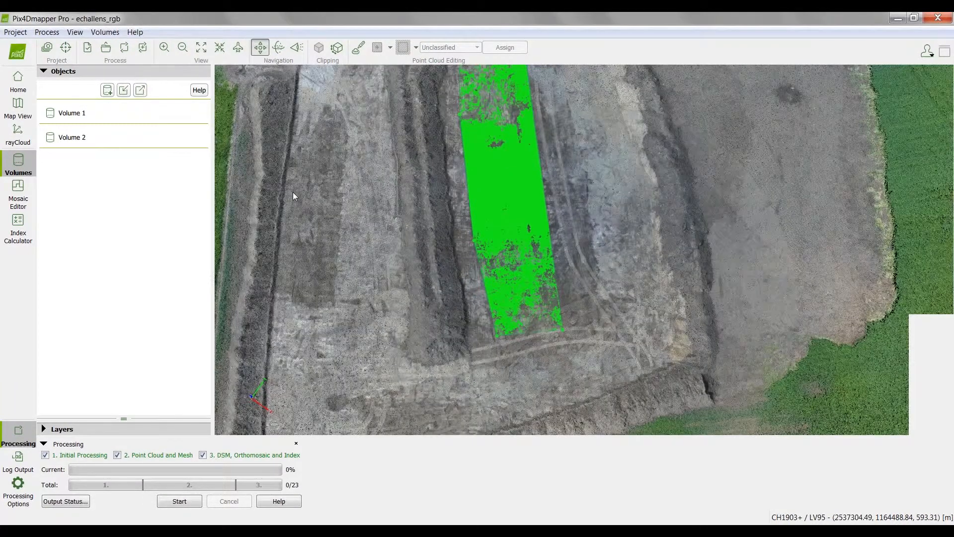
{"action": "scroll", "coordinate": [293, 196], "scroll_direction": "down", "scroll_amount": 1}
{"action": "left_click_drag", "start_coordinate": [416, 249], "coordinate": [449, 292]}
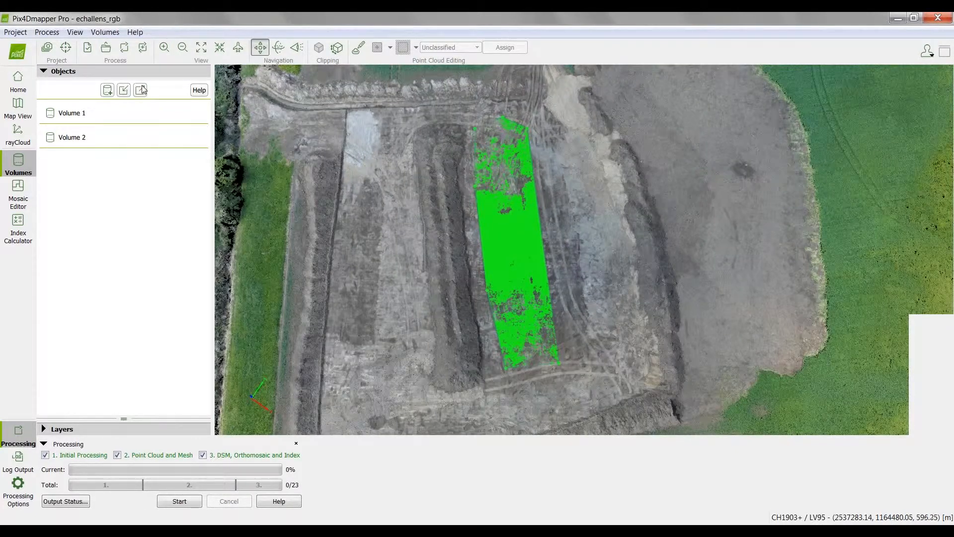
Step: Start a new volume and mark its first base vertices around the stockpile's end corner facing the pale ground patch
{"action": "left_click", "coordinate": [107, 90]}
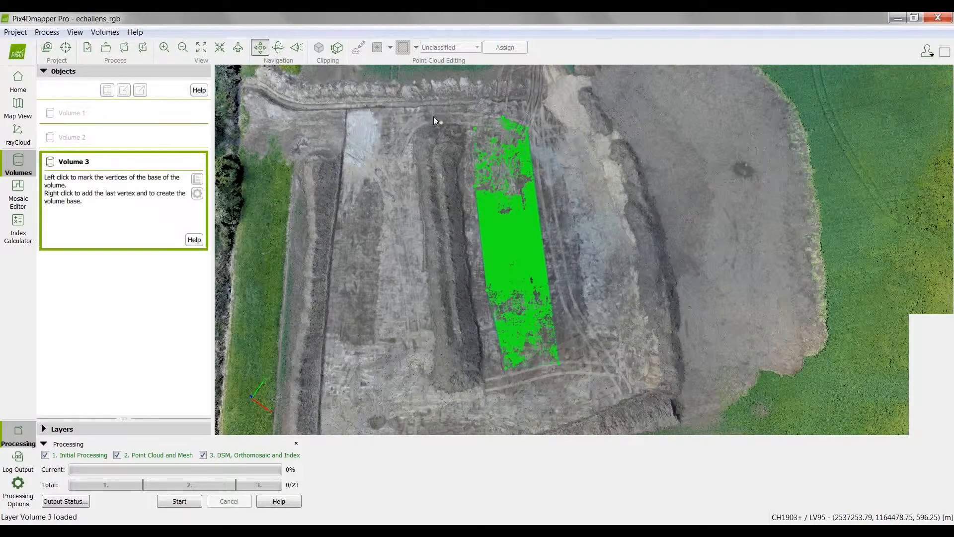
{"action": "scroll", "coordinate": [433, 116], "scroll_direction": "up", "scroll_amount": 1}
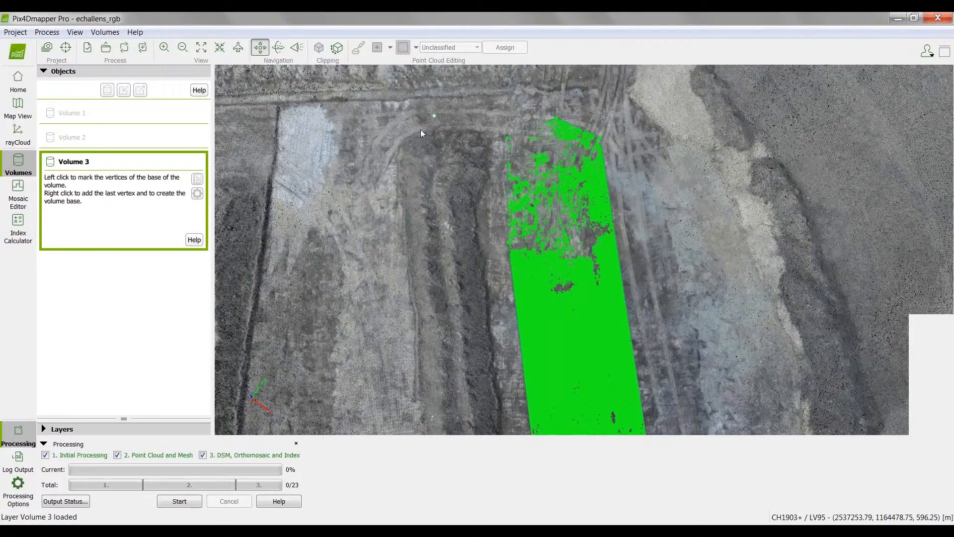
{"action": "scroll", "coordinate": [420, 130], "scroll_direction": "up", "scroll_amount": 2}
{"action": "scroll", "coordinate": [386, 139], "scroll_direction": "up", "scroll_amount": 1}
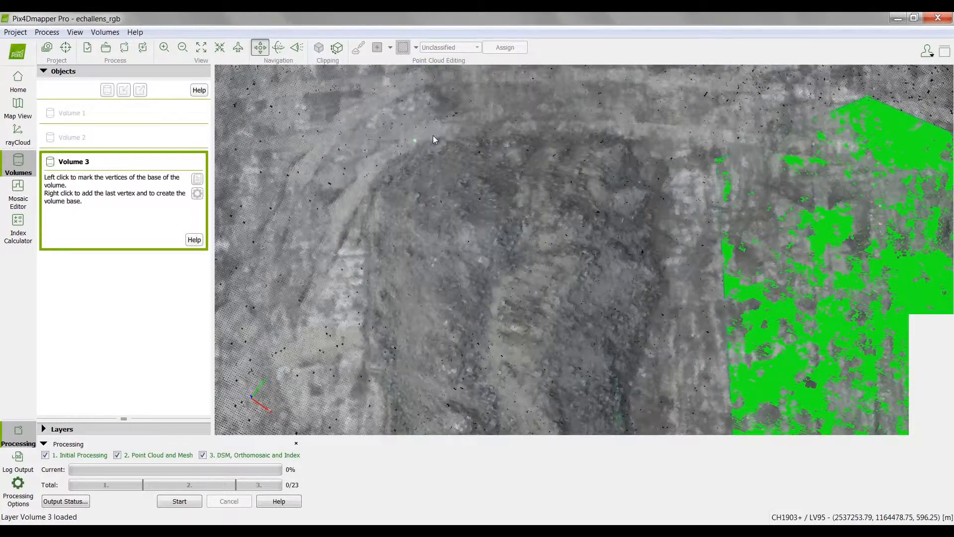
{"action": "left_click", "coordinate": [433, 135]}
{"action": "left_click", "coordinate": [379, 160]}
{"action": "left_click", "coordinate": [352, 226]}
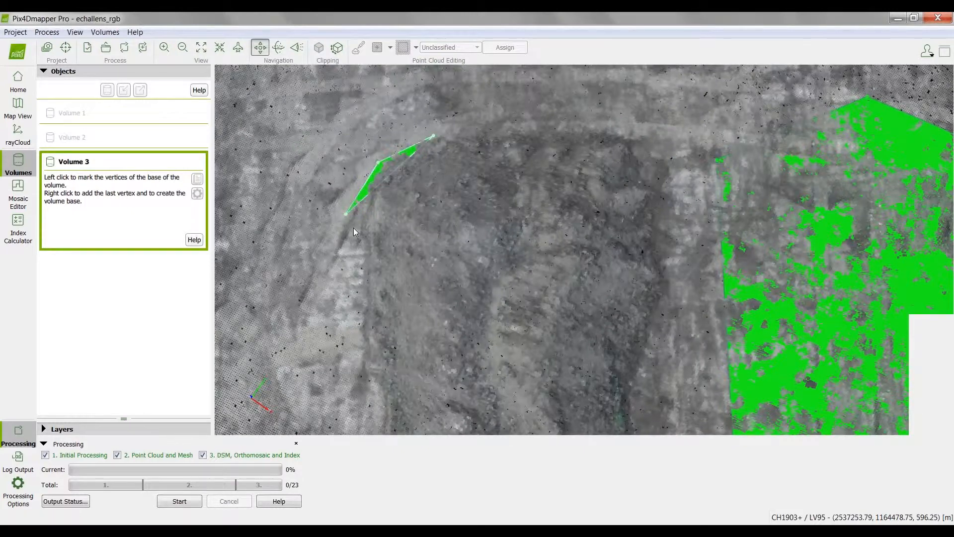
{"action": "left_click", "coordinate": [356, 273]}
Step: Add base vertices along the stockpile's long side facing away from the green surface
{"action": "scroll", "coordinate": [356, 275], "scroll_direction": "down", "scroll_amount": 3}
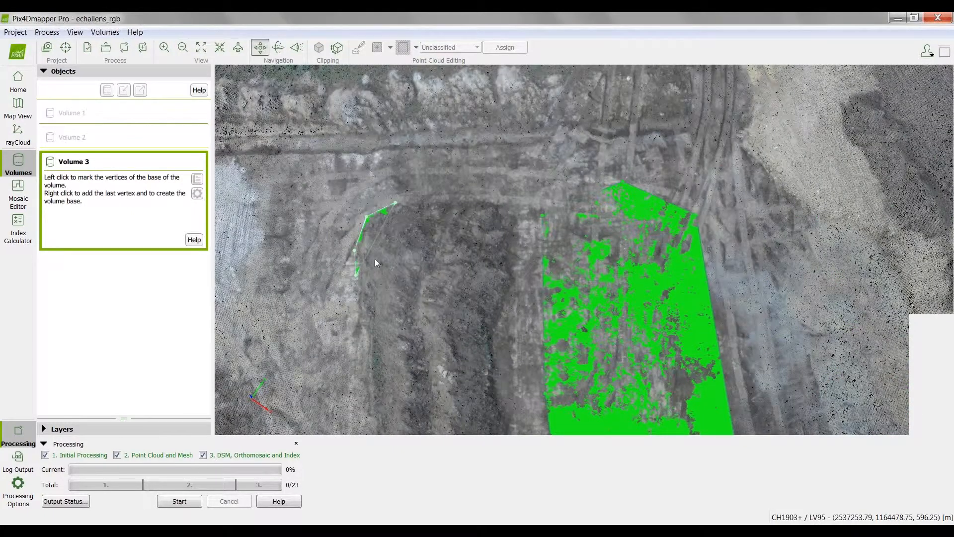
{"action": "scroll", "coordinate": [375, 258], "scroll_direction": "down", "scroll_amount": 3}
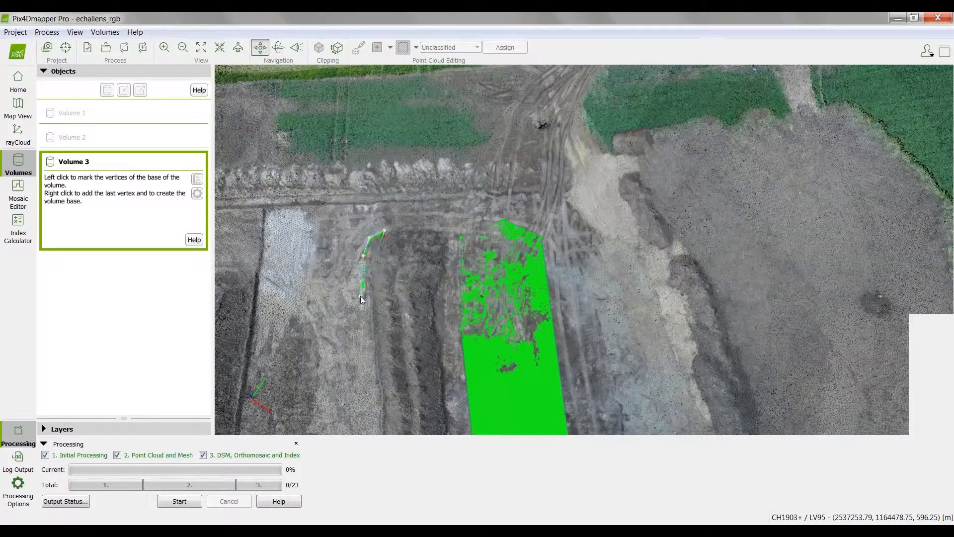
{"action": "scroll", "coordinate": [367, 299], "scroll_direction": "down", "scroll_amount": 3}
{"action": "scroll", "coordinate": [374, 302], "scroll_direction": "down", "scroll_amount": 3}
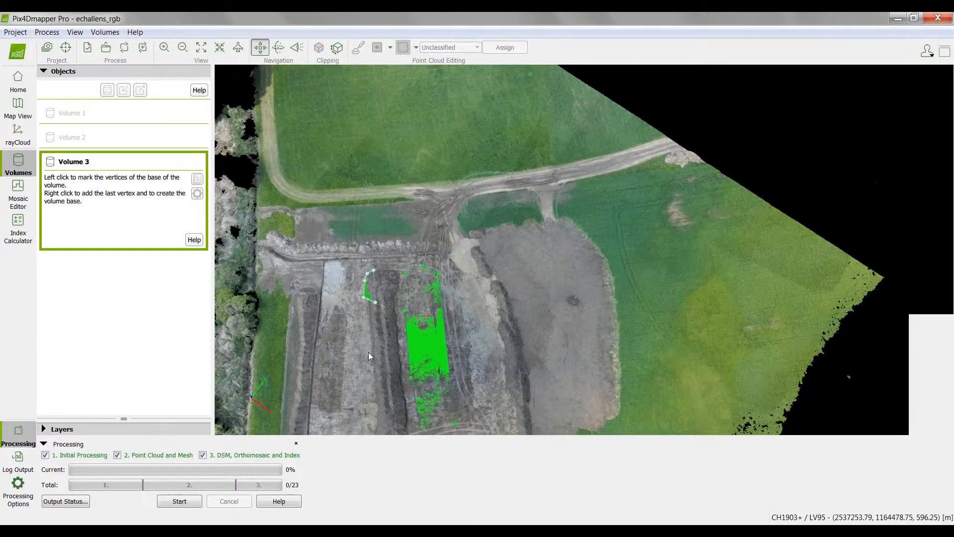
{"action": "scroll", "coordinate": [370, 367], "scroll_direction": "down", "scroll_amount": 3}
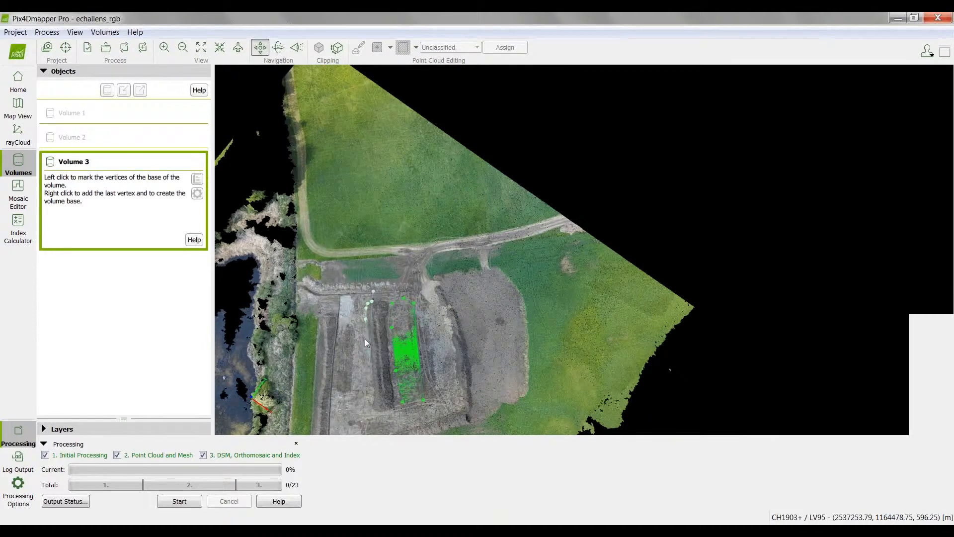
{"action": "scroll", "coordinate": [368, 331], "scroll_direction": "up", "scroll_amount": 8}
{"action": "left_click", "coordinate": [369, 296]}
{"action": "scroll", "coordinate": [378, 328], "scroll_direction": "down", "scroll_amount": 3}
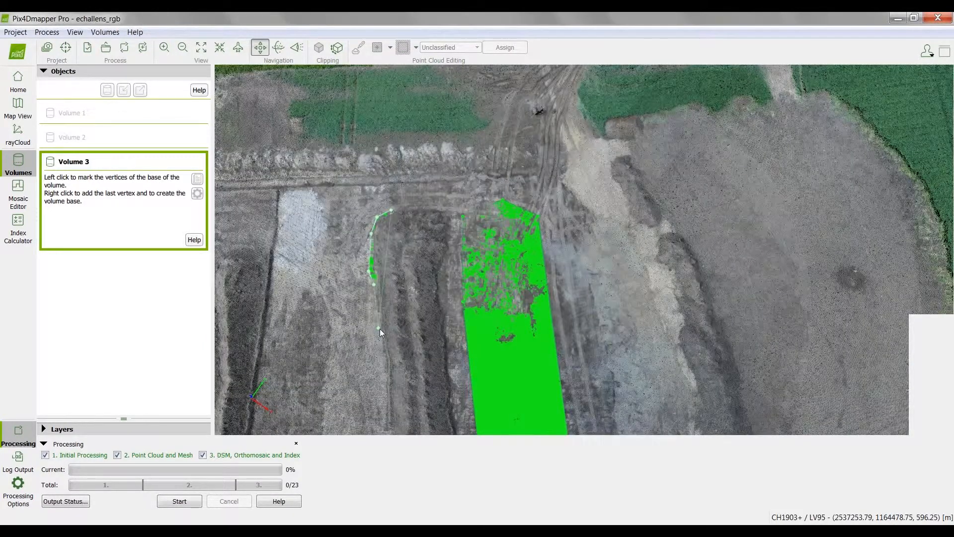
{"action": "scroll", "coordinate": [380, 383], "scroll_direction": "down", "scroll_amount": 6}
{"action": "scroll", "coordinate": [382, 383], "scroll_direction": "up", "scroll_amount": 4}
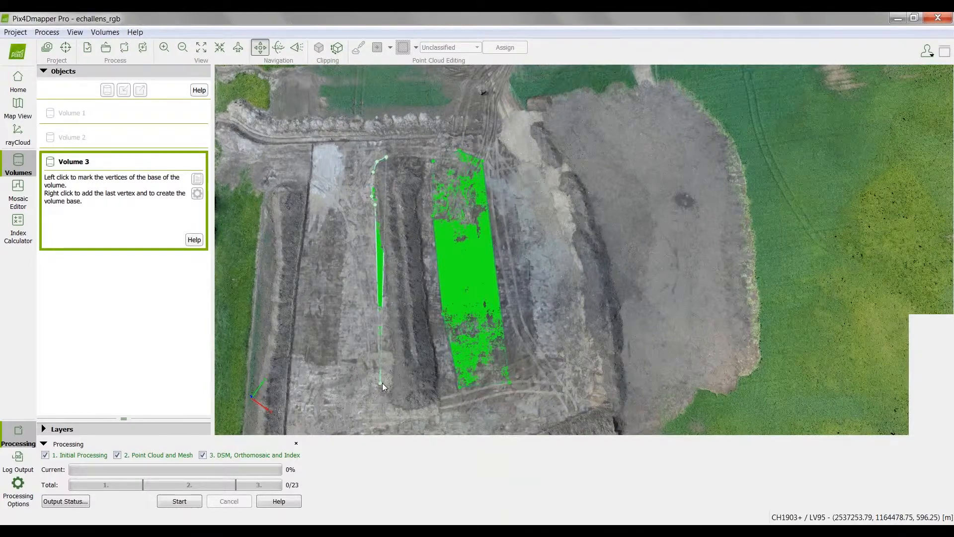
Step: Mark base vertices around the stockpile's far end, from the outer long side to the corner near the green surface
{"action": "scroll", "coordinate": [382, 383], "scroll_direction": "up", "scroll_amount": 2}
{"action": "left_click", "coordinate": [395, 361]}
{"action": "left_click", "coordinate": [384, 410]}
{"action": "left_click", "coordinate": [412, 424]}
{"action": "left_click", "coordinate": [448, 421]}
{"action": "left_click", "coordinate": [458, 415]}
{"action": "left_click", "coordinate": [470, 401]}
{"action": "left_click", "coordinate": [461, 380]}
Step: Continue the base outline from the far end along the stockpile's foot on the side facing the green surface
{"action": "scroll", "coordinate": [472, 328], "scroll_direction": "up", "scroll_amount": 3}
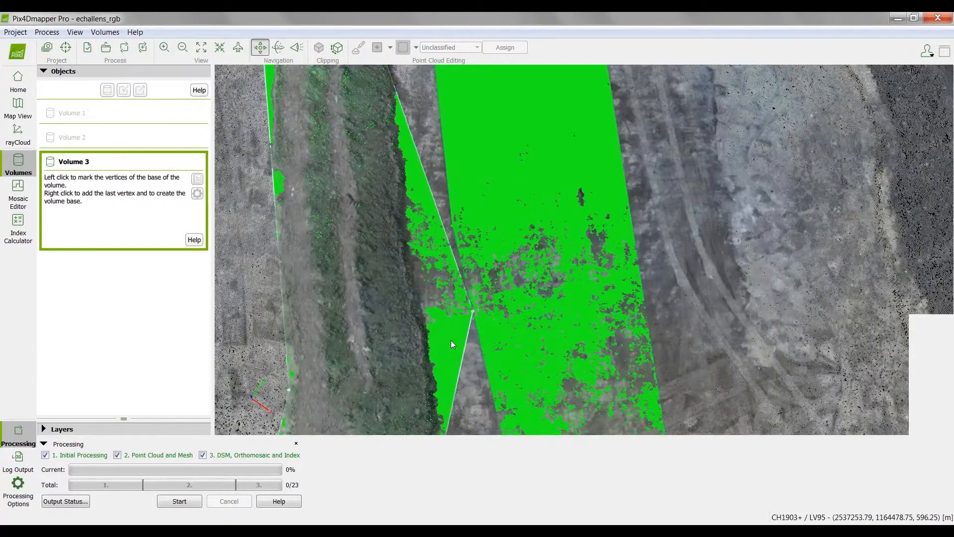
{"action": "scroll", "coordinate": [451, 340], "scroll_direction": "down", "scroll_amount": 1}
{"action": "left_click", "coordinate": [453, 349]}
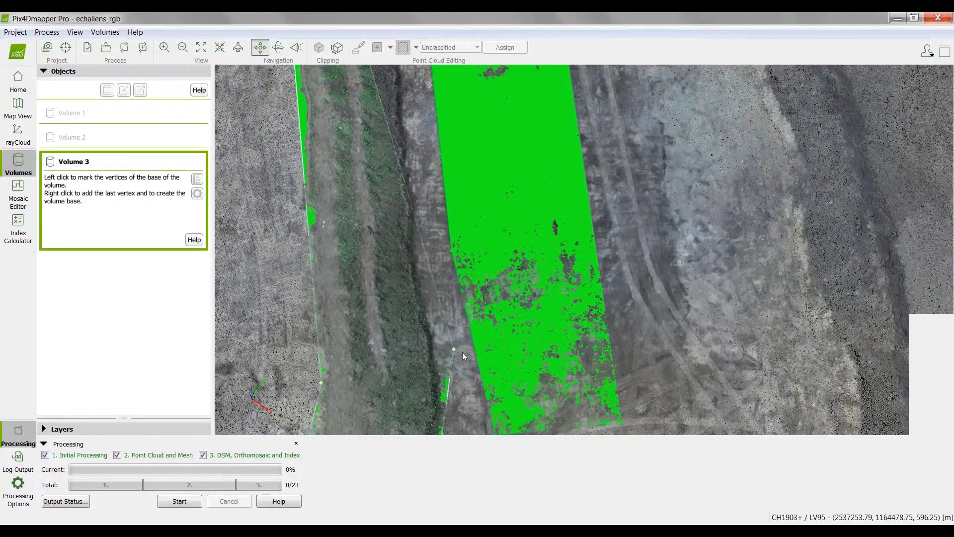
{"action": "scroll", "coordinate": [462, 352], "scroll_direction": "down", "scroll_amount": 2}
{"action": "scroll", "coordinate": [458, 380], "scroll_direction": "up", "scroll_amount": 1}
{"action": "left_click", "coordinate": [455, 381]}
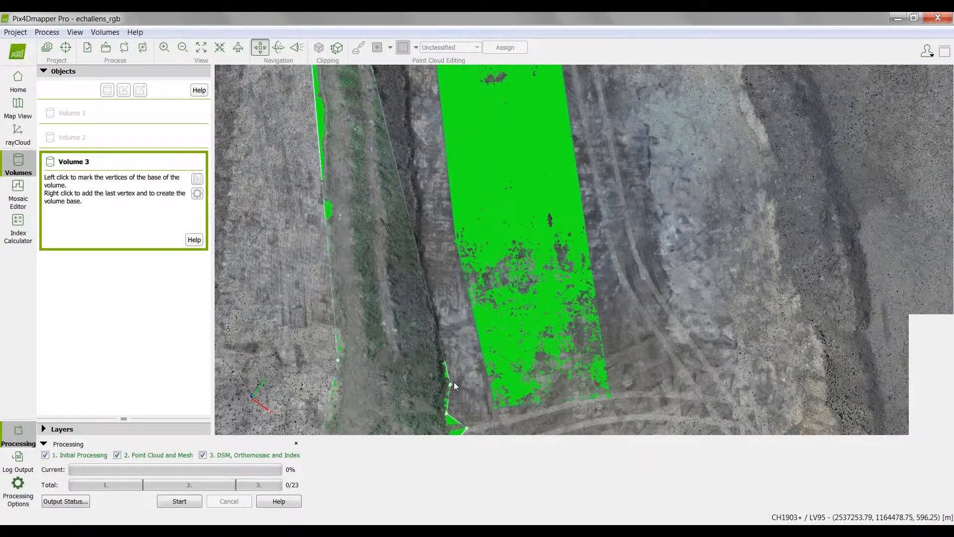
{"action": "left_click", "coordinate": [433, 273]}
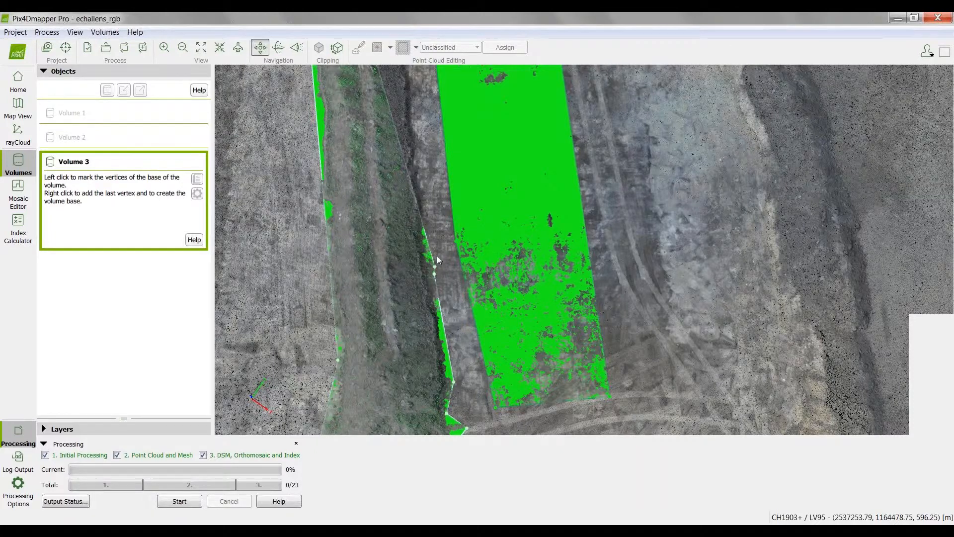
{"action": "left_click", "coordinate": [437, 254]}
Step: Add base vertices along the middle stretch of the stockpile's foot beside the green surface, following its curved edge
{"action": "scroll", "coordinate": [437, 256], "scroll_direction": "down", "scroll_amount": 2}
{"action": "scroll", "coordinate": [432, 204], "scroll_direction": "up", "scroll_amount": 2}
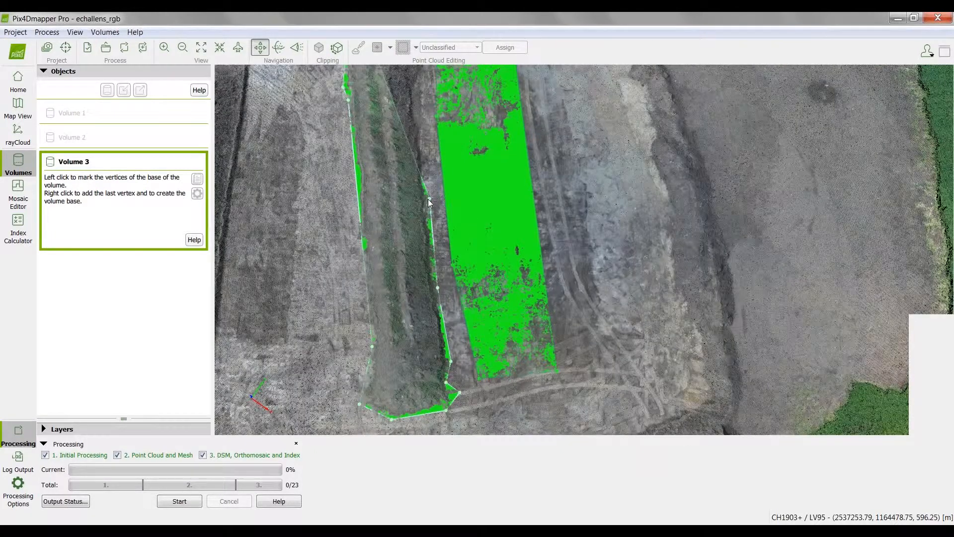
{"action": "scroll", "coordinate": [428, 199], "scroll_direction": "up", "scroll_amount": 2}
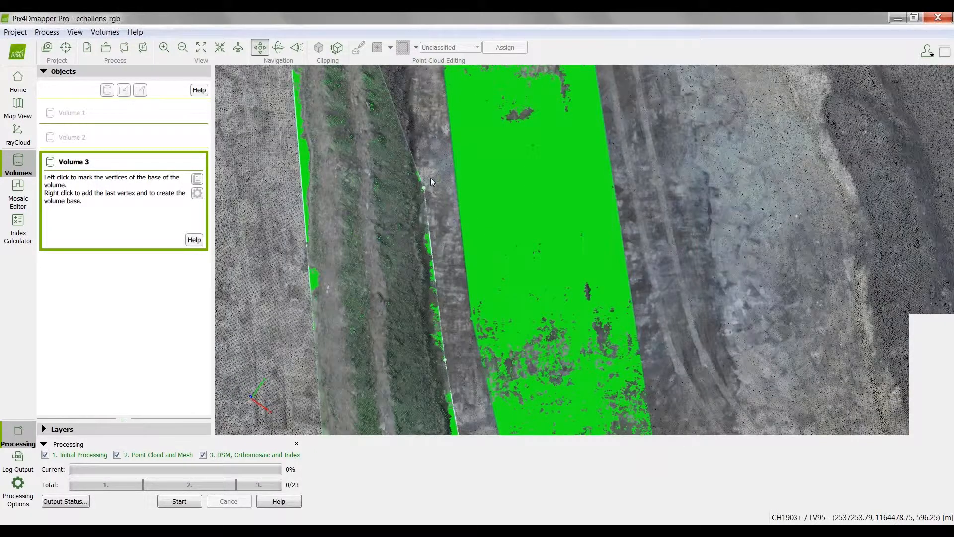
{"action": "scroll", "coordinate": [430, 179], "scroll_direction": "down", "scroll_amount": 4}
{"action": "scroll", "coordinate": [430, 96], "scroll_direction": "up", "scroll_amount": 4}
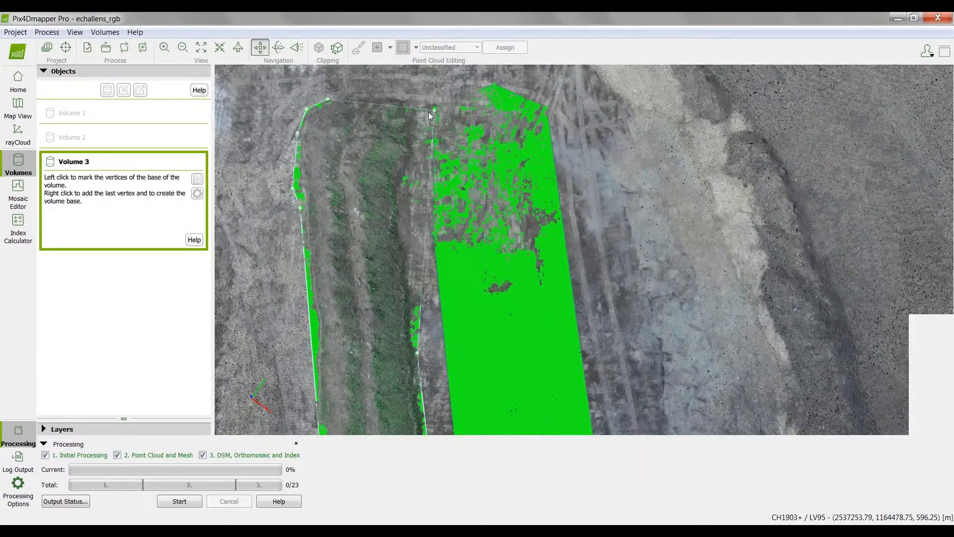
{"action": "scroll", "coordinate": [398, 287], "scroll_direction": "up", "scroll_amount": 3}
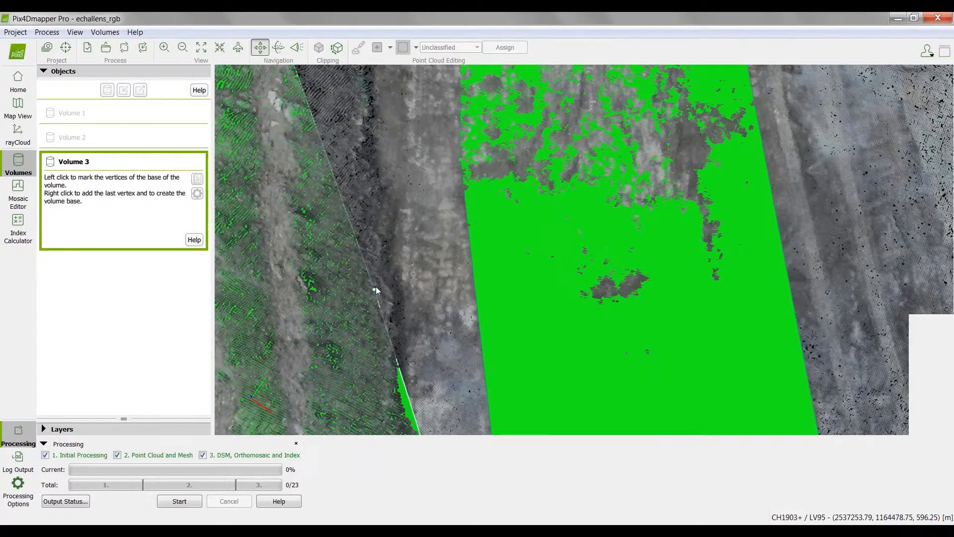
{"action": "left_click", "coordinate": [413, 276]}
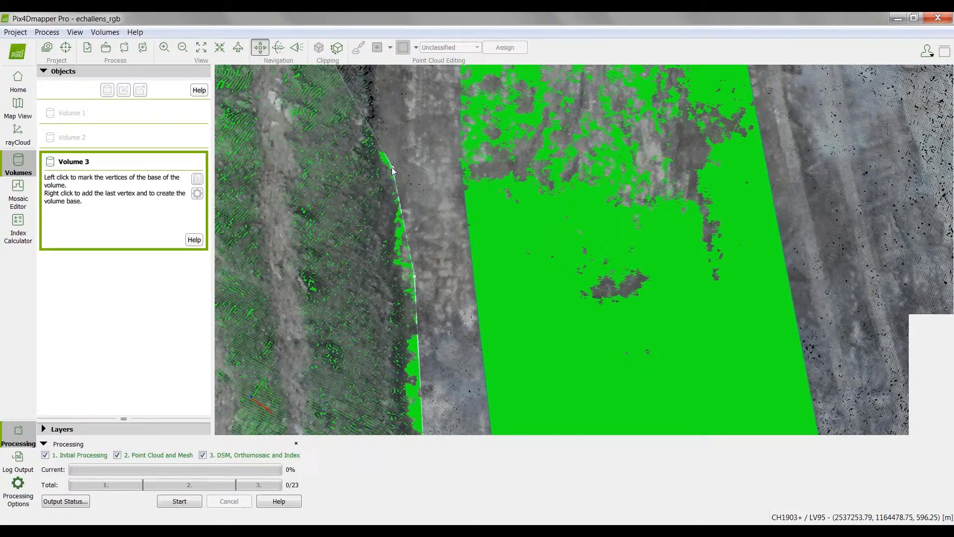
{"action": "scroll", "coordinate": [407, 171], "scroll_direction": "down", "scroll_amount": 3}
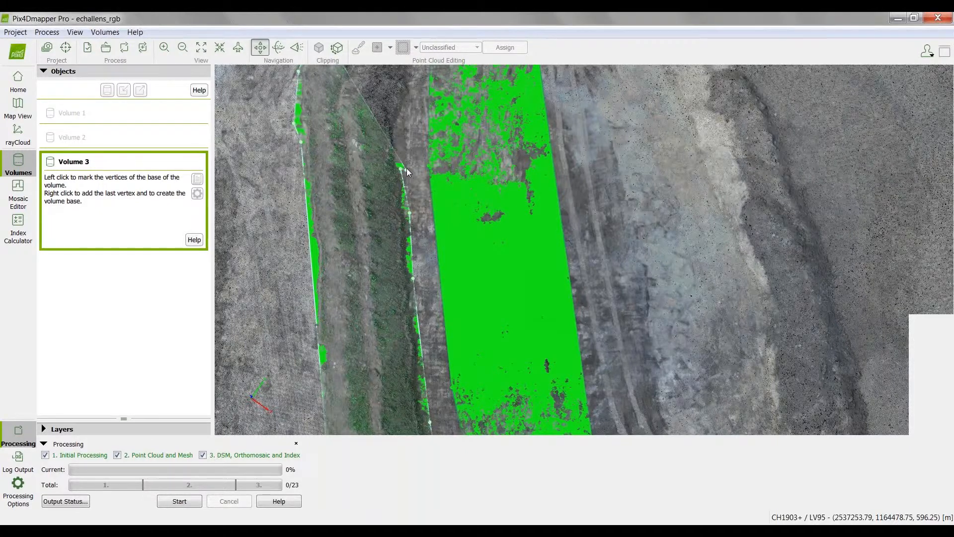
Step: Mark the remaining vertices up to the stockpile's starting end and close the outline to create the volume base
{"action": "scroll", "coordinate": [406, 100], "scroll_direction": "down", "scroll_amount": 2}
{"action": "scroll", "coordinate": [405, 100], "scroll_direction": "down", "scroll_amount": 3}
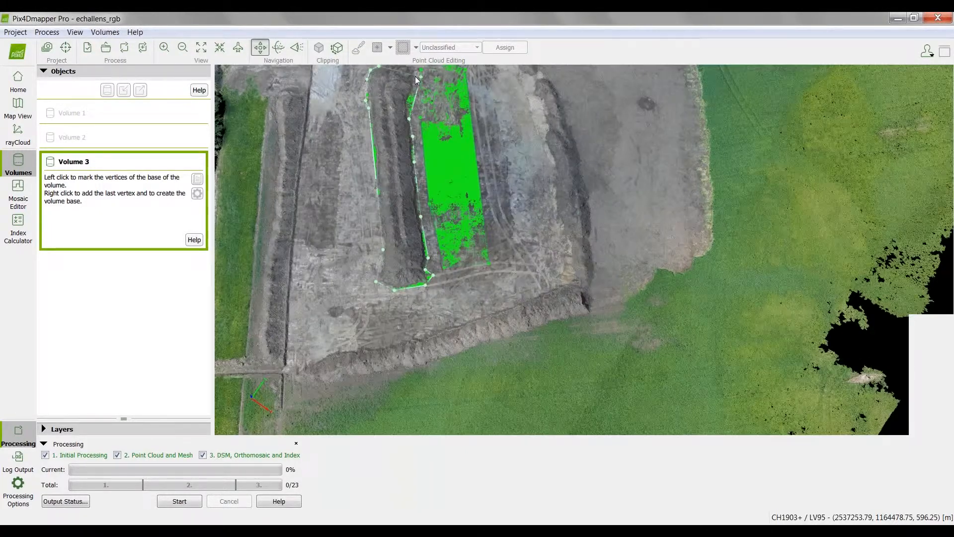
{"action": "scroll", "coordinate": [415, 76], "scroll_direction": "down", "scroll_amount": 4}
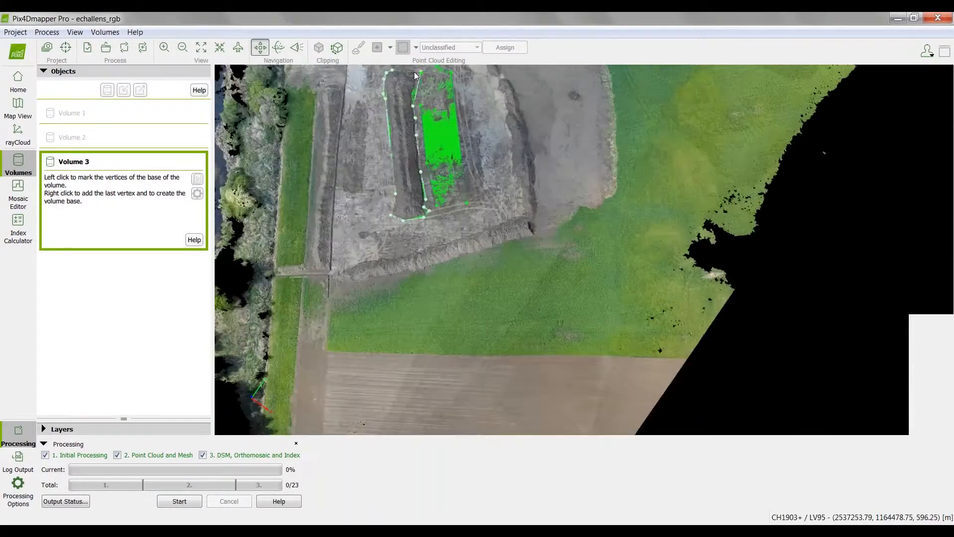
{"action": "scroll", "coordinate": [413, 71], "scroll_direction": "up", "scroll_amount": 4}
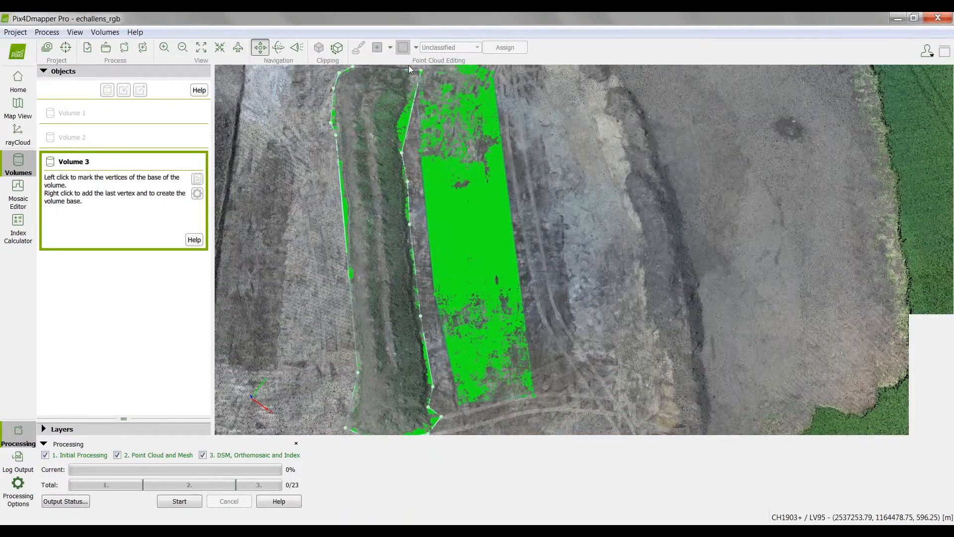
{"action": "scroll", "coordinate": [405, 89], "scroll_direction": "up", "scroll_amount": 3}
{"action": "scroll", "coordinate": [374, 284], "scroll_direction": "up", "scroll_amount": 3}
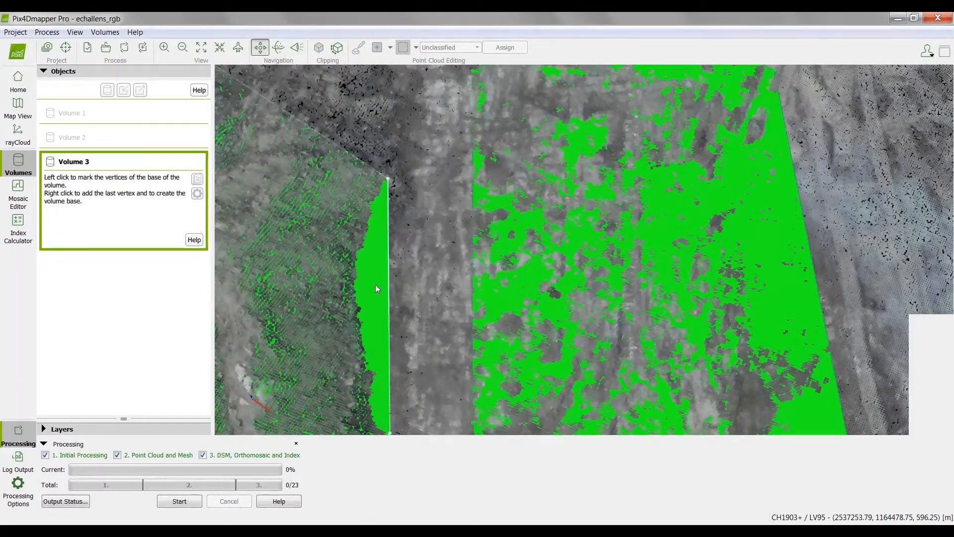
{"action": "scroll", "coordinate": [431, 129], "scroll_direction": "down", "scroll_amount": 2}
{"action": "scroll", "coordinate": [439, 109], "scroll_direction": "down", "scroll_amount": 3}
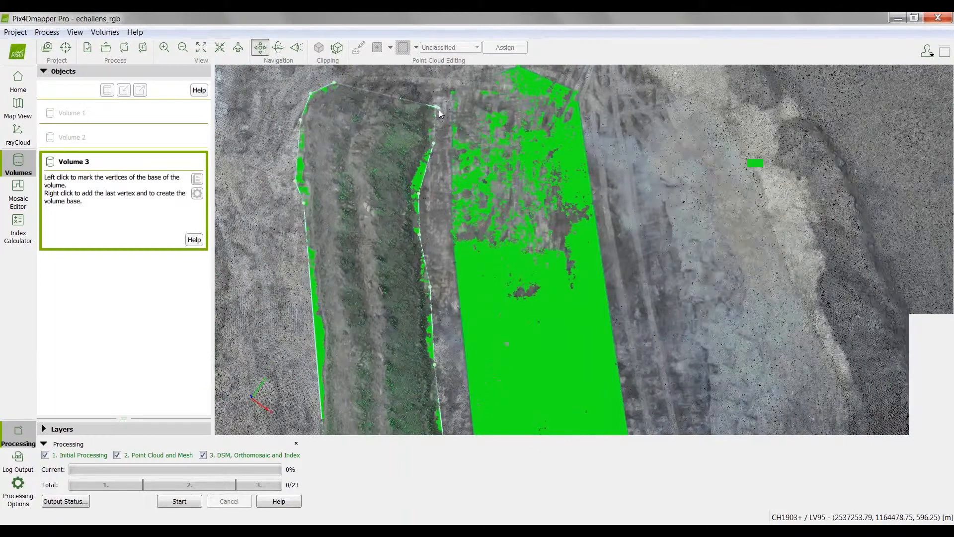
{"action": "left_click_drag", "start_coordinate": [439, 109], "coordinate": [442, 76]}
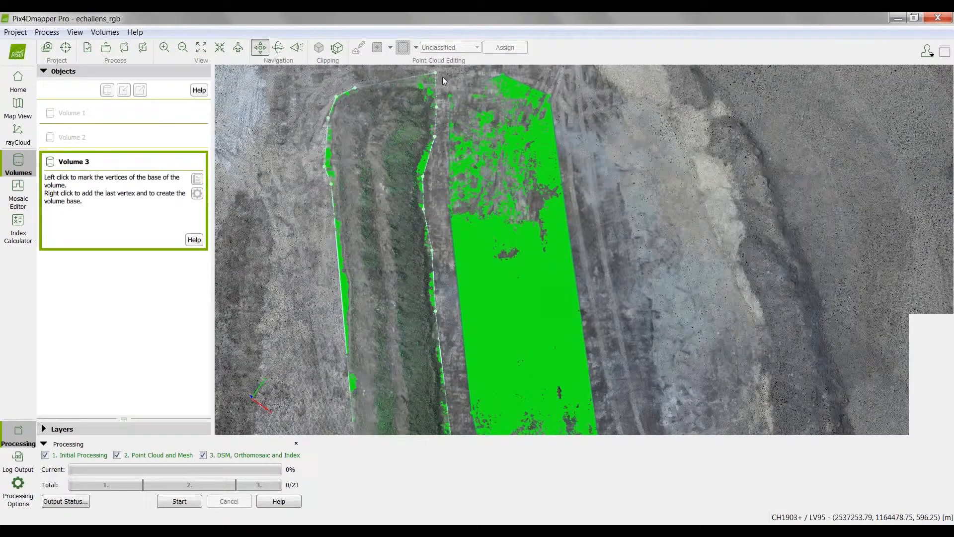
{"action": "scroll", "coordinate": [430, 106], "scroll_direction": "up", "scroll_amount": 2}
{"action": "right_click", "coordinate": [429, 106]}
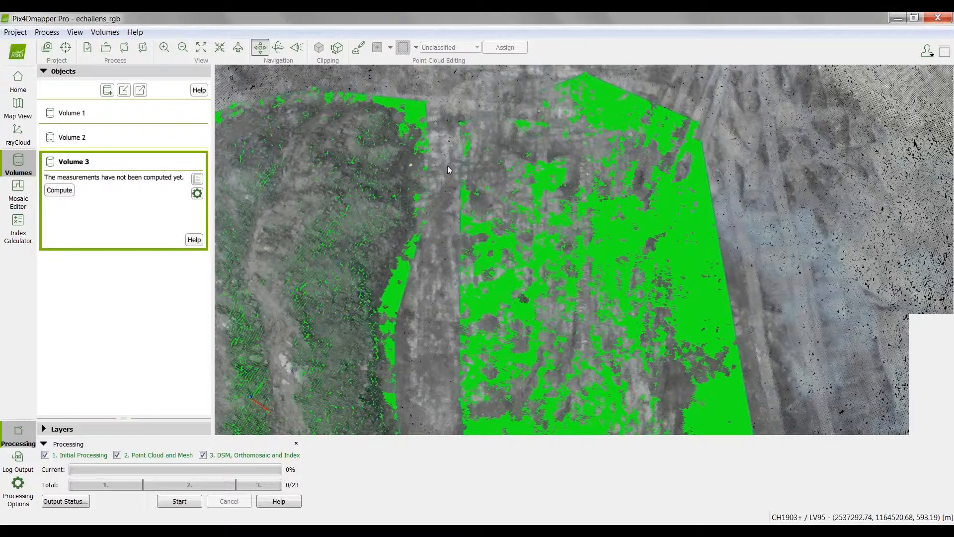
Step: Compute the measurements of Volume 3
{"action": "scroll", "coordinate": [469, 169], "scroll_direction": "down", "scroll_amount": 2}
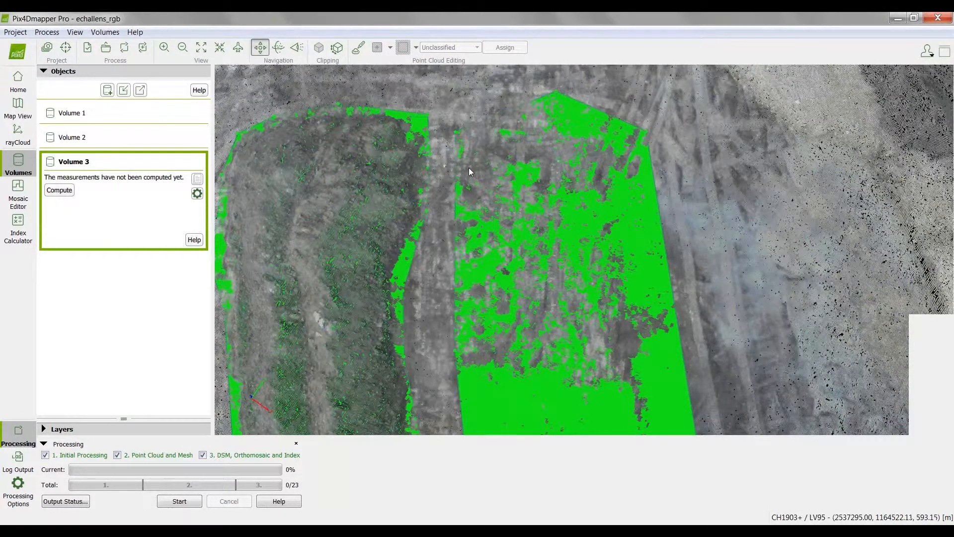
{"action": "scroll", "coordinate": [469, 168], "scroll_direction": "down", "scroll_amount": 3}
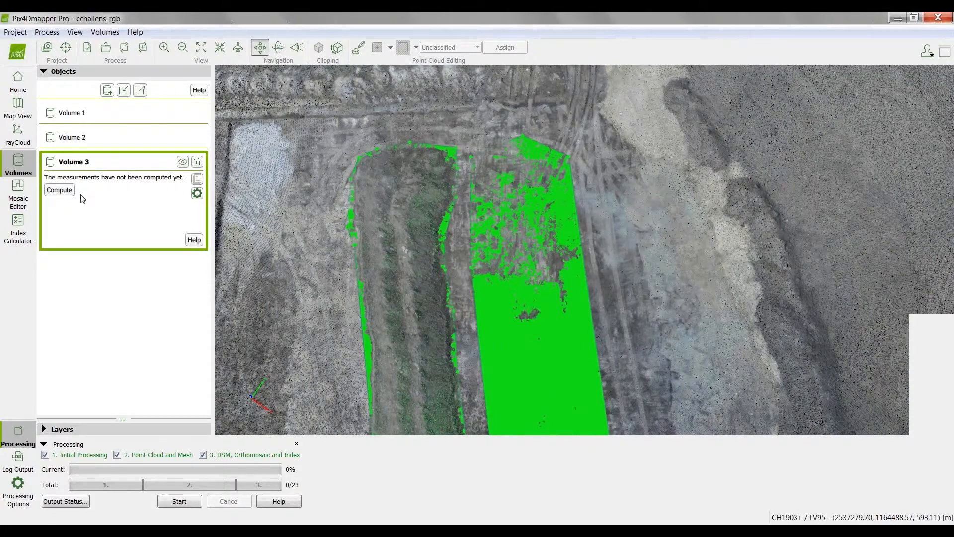
{"action": "left_click", "coordinate": [65, 192]}
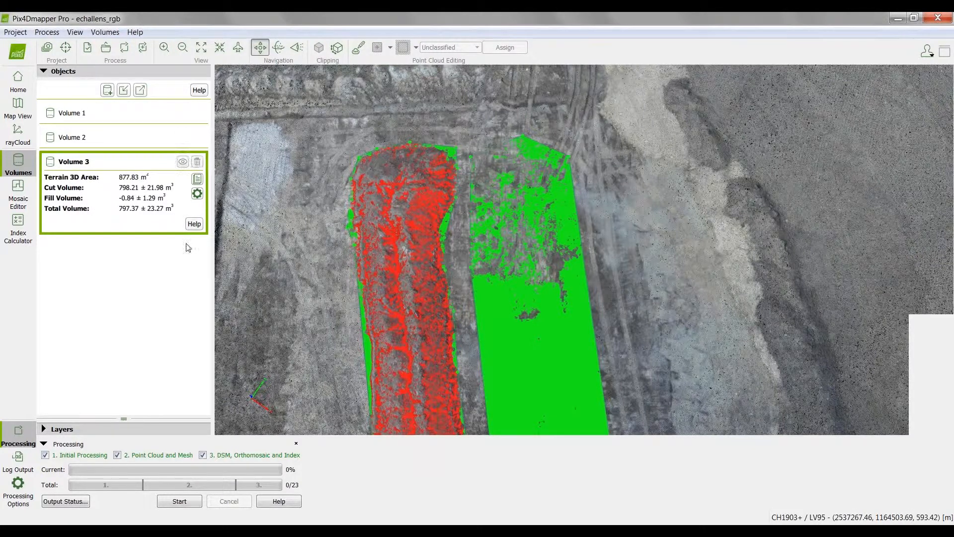
Step: Examine the computed Volume 3 in perspective from several angles, comparing the stockpile's cut and fill areas with the listed volume results
{"action": "left_click_drag", "start_coordinate": [404, 347], "coordinate": [665, 184]}
{"action": "scroll", "coordinate": [666, 184], "scroll_direction": "down", "scroll_amount": 3}
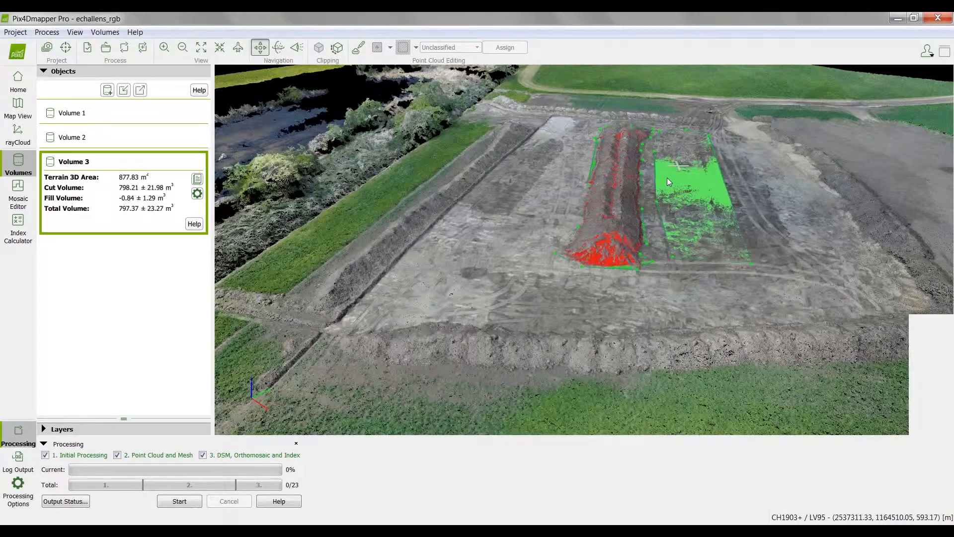
{"action": "scroll", "coordinate": [597, 276], "scroll_direction": "up", "scroll_amount": 3}
{"action": "scroll", "coordinate": [597, 275], "scroll_direction": "up", "scroll_amount": 1}
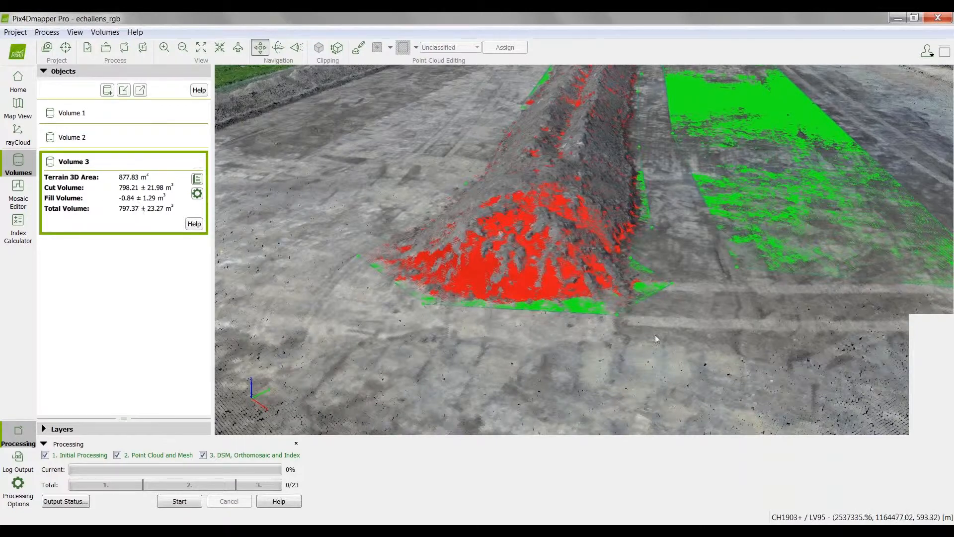
{"action": "left_click_drag", "start_coordinate": [655, 335], "coordinate": [359, 262]}
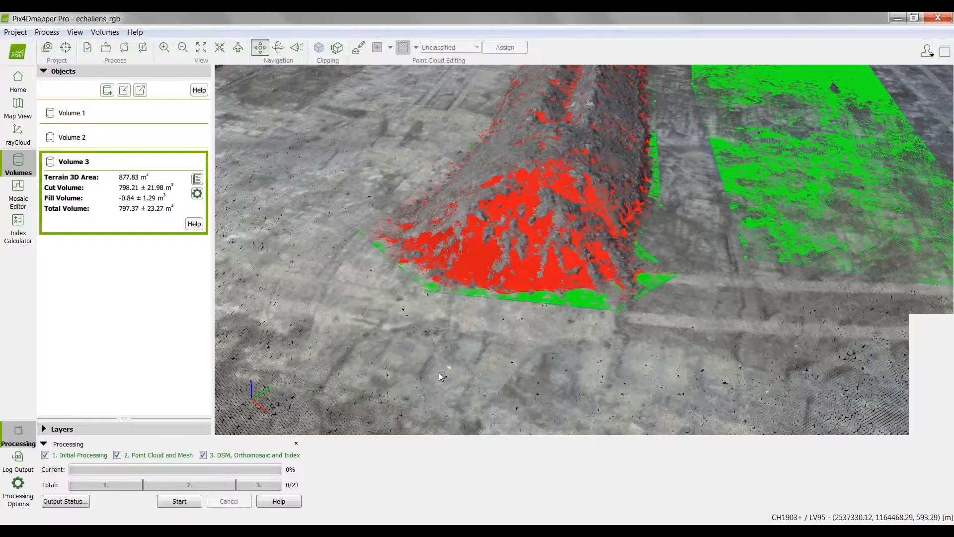
{"action": "scroll", "coordinate": [326, 289], "scroll_direction": "up", "scroll_amount": 1}
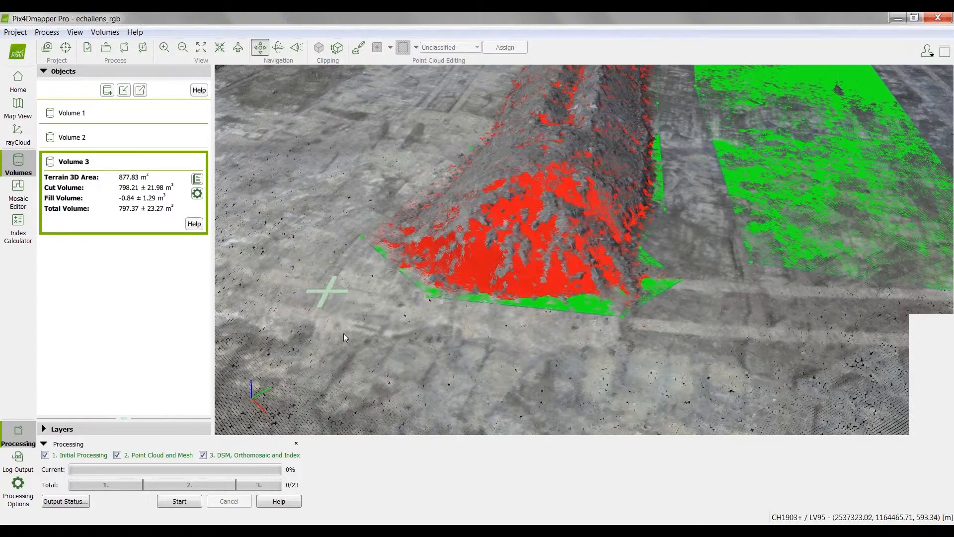
{"action": "scroll", "coordinate": [344, 333], "scroll_direction": "up", "scroll_amount": 1}
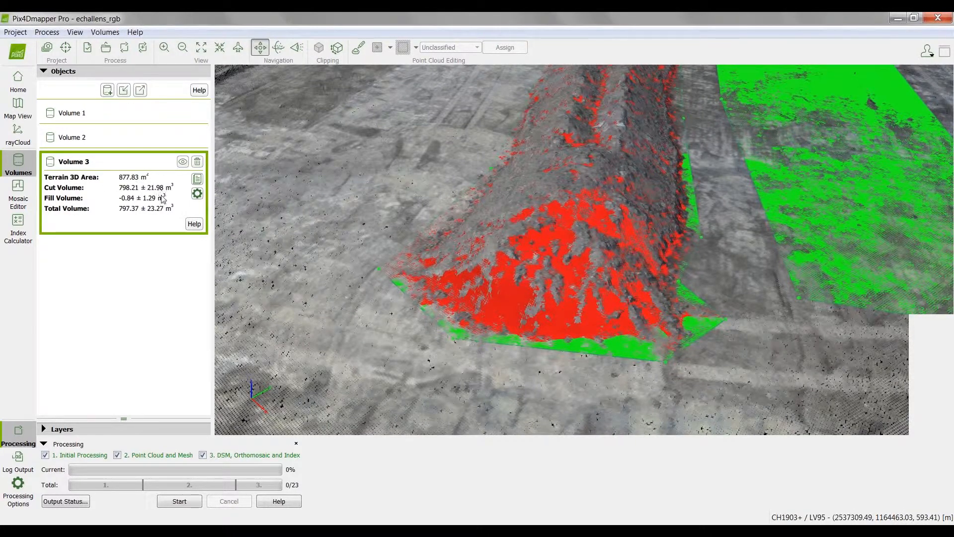
{"action": "left_click_drag", "start_coordinate": [461, 309], "coordinate": [608, 334]}
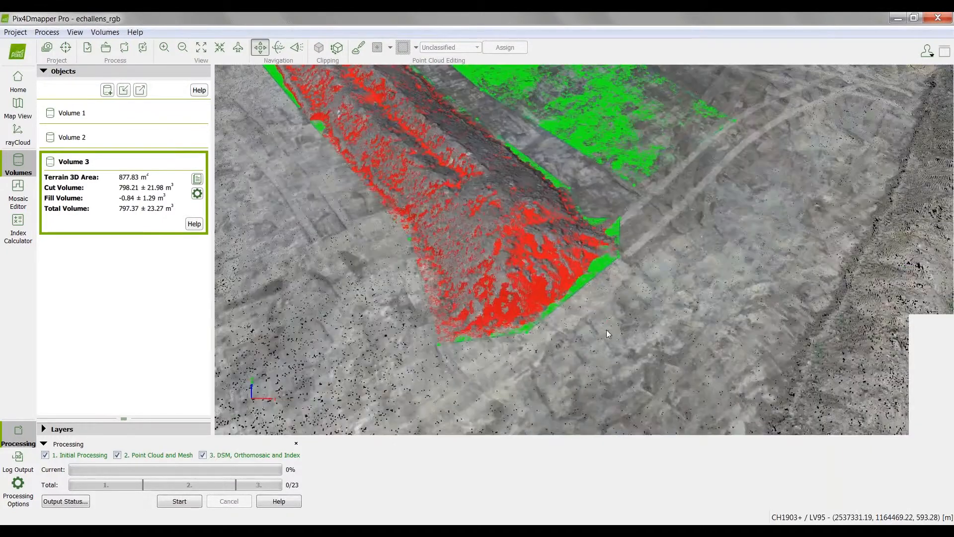
{"action": "scroll", "coordinate": [606, 329], "scroll_direction": "down", "scroll_amount": 4}
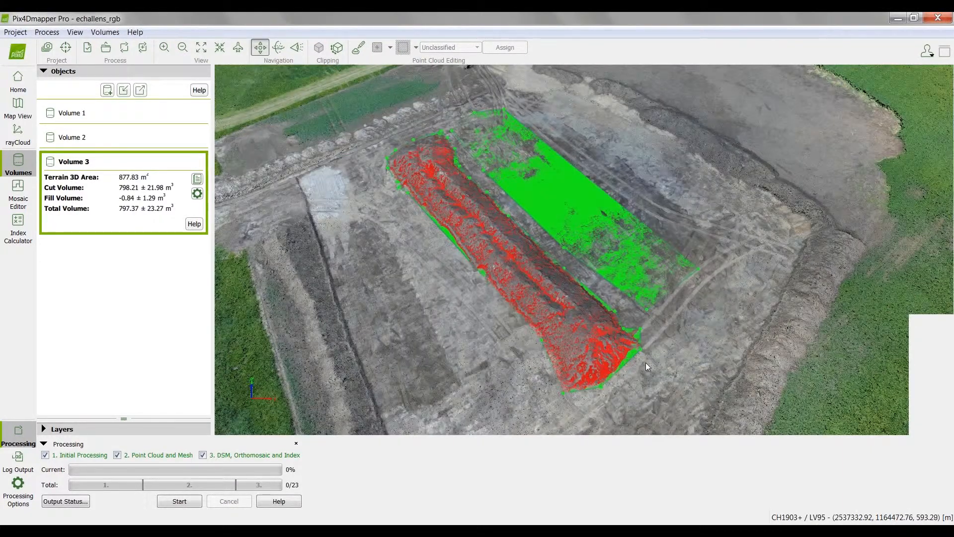
{"action": "left_click_drag", "start_coordinate": [645, 362], "coordinate": [572, 430]}
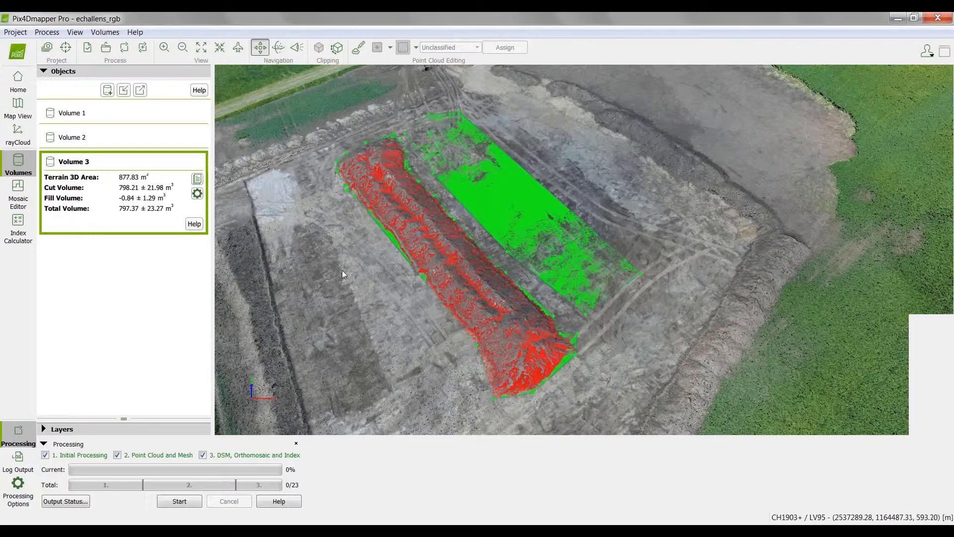
{"action": "mouse_move", "coordinate": [151, 222]}
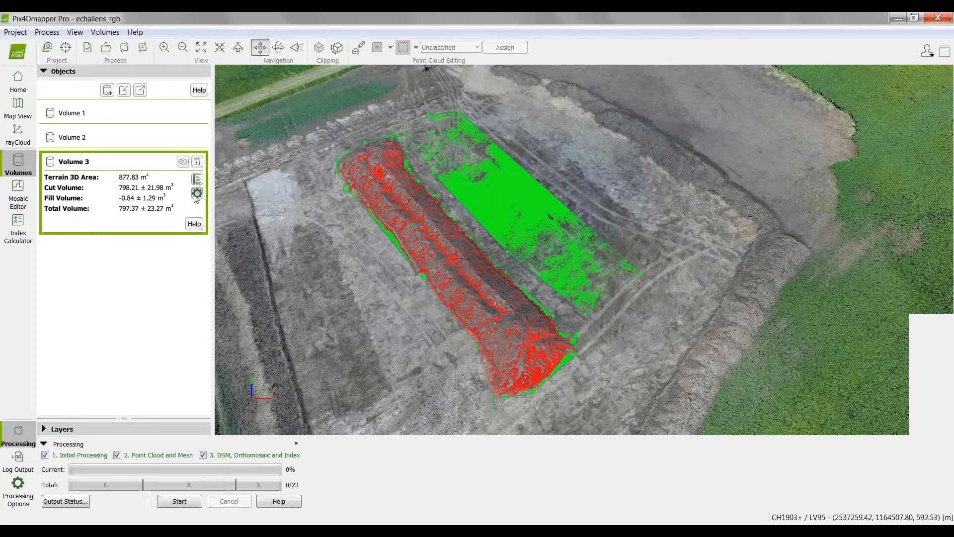
Step: Set the base surface of Volume 3 to a custom altitude of 594.11 m
{"action": "left_click", "coordinate": [197, 193]}
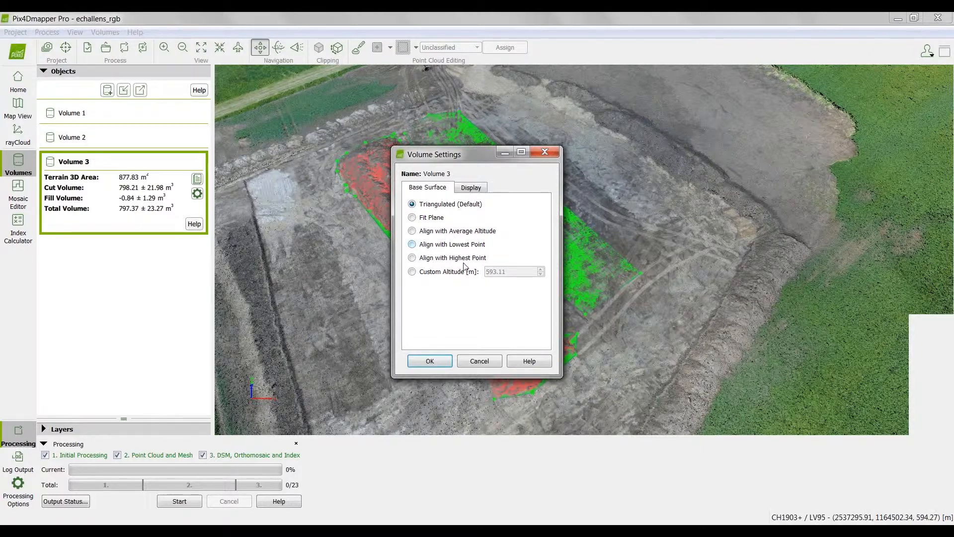
{"action": "left_click", "coordinate": [412, 272]}
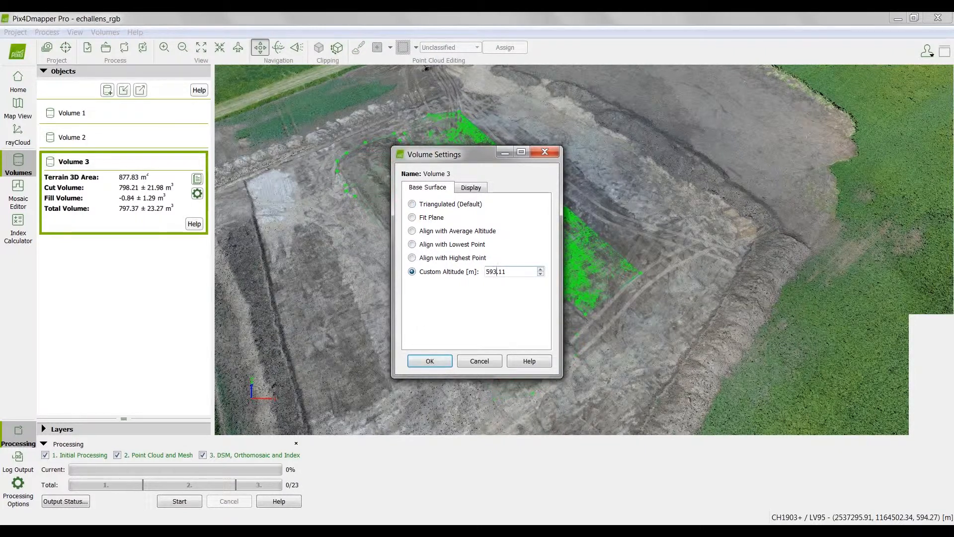
{"action": "scroll", "coordinate": [496, 271], "scroll_direction": "up", "scroll_amount": 1}
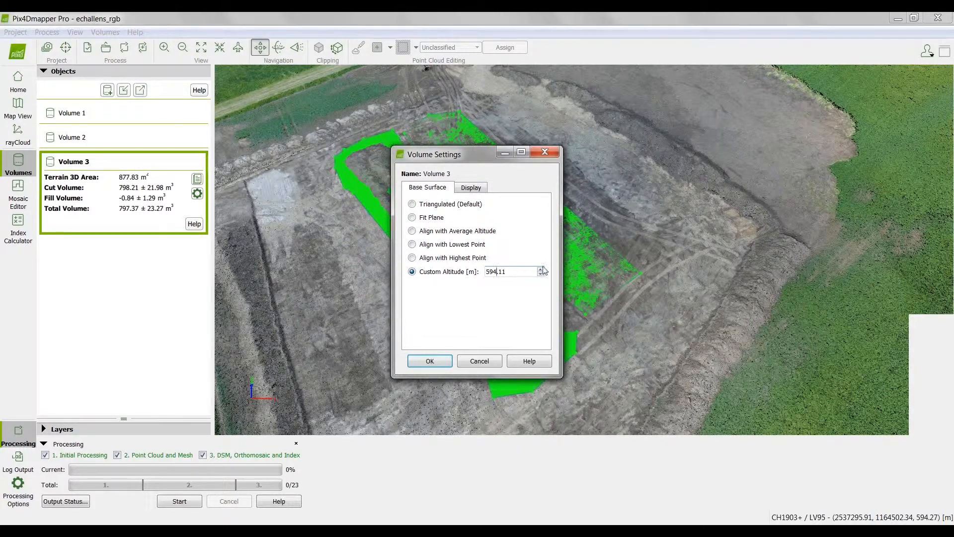
{"action": "left_click", "coordinate": [446, 361]}
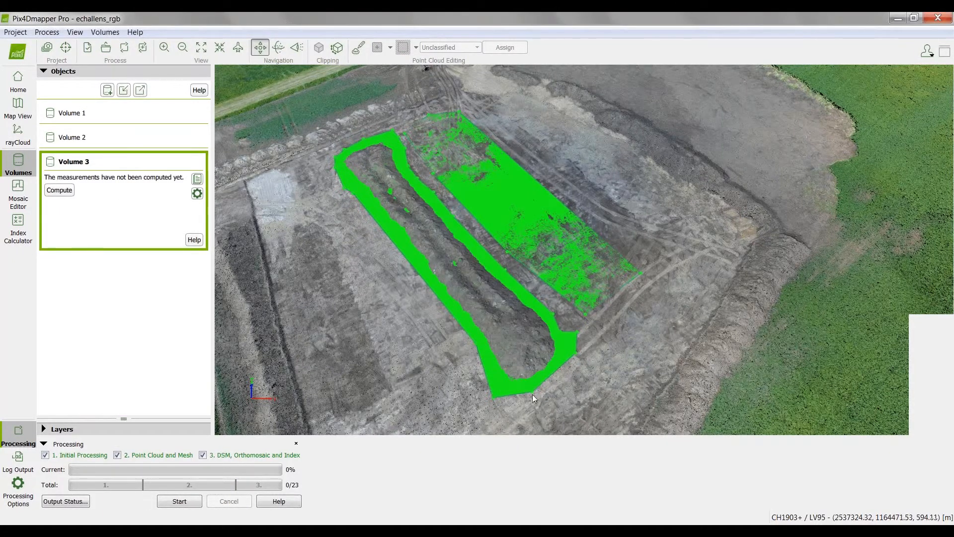
Step: Examine from low and high angles how the flat base plane of Volume 3 sits relative to the ground and stockpile
{"action": "scroll", "coordinate": [541, 398], "scroll_direction": "up", "scroll_amount": 2}
{"action": "scroll", "coordinate": [551, 396], "scroll_direction": "up", "scroll_amount": 2}
{"action": "left_click_drag", "start_coordinate": [619, 268], "coordinate": [567, 372]}
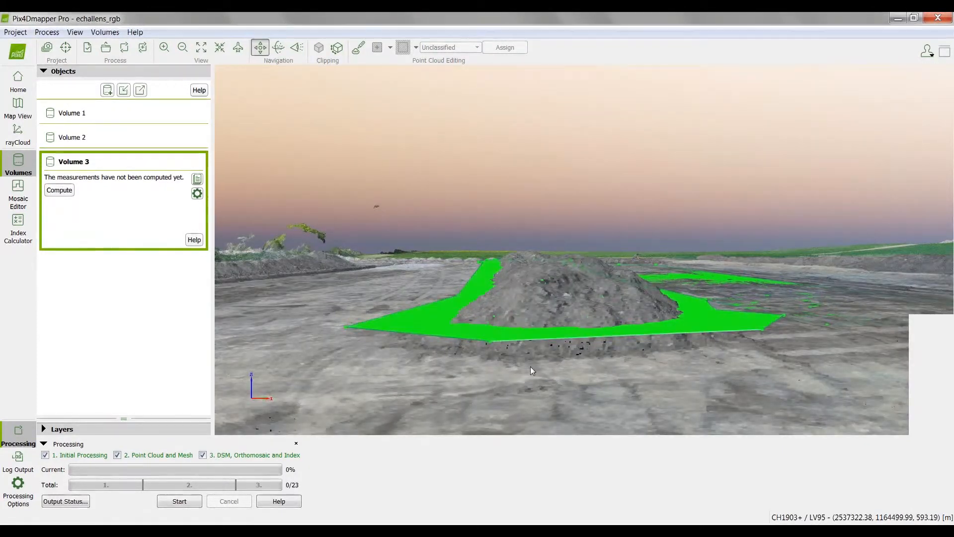
{"action": "left_click_drag", "start_coordinate": [382, 364], "coordinate": [359, 335]}
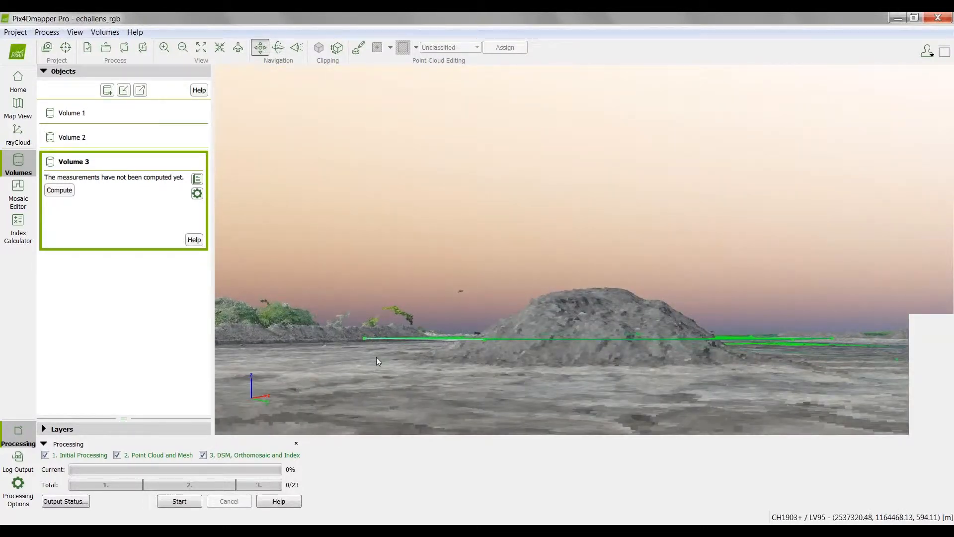
{"action": "left_click_drag", "start_coordinate": [434, 374], "coordinate": [596, 412]}
{"action": "left_click_drag", "start_coordinate": [387, 381], "coordinate": [356, 372]}
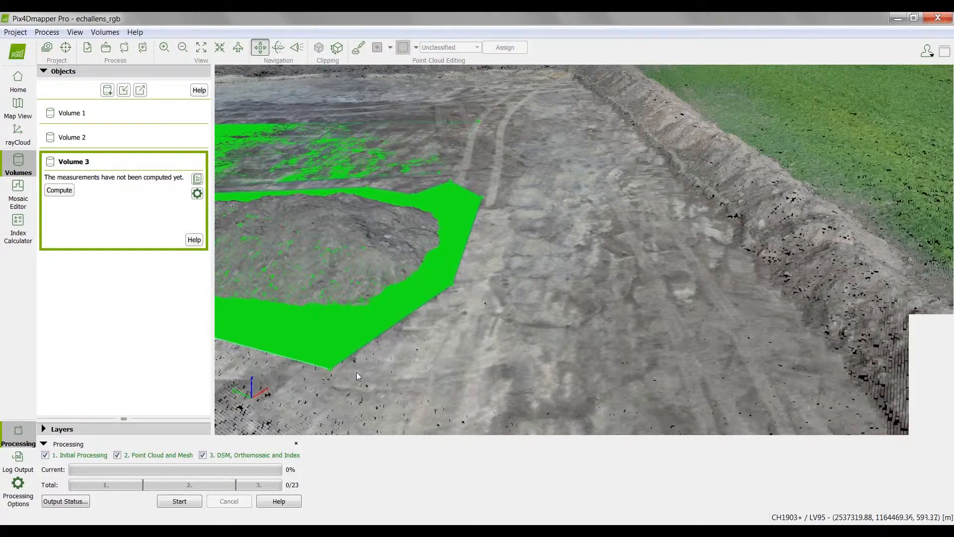
{"action": "middle_click_drag", "start_coordinate": [356, 372], "coordinate": [471, 392]}
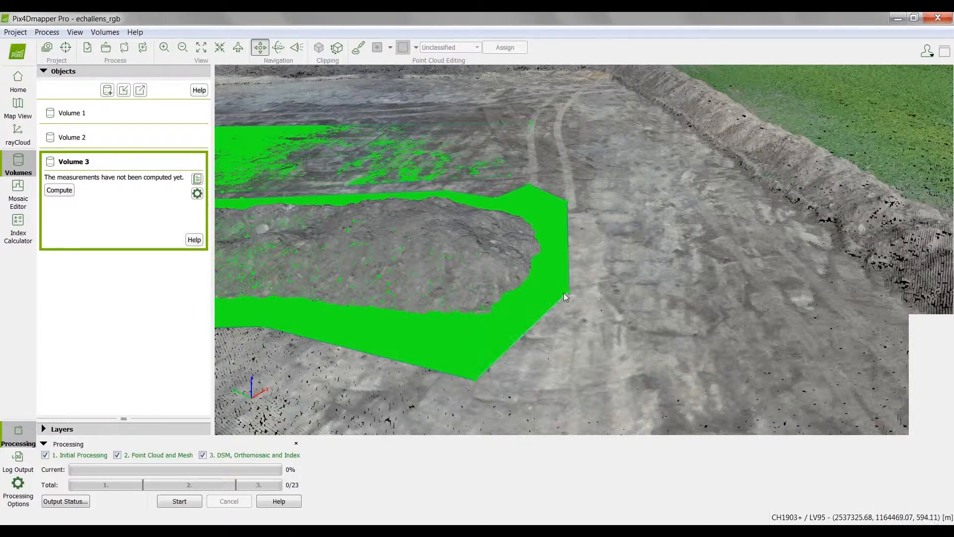
{"action": "scroll", "coordinate": [583, 341], "scroll_direction": "up", "scroll_amount": 2}
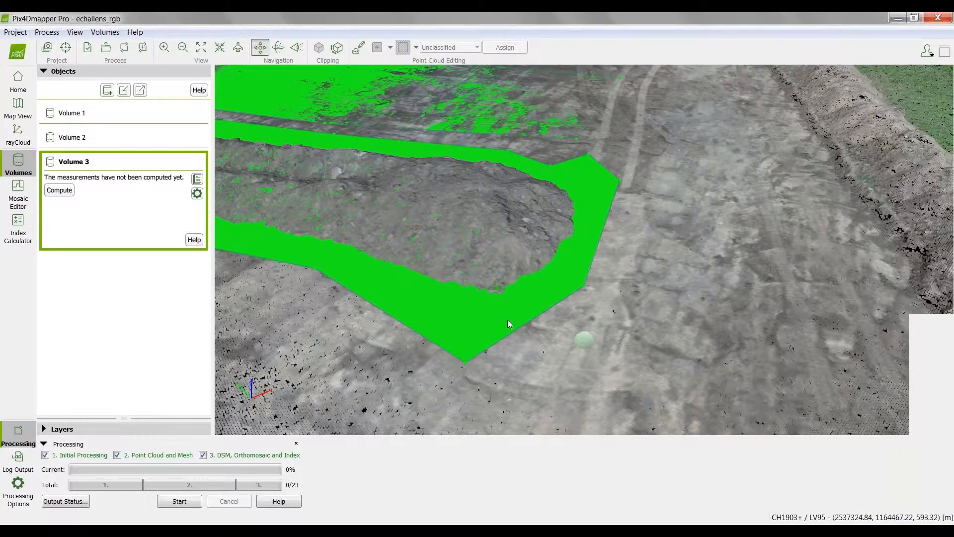
{"action": "left_click_drag", "start_coordinate": [507, 320], "coordinate": [211, 280]}
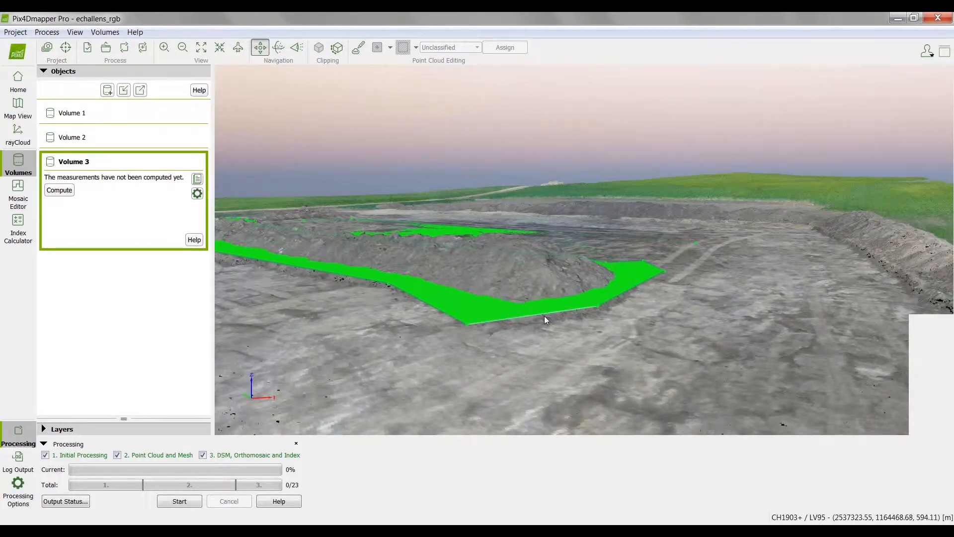
{"action": "scroll", "coordinate": [576, 327], "scroll_direction": "up", "scroll_amount": 1}
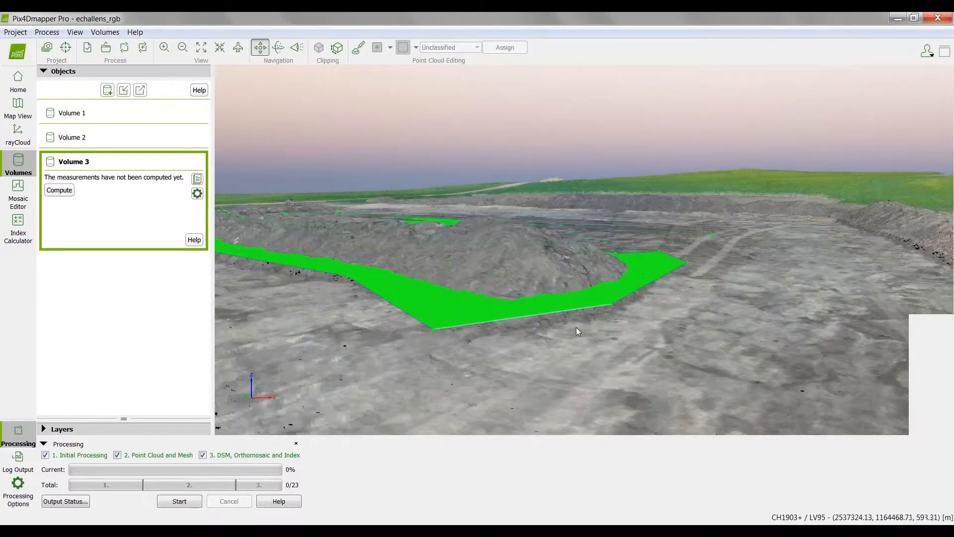
Step: Recompute the measurements of Volume 3 with its custom-altitude base and review the cut and fill areas around the stockpile
{"action": "left_click", "coordinate": [59, 190]}
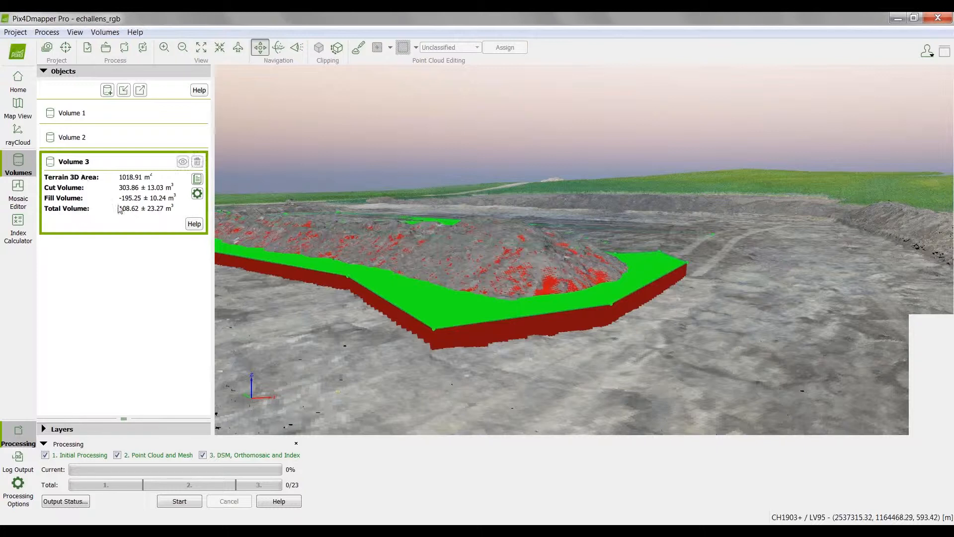
{"action": "left_click", "coordinate": [197, 178]}
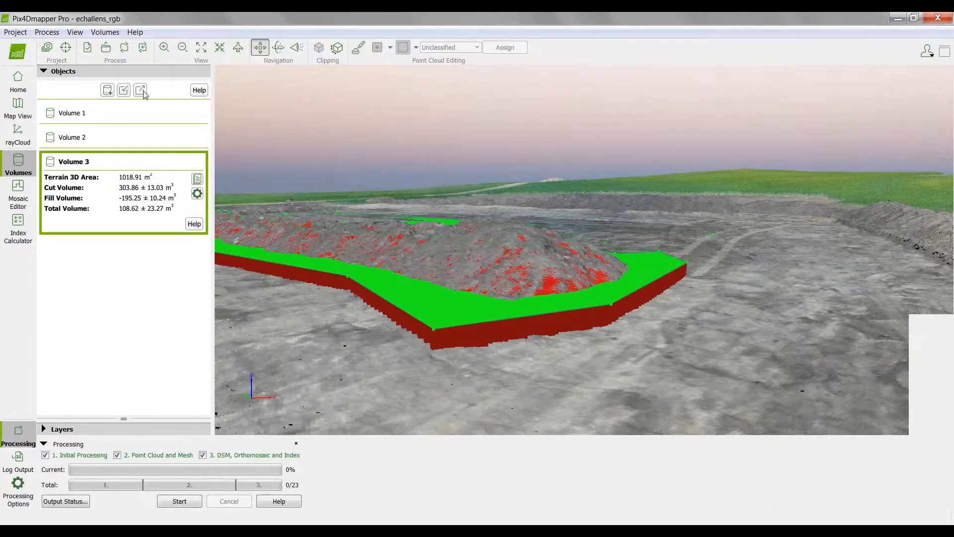
{"action": "left_click", "coordinate": [121, 92]}
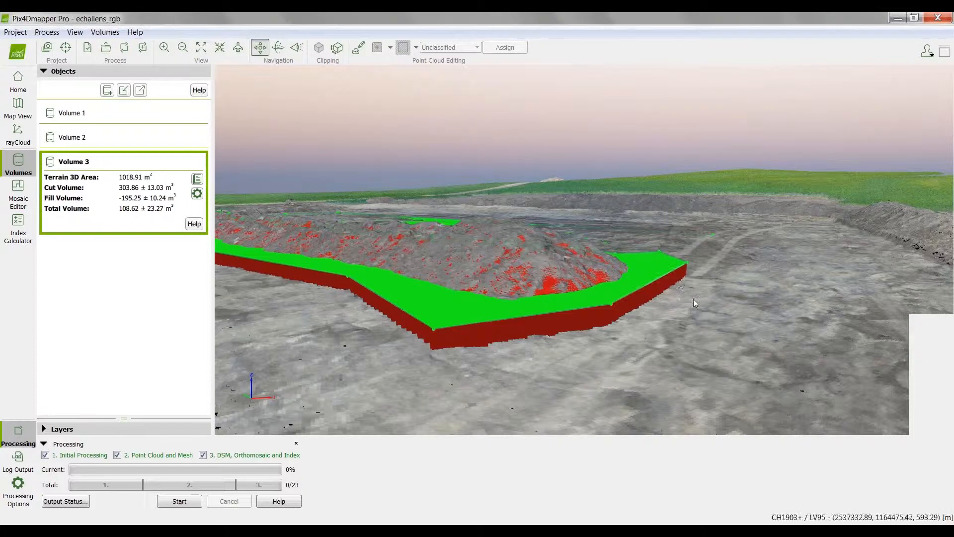
{"action": "scroll", "coordinate": [693, 299], "scroll_direction": "up", "scroll_amount": 3}
{"action": "left_click_drag", "start_coordinate": [547, 408], "coordinate": [565, 329]}
{"action": "scroll", "coordinate": [565, 329], "scroll_direction": "down", "scroll_amount": 2}
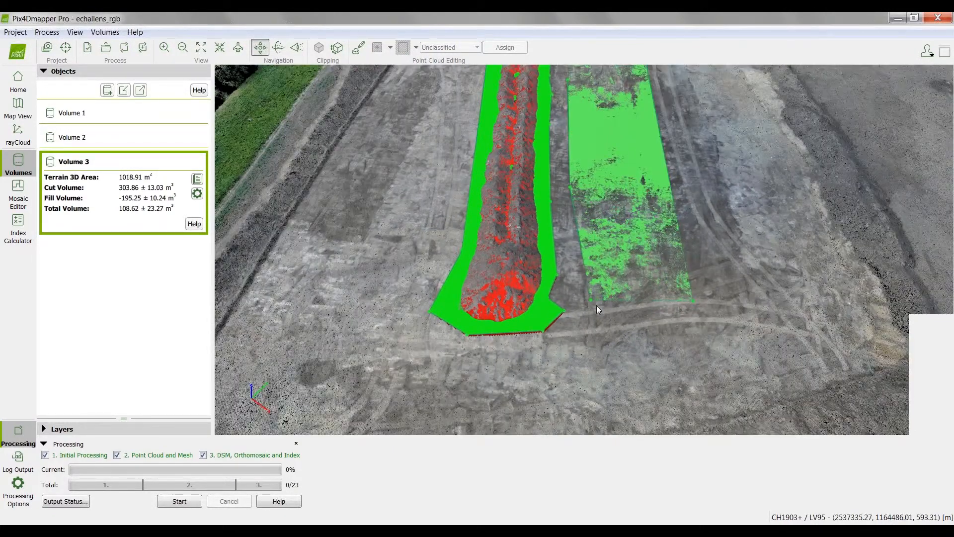
{"action": "right_click_drag", "start_coordinate": [596, 305], "coordinate": [568, 326]}
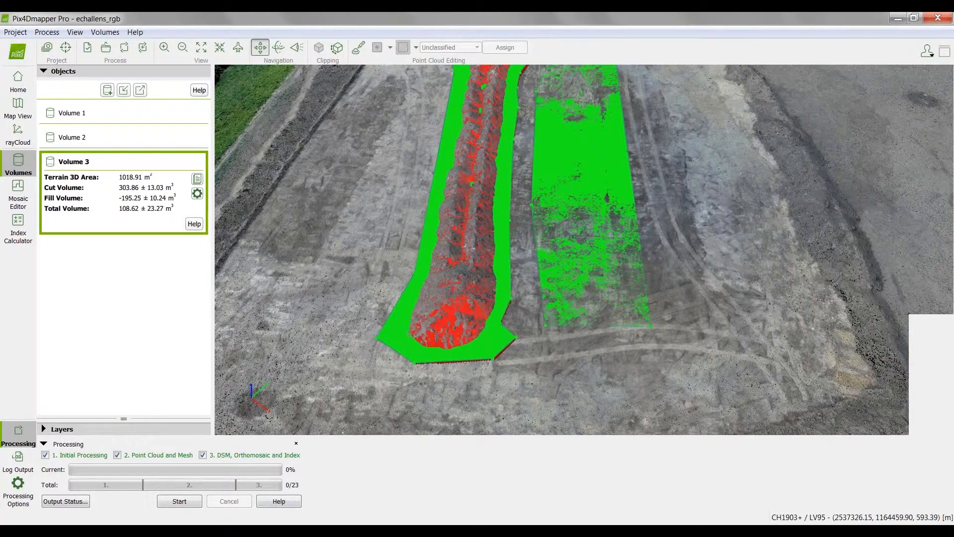
Step: Switch to the guided_tour project window and maximize it
{"action": "mouse_move", "coordinate": [321, 492]}
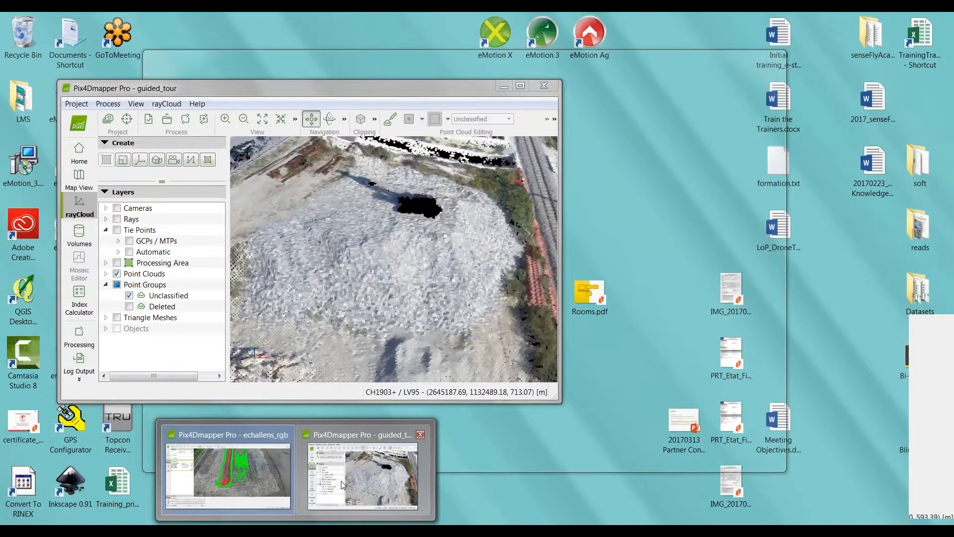
{"action": "left_click", "coordinate": [342, 483]}
{"action": "left_click_drag", "start_coordinate": [390, 88], "coordinate": [438, 13]}
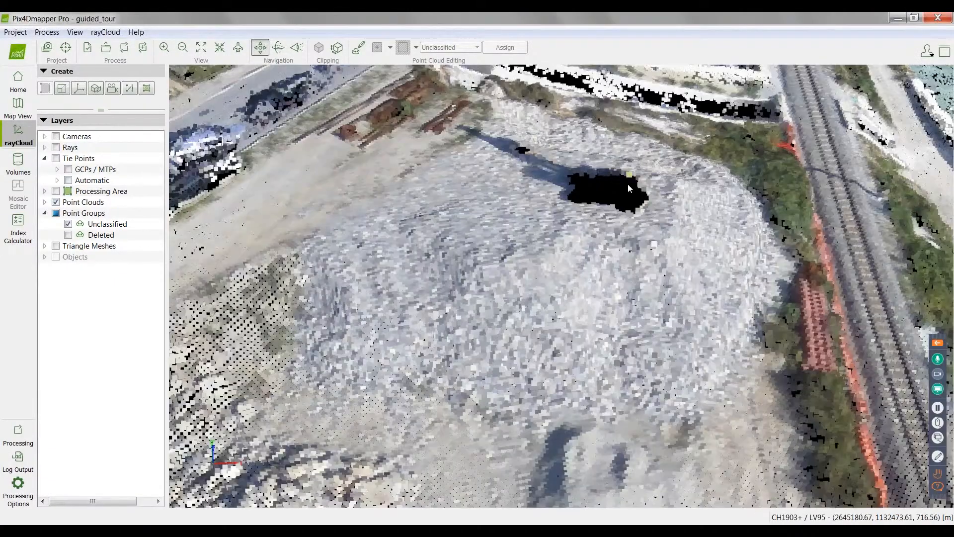
Step: Show the Deleted point group and inspect the excavator's points on top of the gravel stockpile
{"action": "left_click_drag", "start_coordinate": [628, 184], "coordinate": [587, 259]}
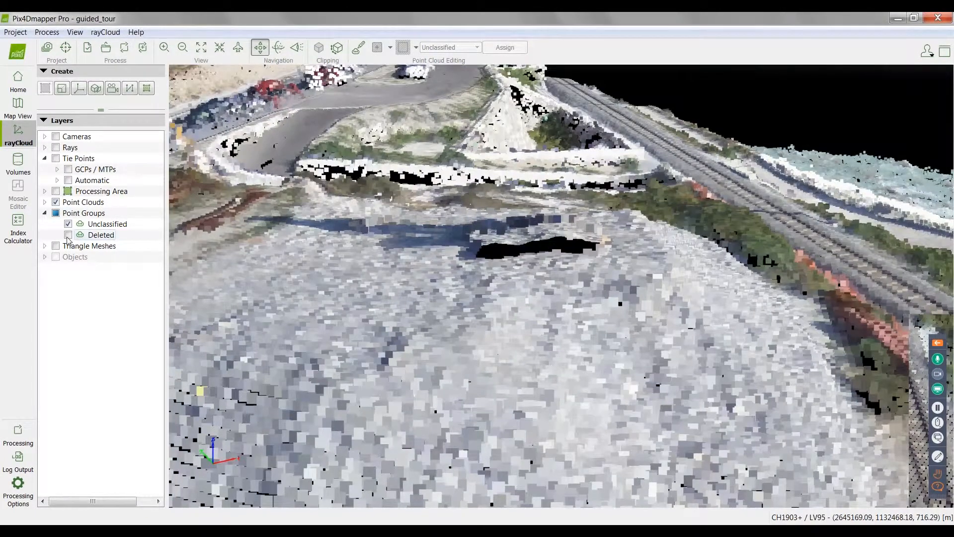
{"action": "left_click", "coordinate": [69, 234]}
{"action": "left_click_drag", "start_coordinate": [669, 342], "coordinate": [760, 335]}
{"action": "left_click_drag", "start_coordinate": [544, 314], "coordinate": [589, 261]}
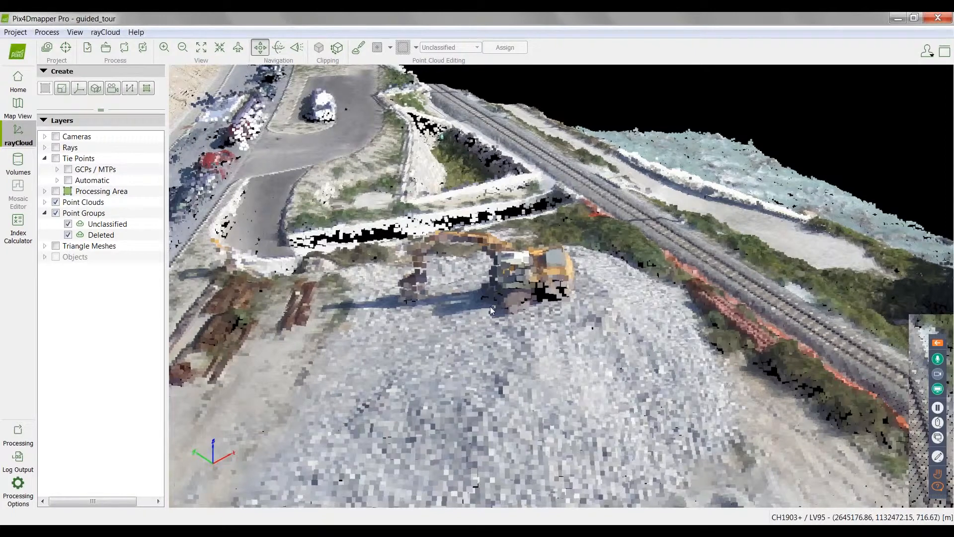
Step: Start point cloud editing and select a four-sided patch of water points beyond the railway with a polygon
{"action": "left_click", "coordinate": [358, 49]}
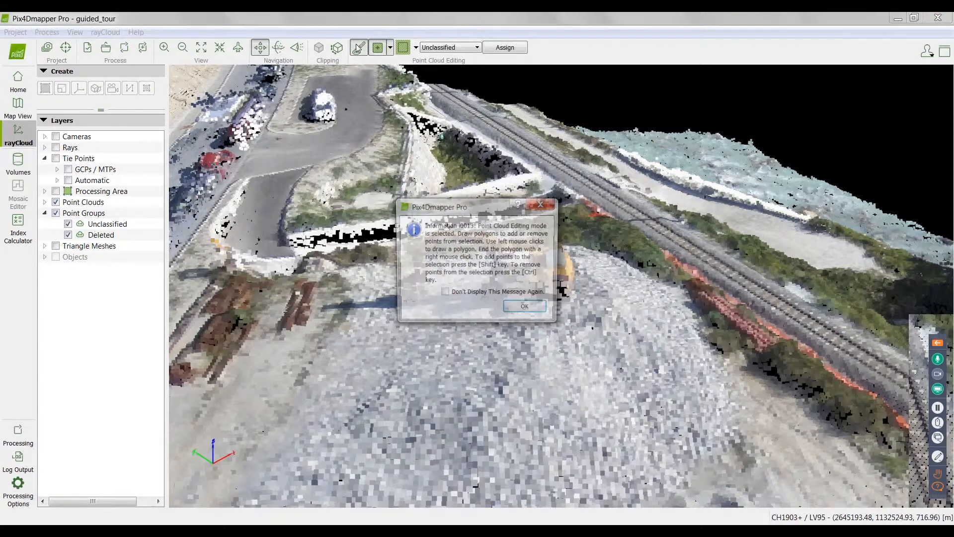
{"action": "left_click", "coordinate": [523, 306]}
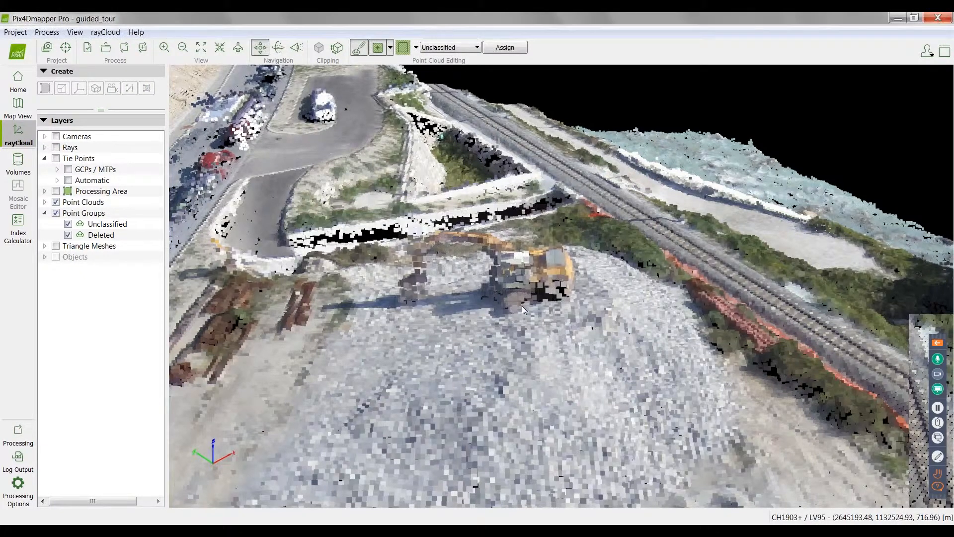
{"action": "left_click", "coordinate": [711, 114]}
{"action": "left_click", "coordinate": [669, 141]}
{"action": "left_click", "coordinate": [770, 186]}
{"action": "right_click", "coordinate": [818, 148]}
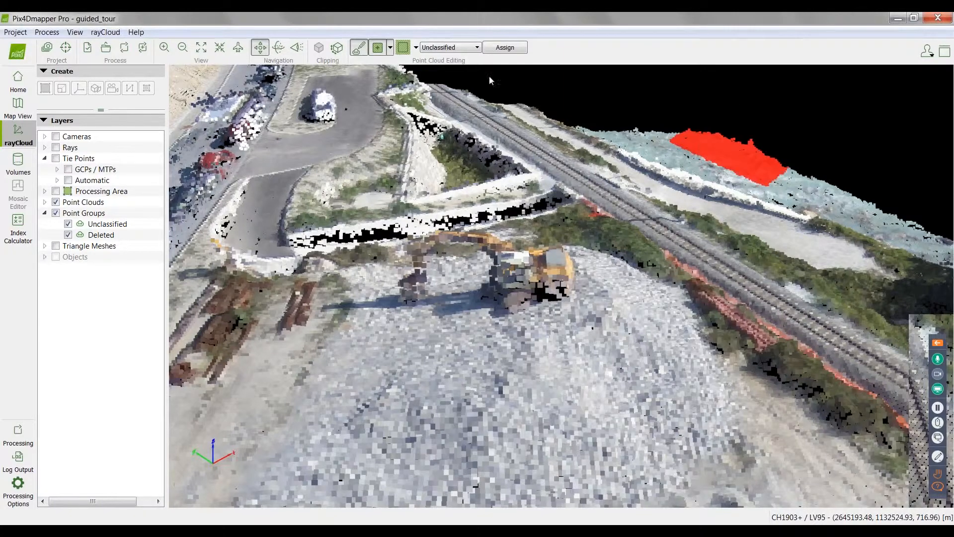
Step: Assign the selected water points to the Deleted point group
{"action": "left_click", "coordinate": [460, 52]}
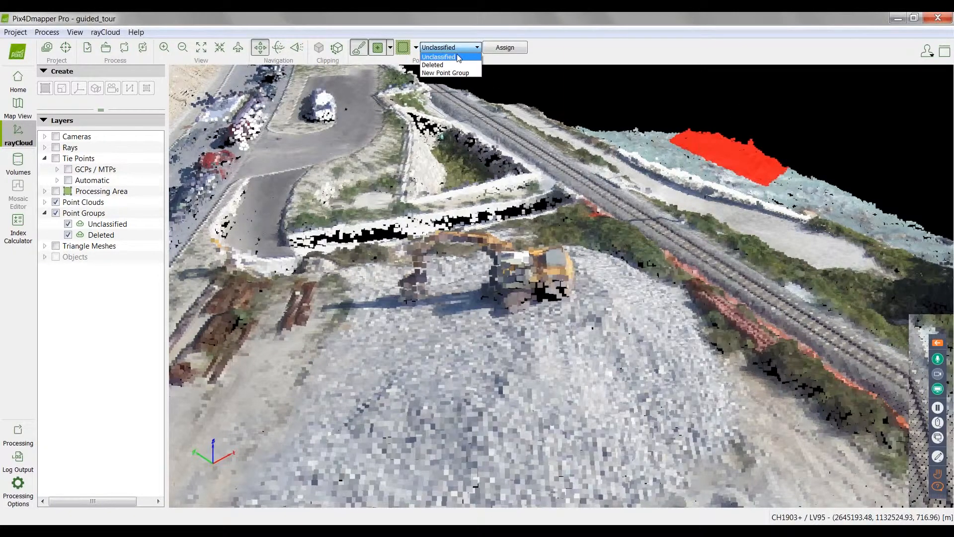
{"action": "left_click", "coordinate": [455, 66]}
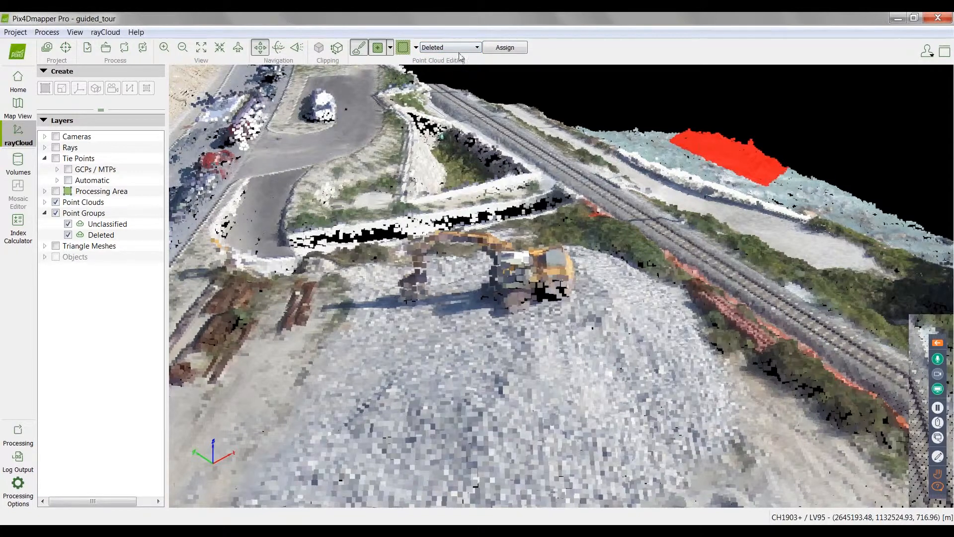
{"action": "left_click", "coordinate": [512, 49]}
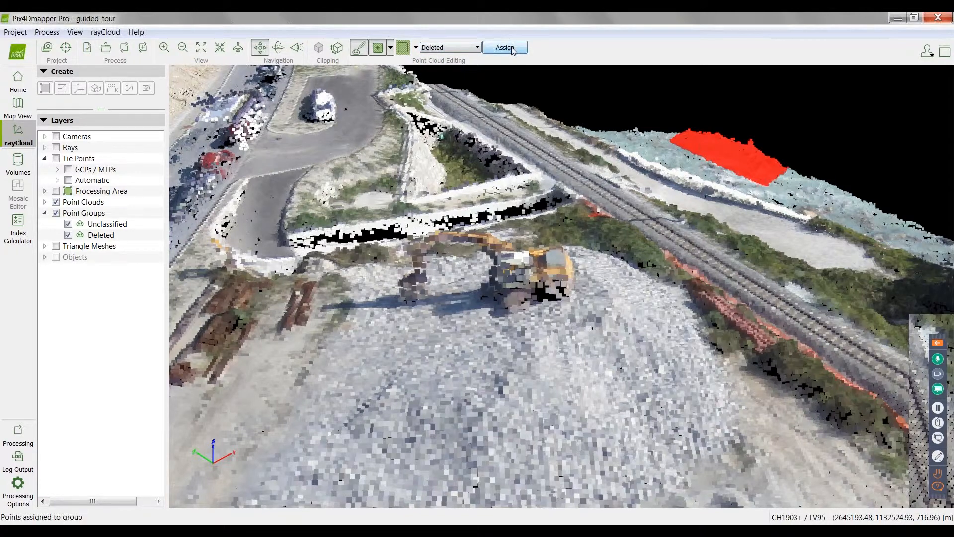
Step: Toggle the Deleted point group to compare the cloud with and without its points, and leave the group hidden
{"action": "left_click", "coordinate": [68, 235]}
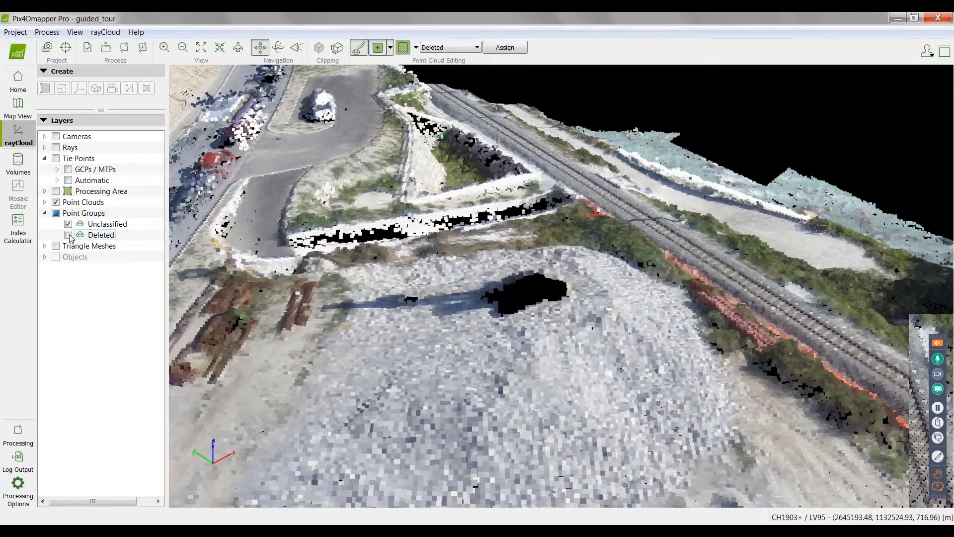
{"action": "left_click", "coordinate": [68, 235]}
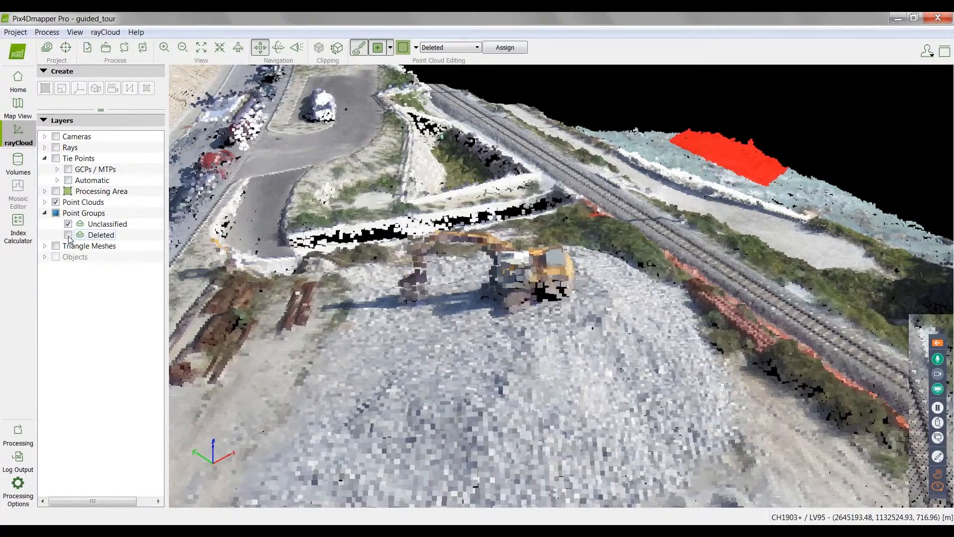
{"action": "left_click", "coordinate": [68, 235]}
{"action": "left_click", "coordinate": [69, 235]}
{"action": "left_click", "coordinate": [68, 235]}
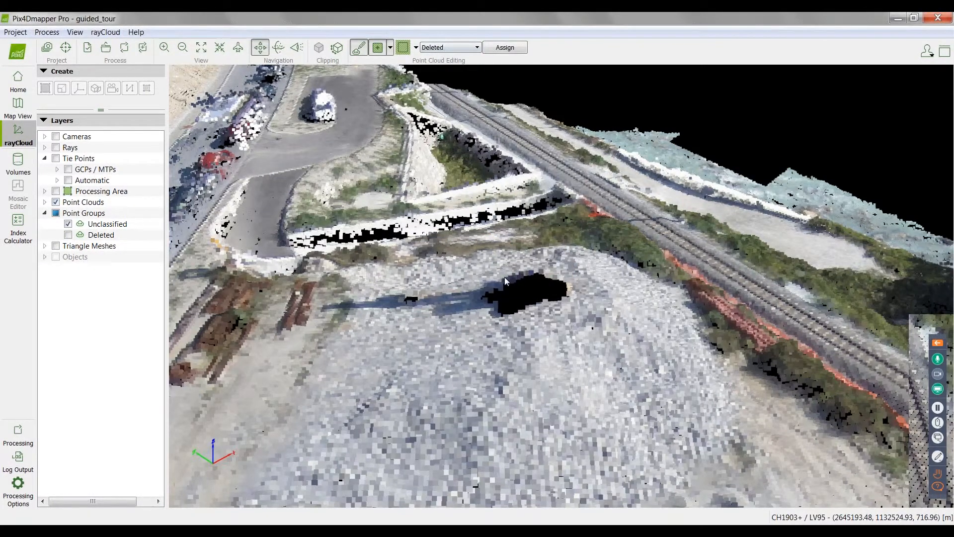
Step: Display the processing controls, go to the project's volumes and compute the measurements of Volume 1
{"action": "left_click", "coordinate": [20, 439]}
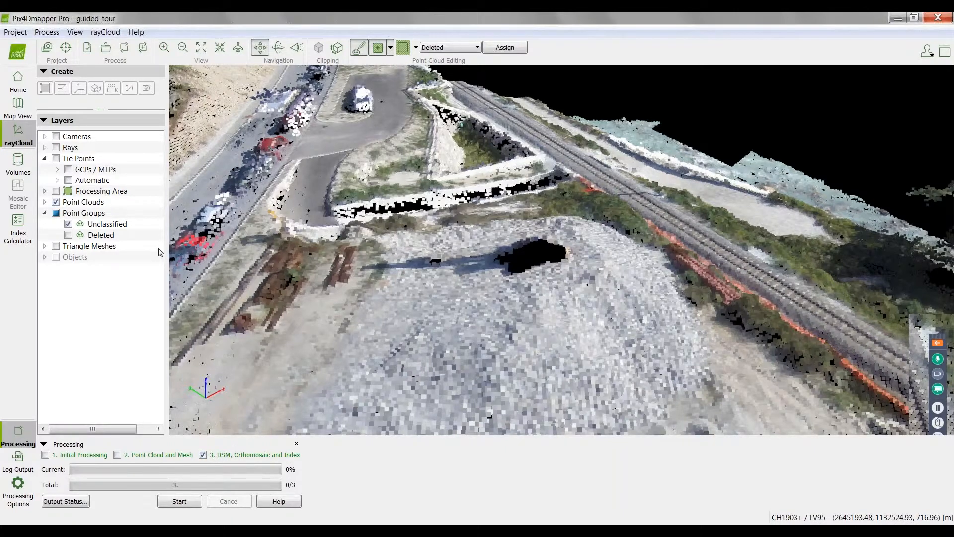
{"action": "left_click", "coordinate": [25, 166]}
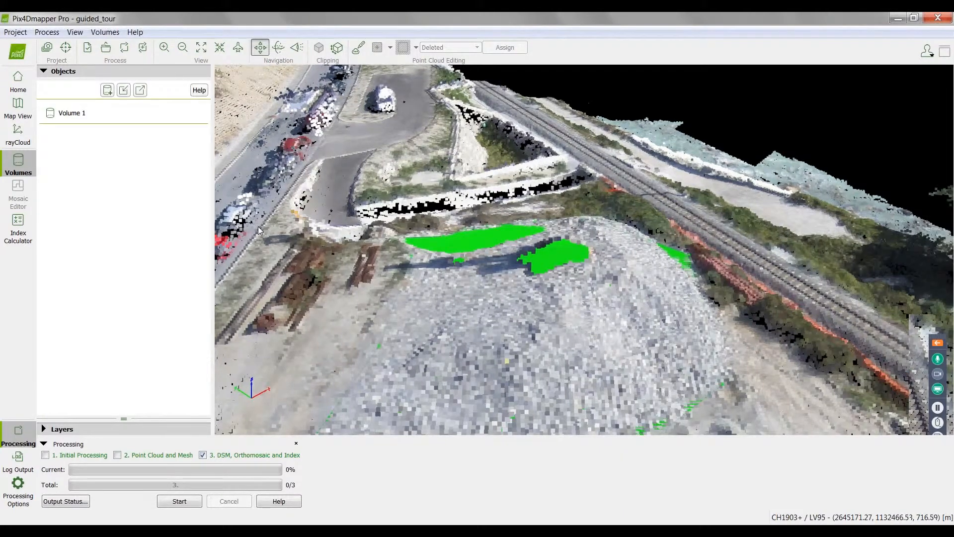
{"action": "double_click", "coordinate": [72, 113]}
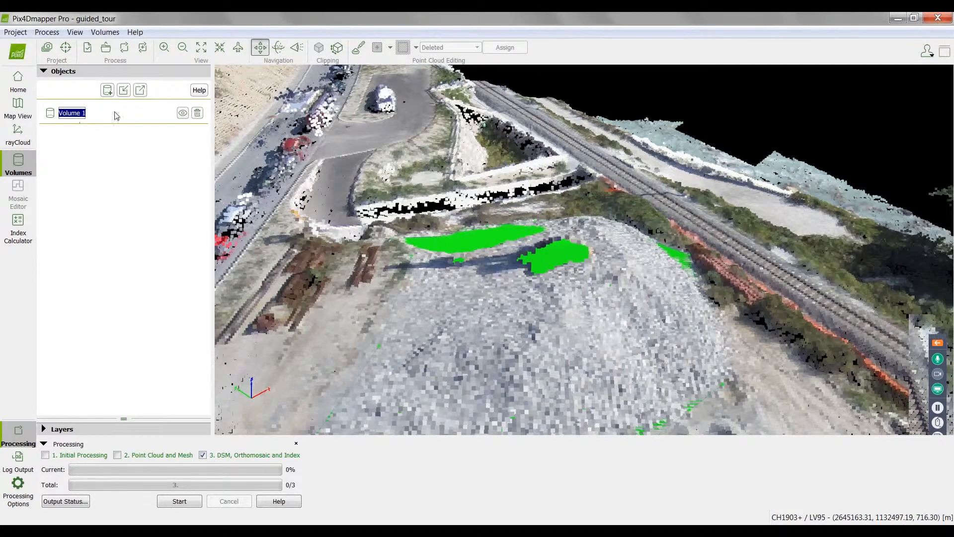
{"action": "left_click", "coordinate": [54, 112]}
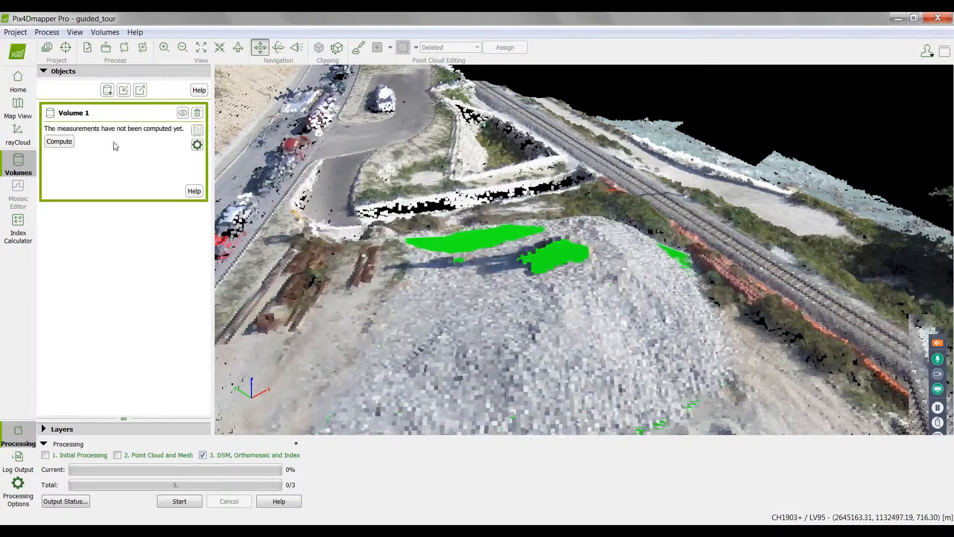
{"action": "left_click", "coordinate": [60, 141]}
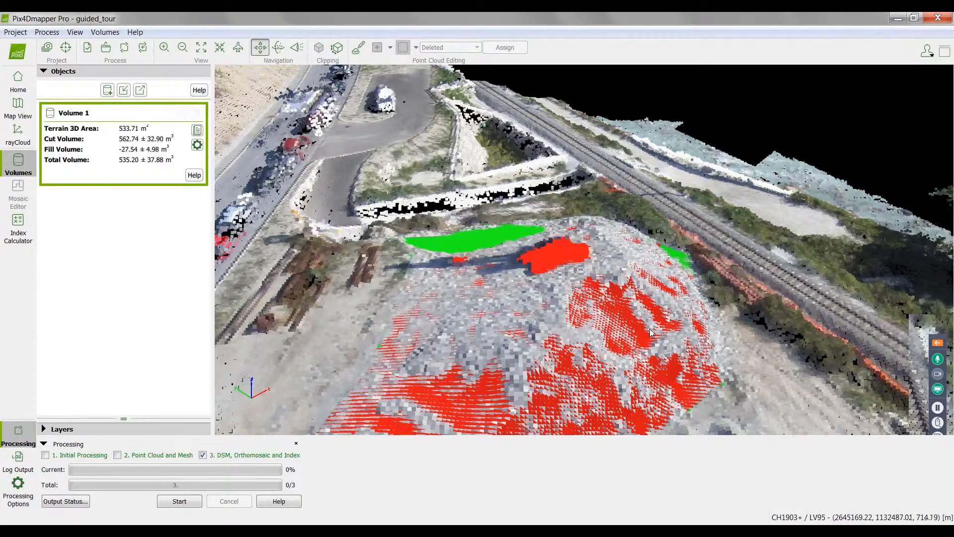
Step: Examine the computed cut and fill areas of Volume 1 across the gravel stockpile, including the spot where the excavator stood
{"action": "mouse_move", "coordinate": [718, 356]}
{"action": "left_mouse_down"}
{"action": "mouse_move", "coordinate": [556, 324]}
{"action": "mouse_move", "coordinate": [686, 324]}
{"action": "left_mouse_up"}
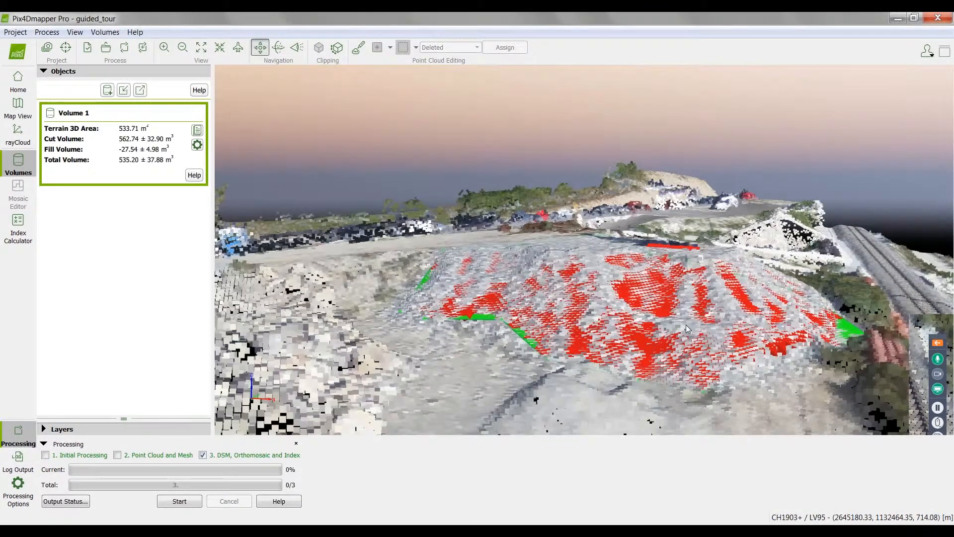
{"action": "scroll", "coordinate": [686, 324], "scroll_direction": "up", "scroll_amount": 2}
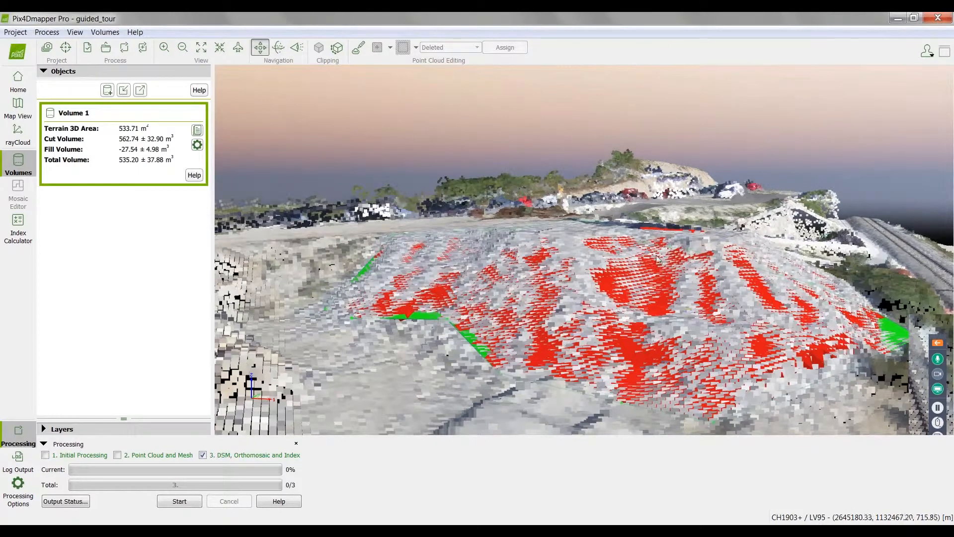
{"action": "left_click_drag", "start_coordinate": [657, 273], "coordinate": [729, 324]}
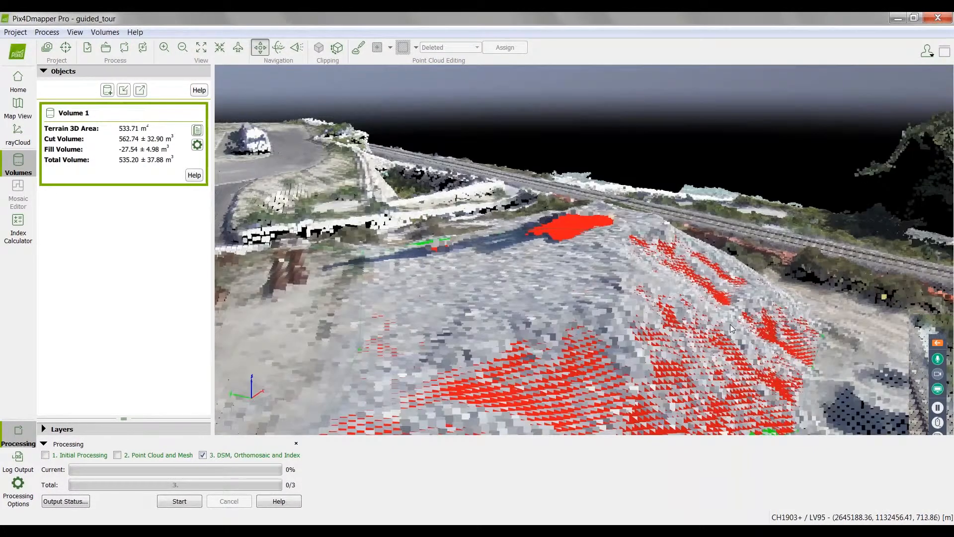